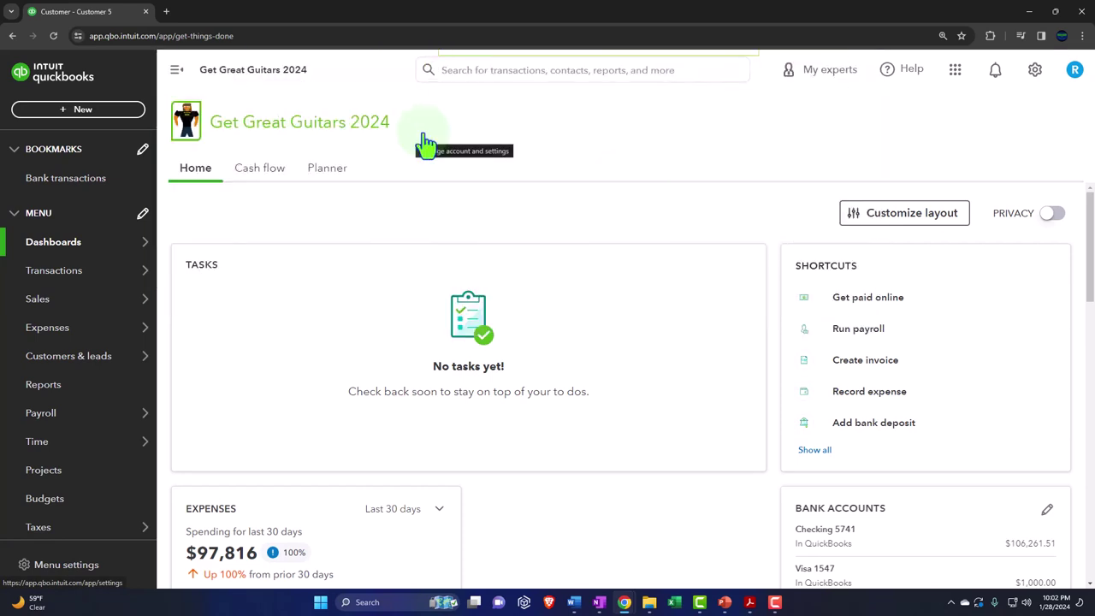
Open Balance Sheet, Profit and Loss and Trial Balance from Reports in separate new tabs
{"action": "left_click", "coordinate": [47, 384]}
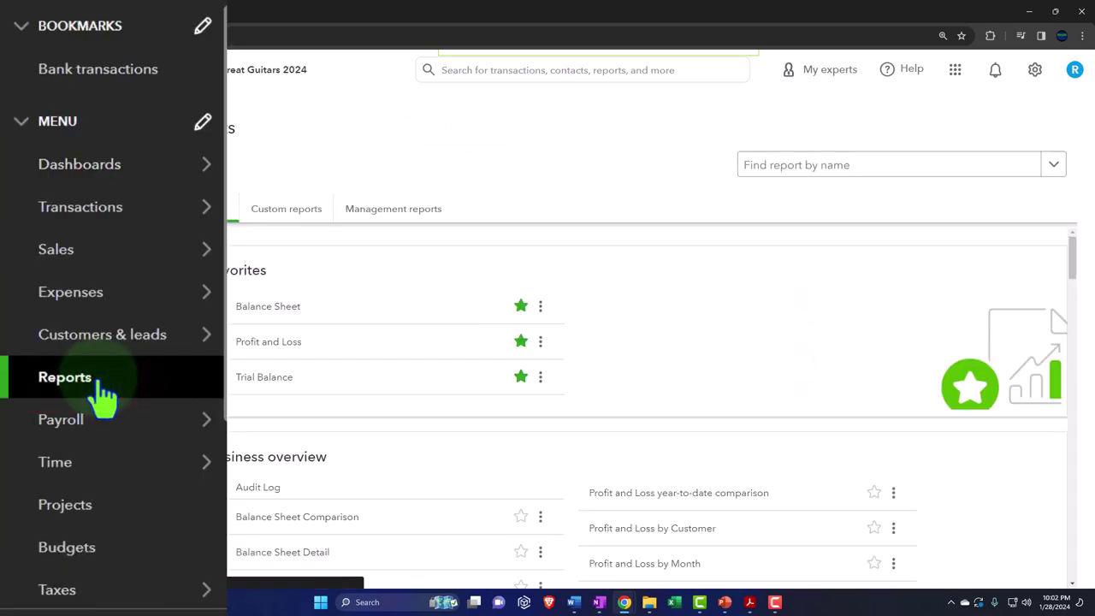
{"action": "right_click", "coordinate": [288, 317]}
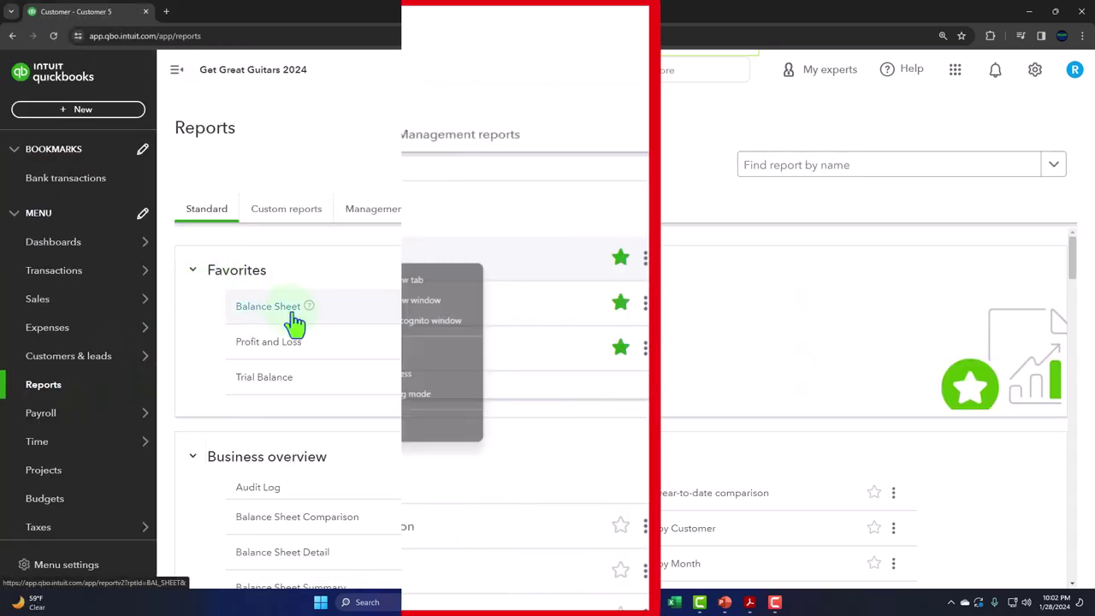
{"action": "left_click", "coordinate": [424, 283]}
{"action": "right_click", "coordinate": [333, 303]}
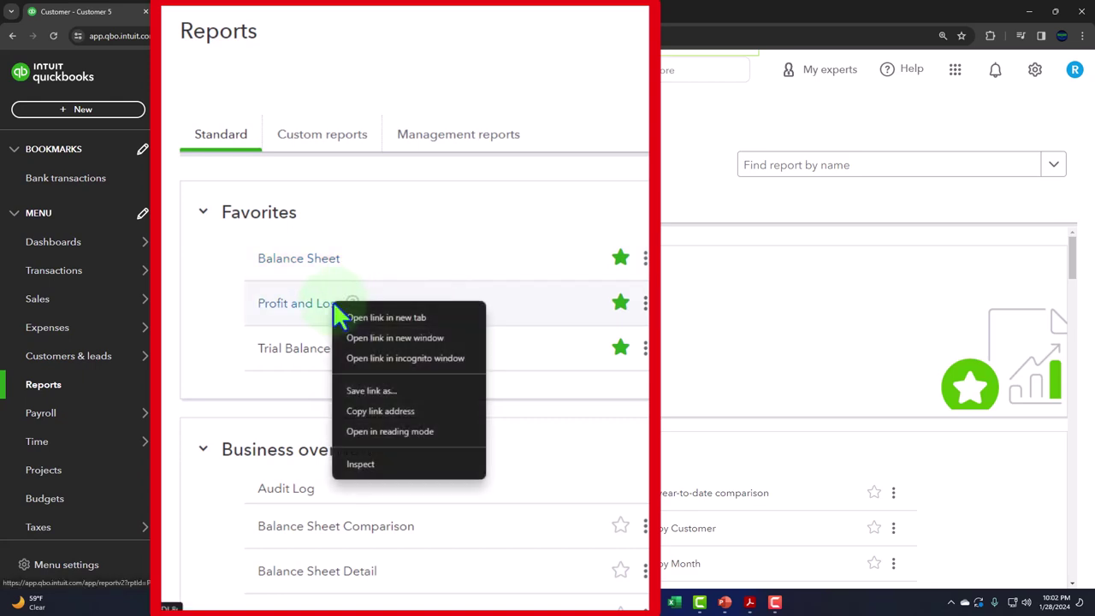
{"action": "left_click", "coordinate": [430, 318]}
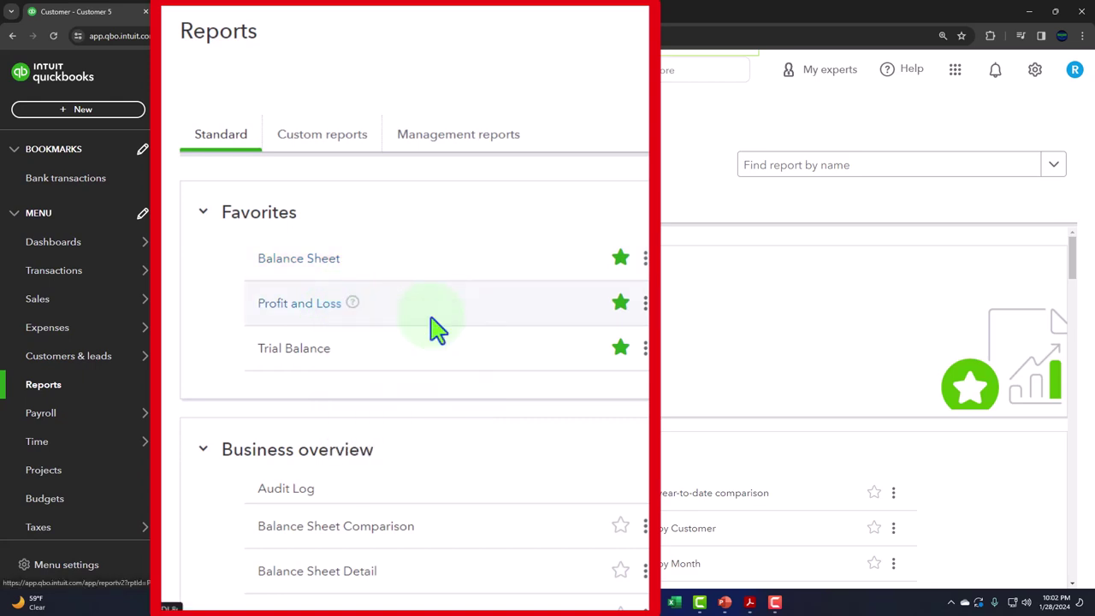
{"action": "right_click", "coordinate": [322, 359]}
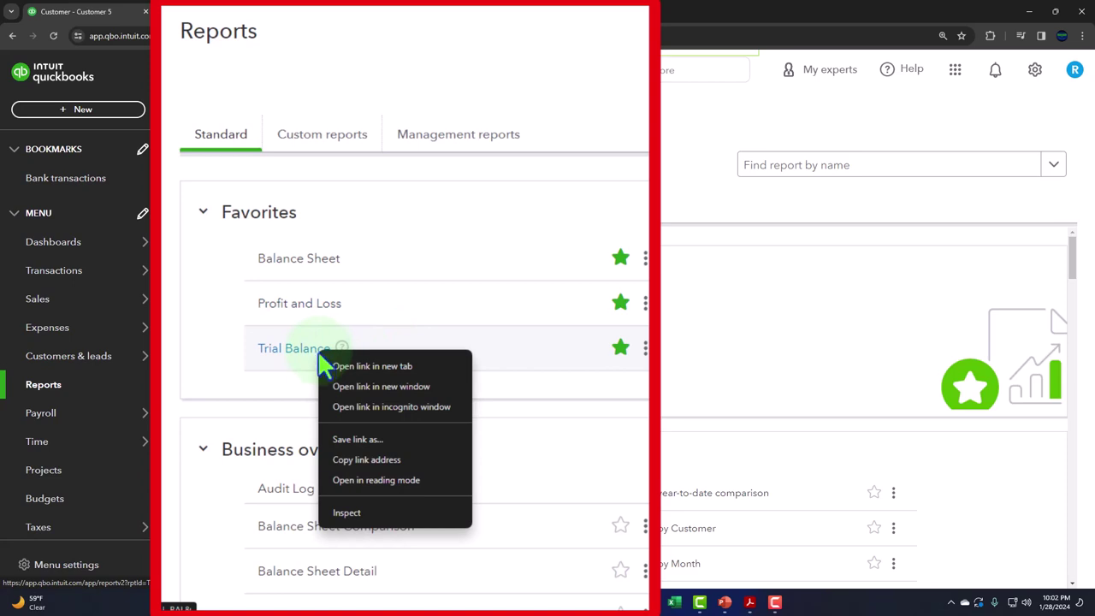
{"action": "left_click", "coordinate": [412, 365]}
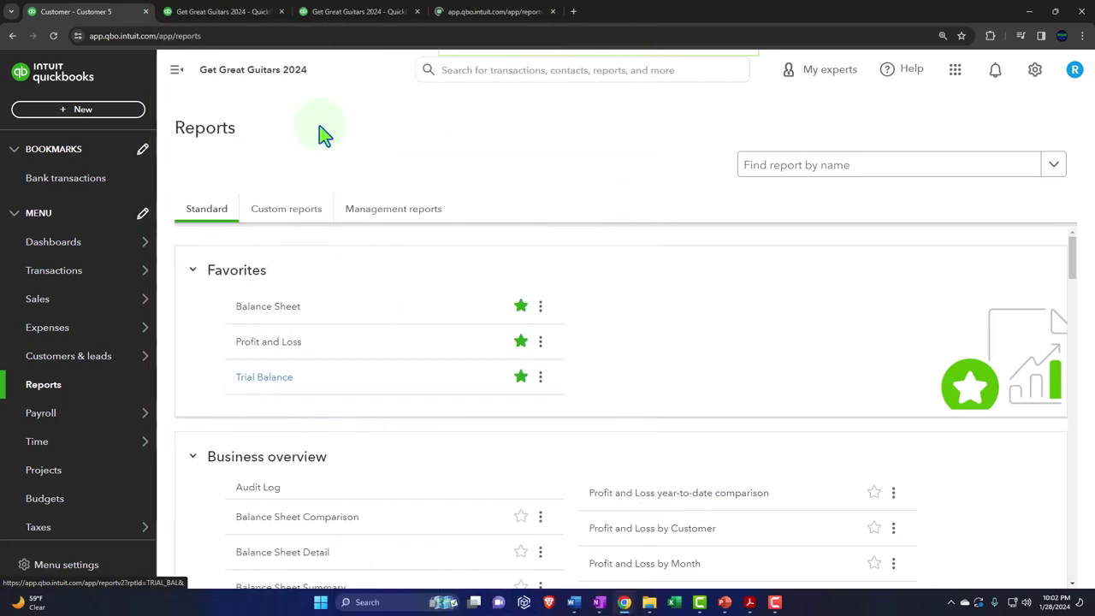
{"action": "left_click", "coordinate": [245, 11]}
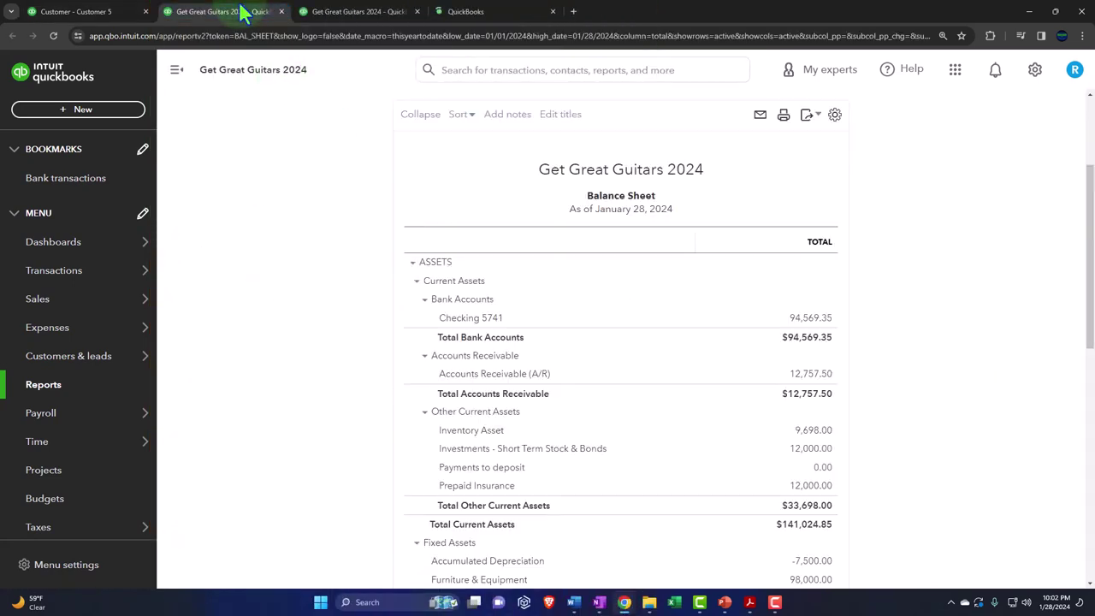
Set the Balance Sheet date range to 01/01/2024 through 02/28/2024
{"action": "left_click", "coordinate": [179, 75]}
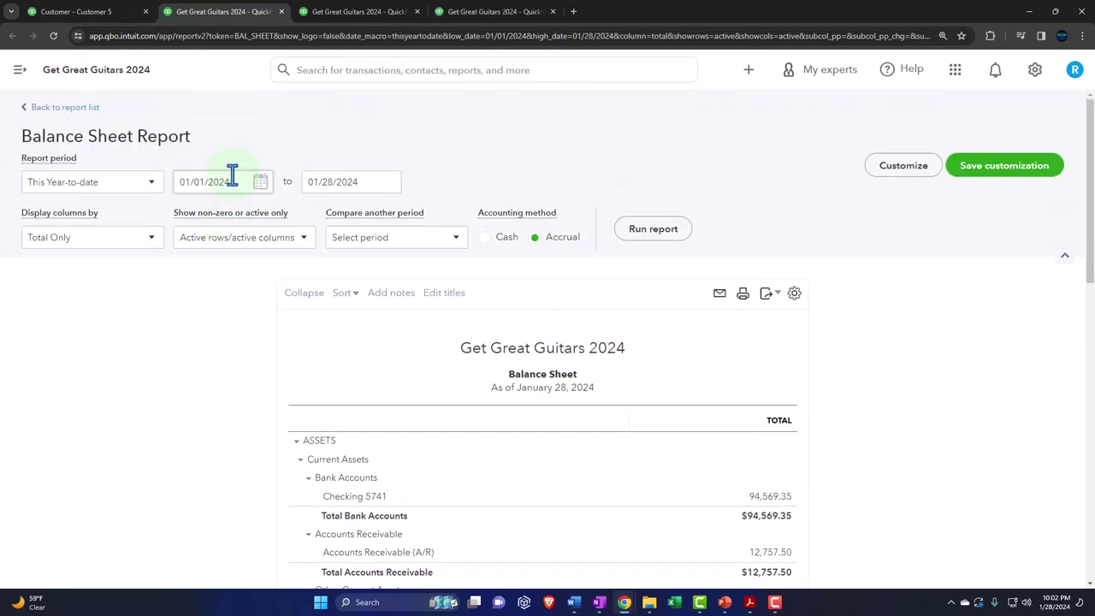
{"action": "left_click", "coordinate": [232, 175]}
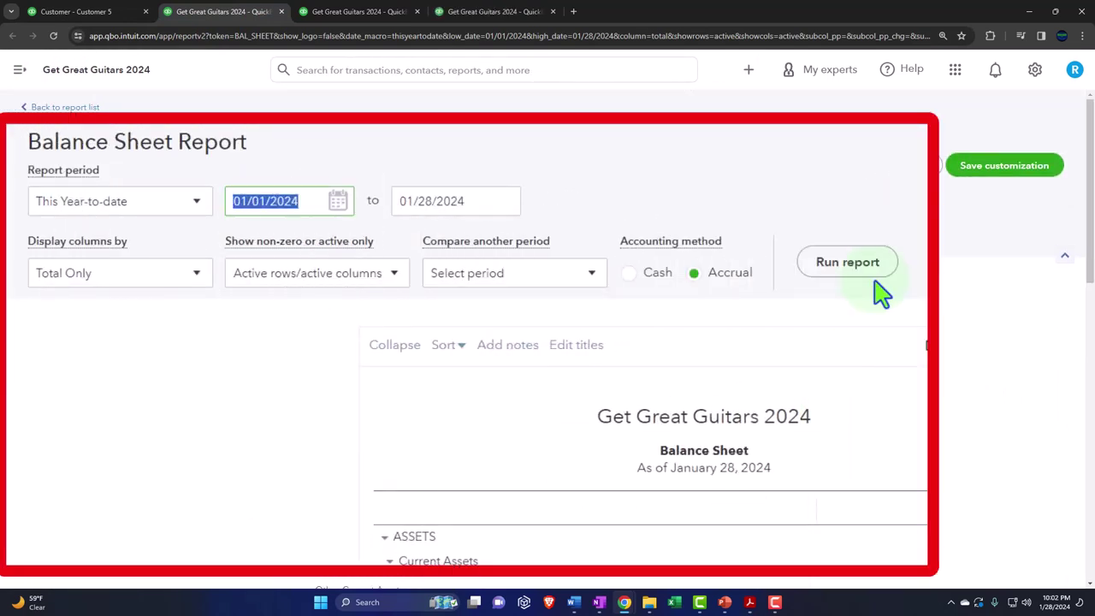
{"action": "type", "text": "01012024"}
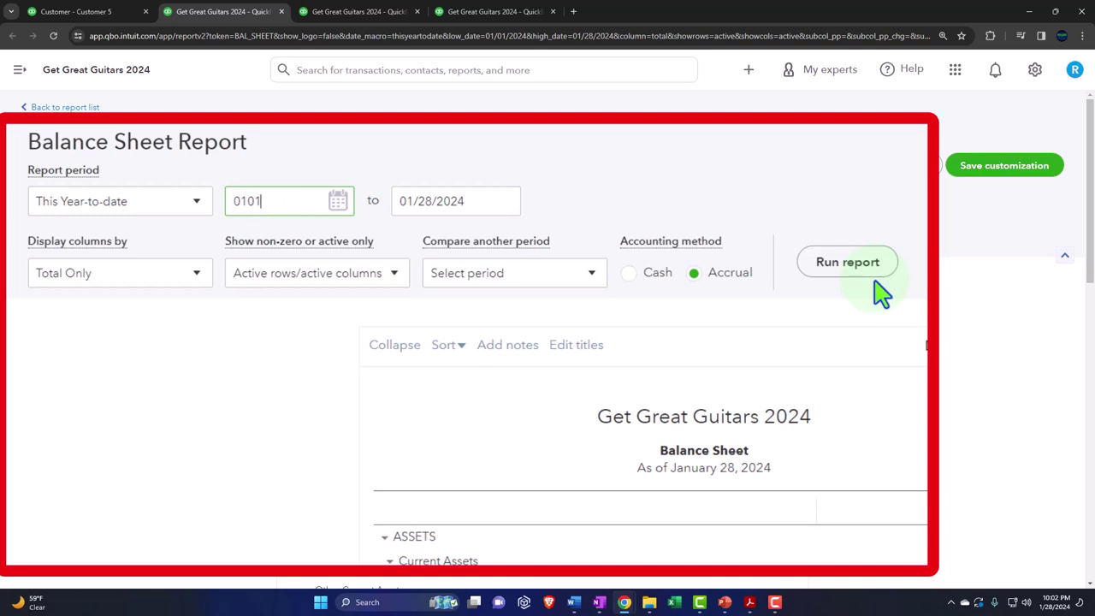
{"action": "key", "text": "Tab"}
{"action": "type", "text": "02282024"}
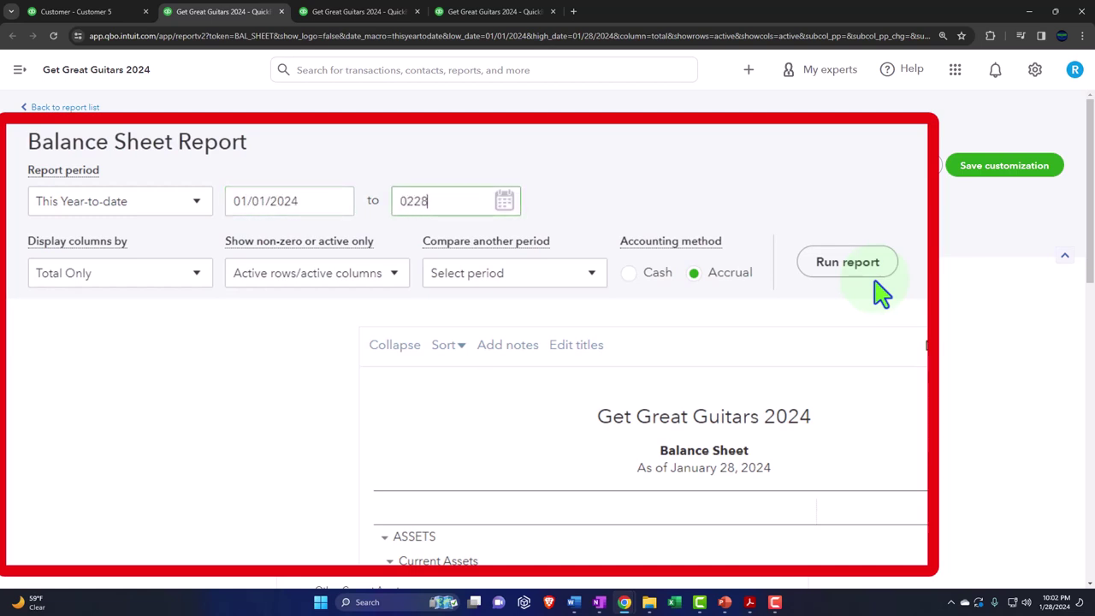
{"action": "key", "text": "Tab"}
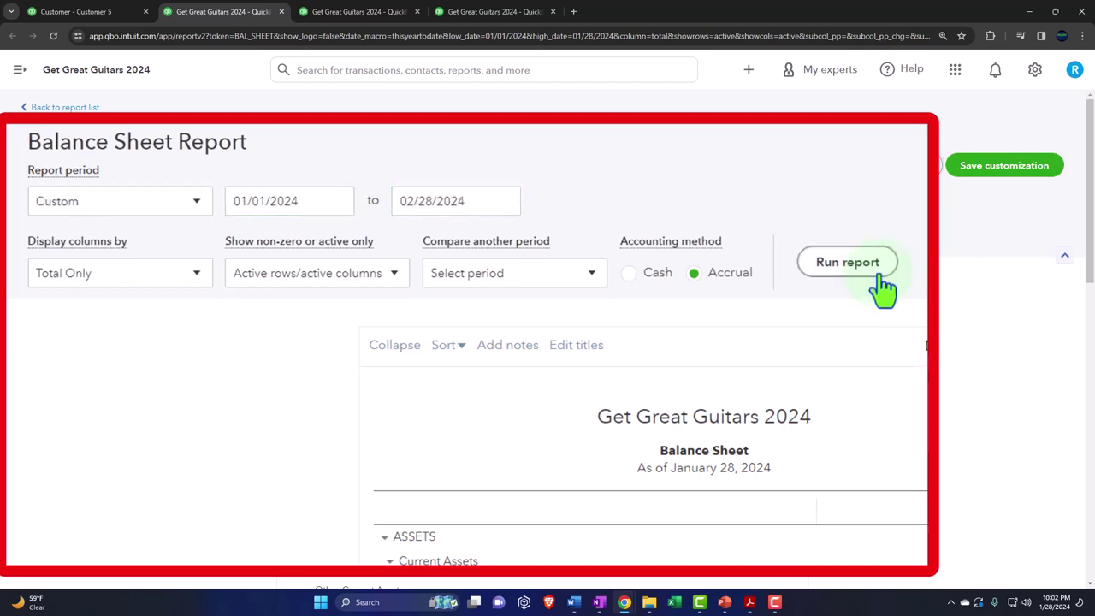
Display the Balance Sheet columns by Months and rerun the report
{"action": "left_click", "coordinate": [202, 276]}
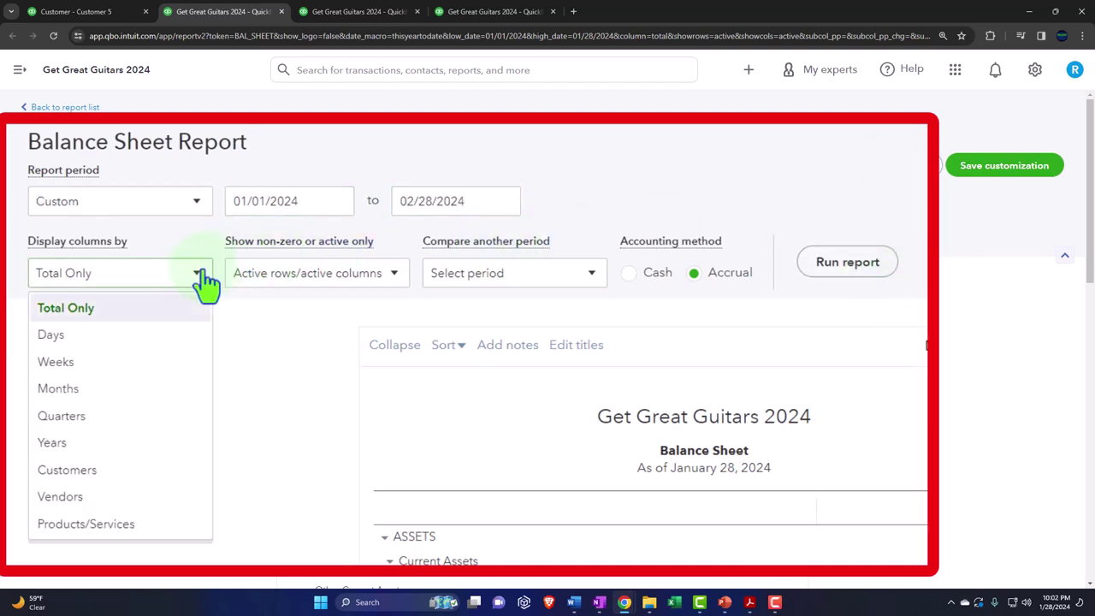
{"action": "left_click", "coordinate": [99, 389]}
{"action": "left_click", "coordinate": [848, 262]}
{"action": "scroll", "coordinate": [656, 237], "scroll_direction": "down", "scroll_amount": 3}
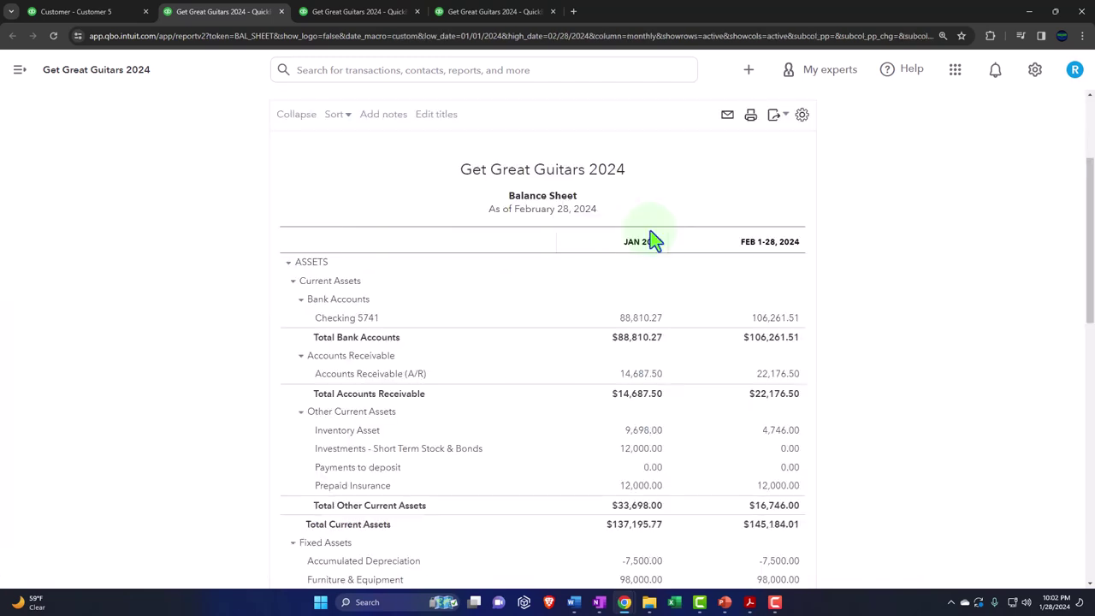
{"action": "left_click", "coordinate": [364, 12]}
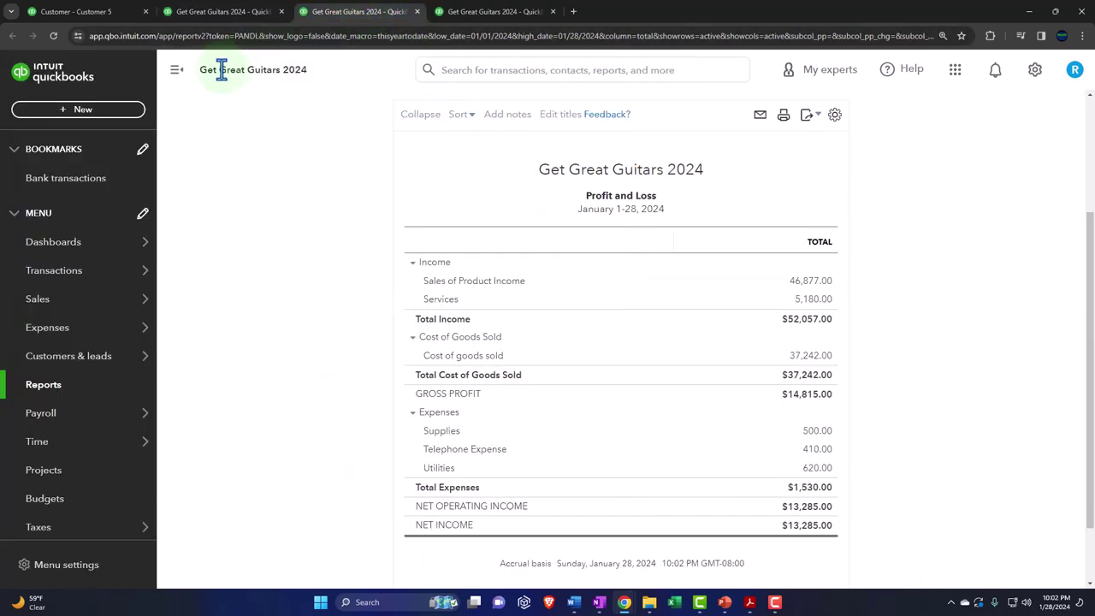
Set the Profit and Loss dates to 01/01/24 through 02/28/24
{"action": "left_click", "coordinate": [177, 70]}
{"action": "scroll", "coordinate": [548, 299], "scroll_direction": "up", "scroll_amount": 3}
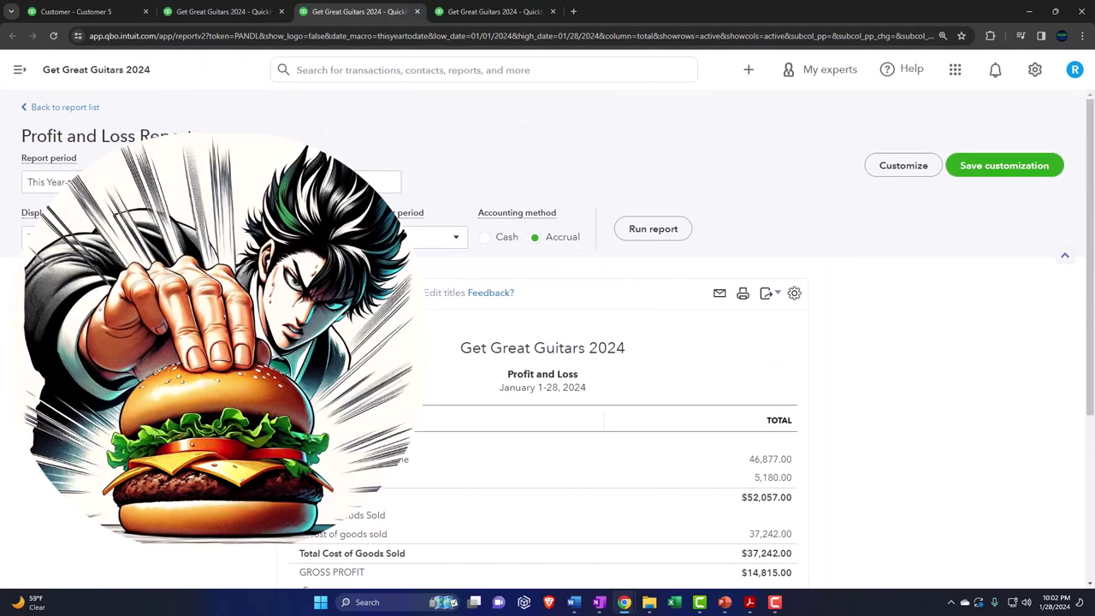
{"action": "left_click", "coordinate": [239, 182]}
{"action": "type", "text": "010124"}
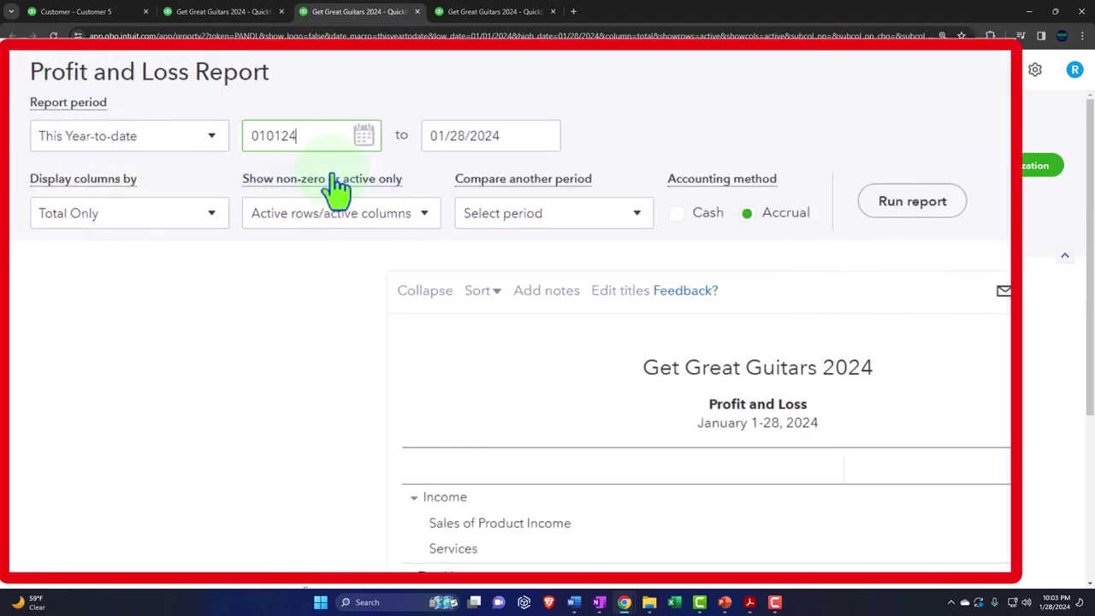
{"action": "key", "text": "Tab"}
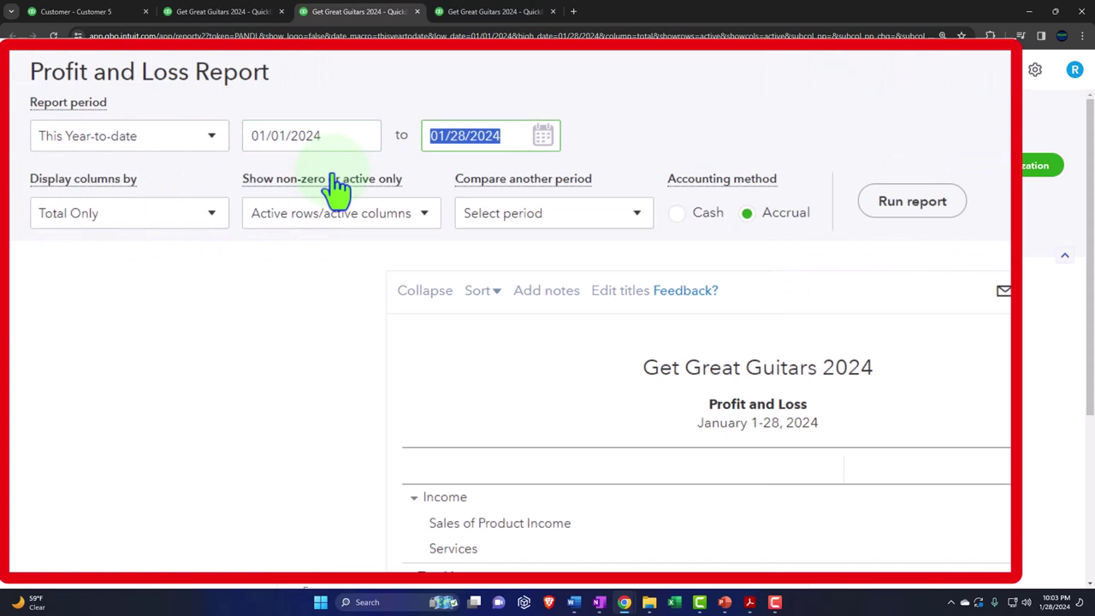
{"action": "type", "text": "022824"}
{"action": "key", "text": "Tab"}
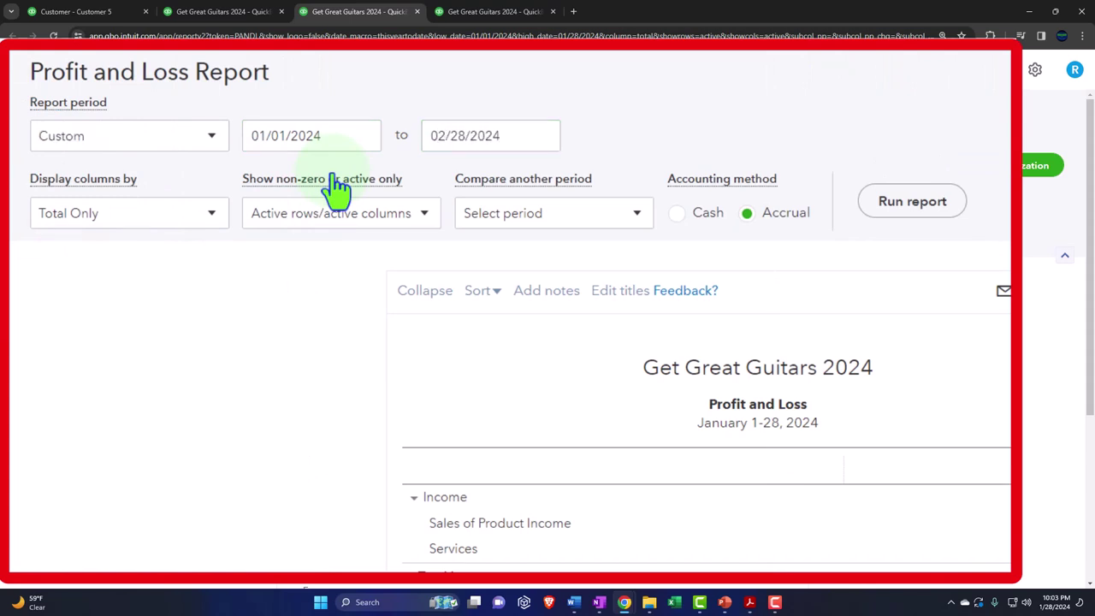
Show the Profit and Loss columns by Months and rerun the report
{"action": "left_click", "coordinate": [210, 215]}
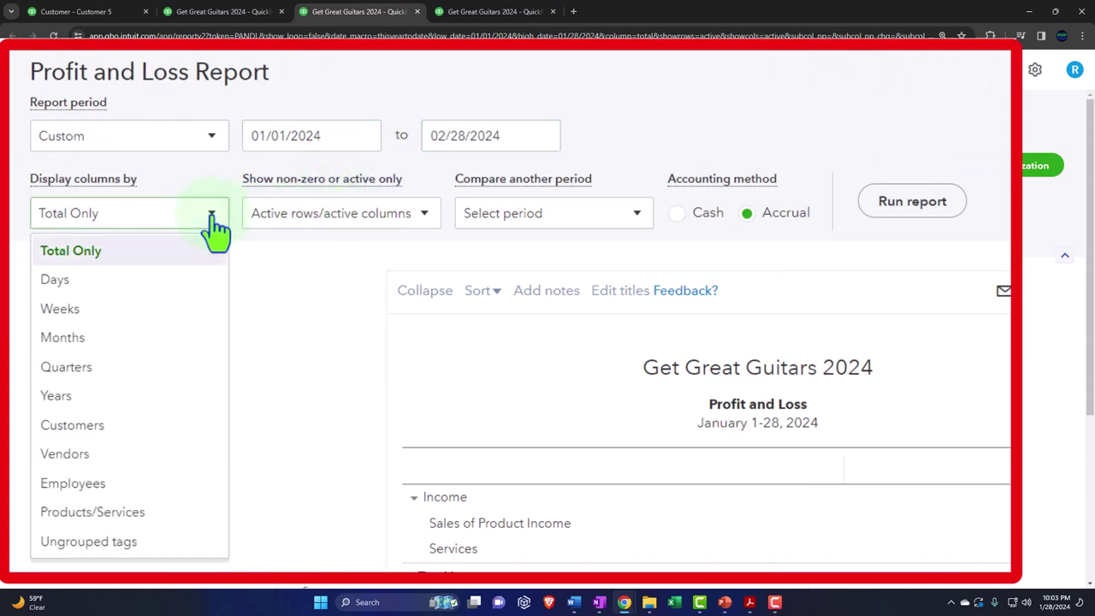
{"action": "left_click", "coordinate": [190, 354]}
{"action": "left_click", "coordinate": [905, 212]}
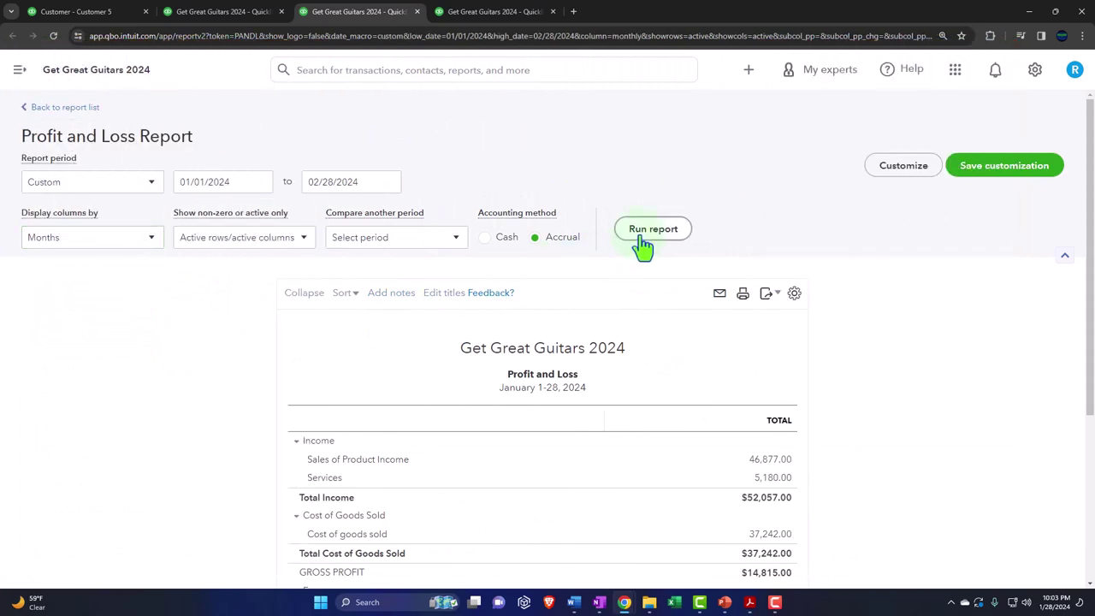
{"action": "left_click", "coordinate": [502, 24]}
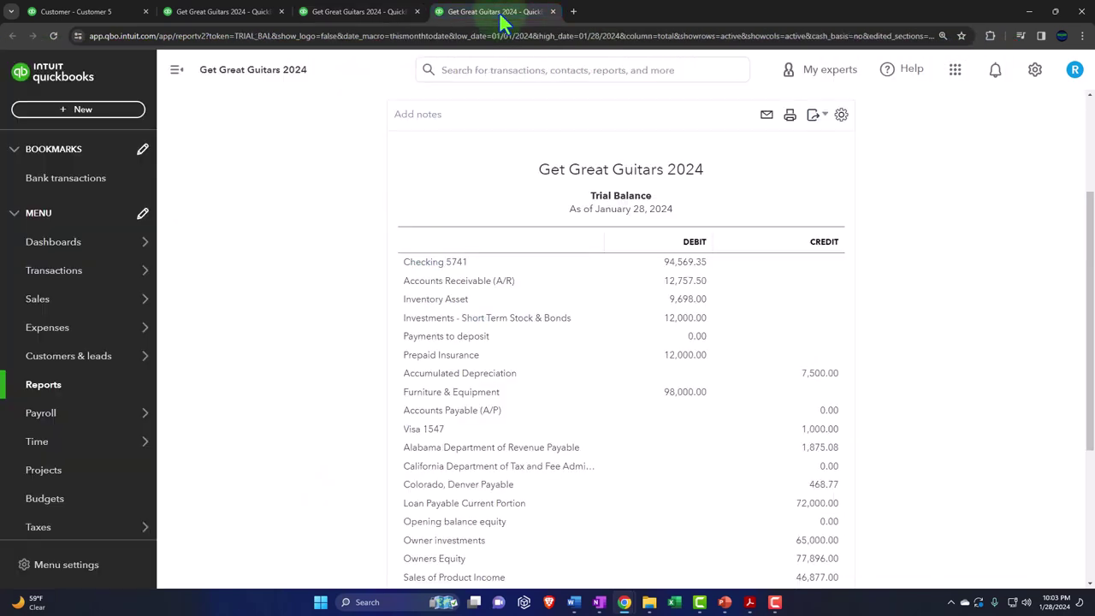
Set the Trial Balance dates to 01/01/2024 through 02/28/2024
{"action": "left_click", "coordinate": [177, 70]}
{"action": "scroll", "coordinate": [548, 342], "scroll_direction": "up", "scroll_amount": 2}
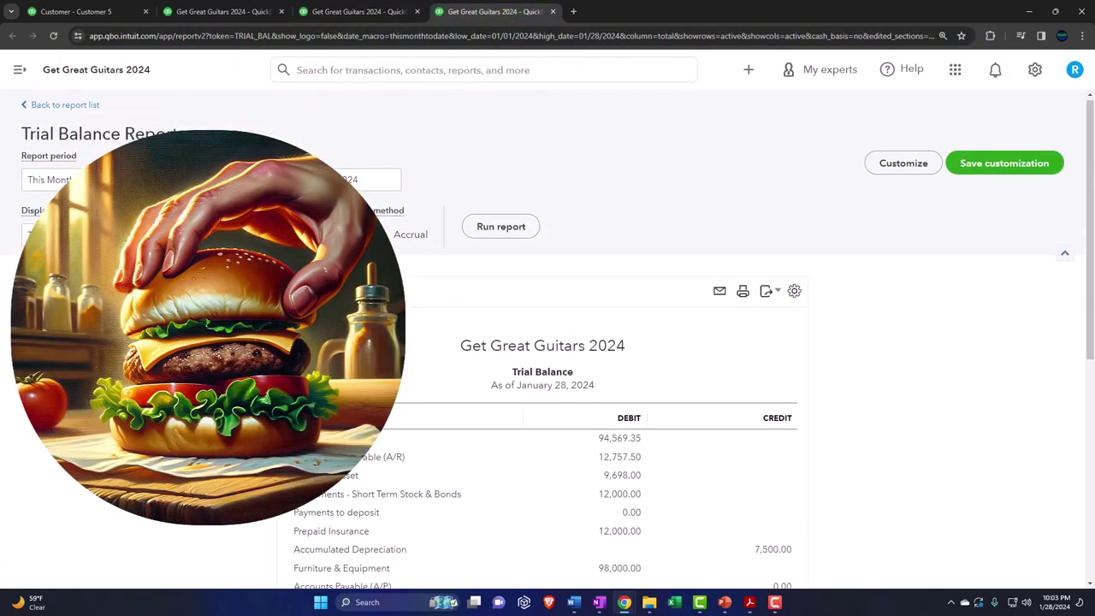
{"action": "left_click", "coordinate": [228, 181]}
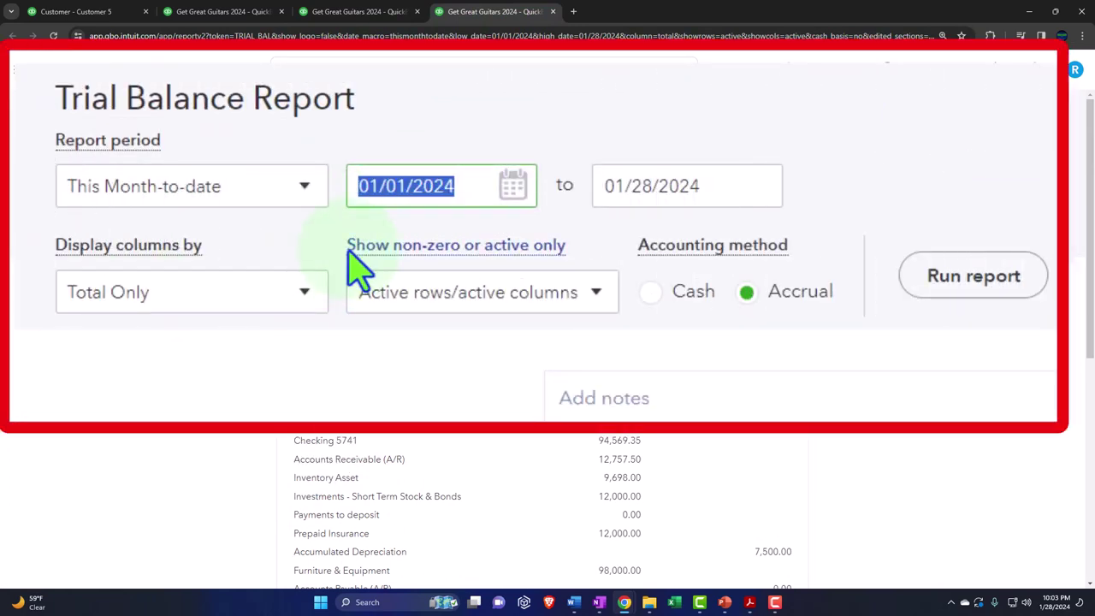
{"action": "type", "text": "01012024"}
{"action": "key", "text": "Tab"}
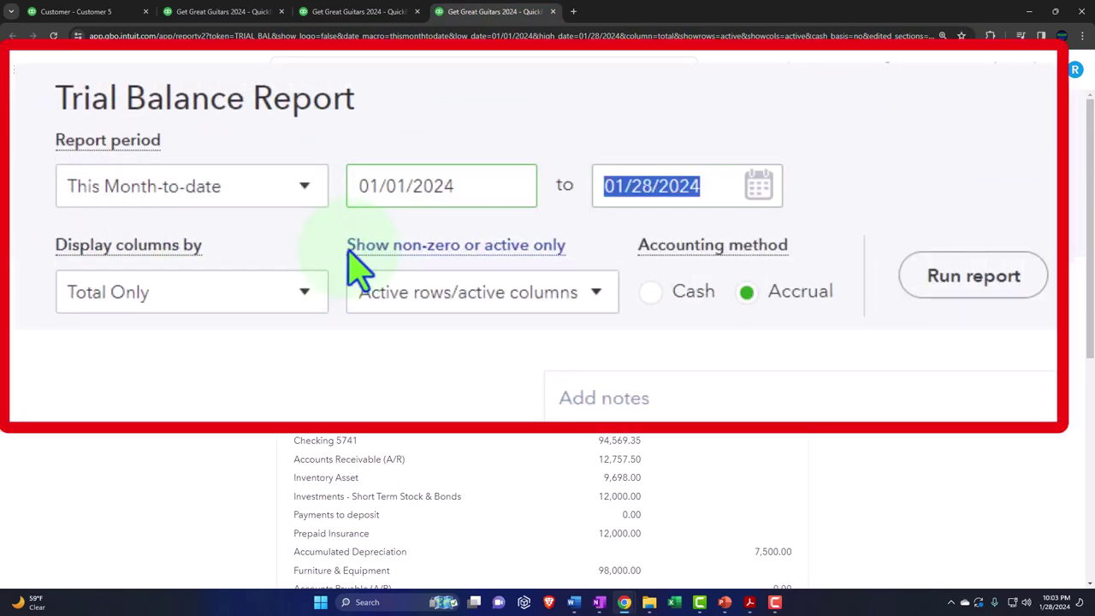
{"action": "type", "text": "02282024"}
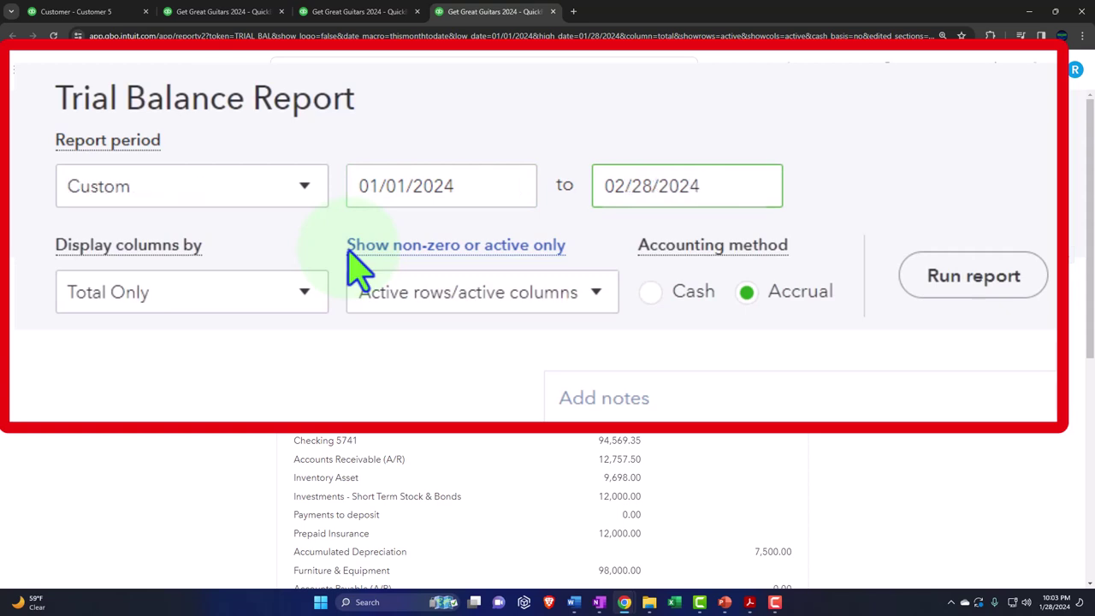
Split the Trial Balance columns by Months and rerun it
{"action": "left_click", "coordinate": [303, 292]}
{"action": "left_click", "coordinate": [257, 390]}
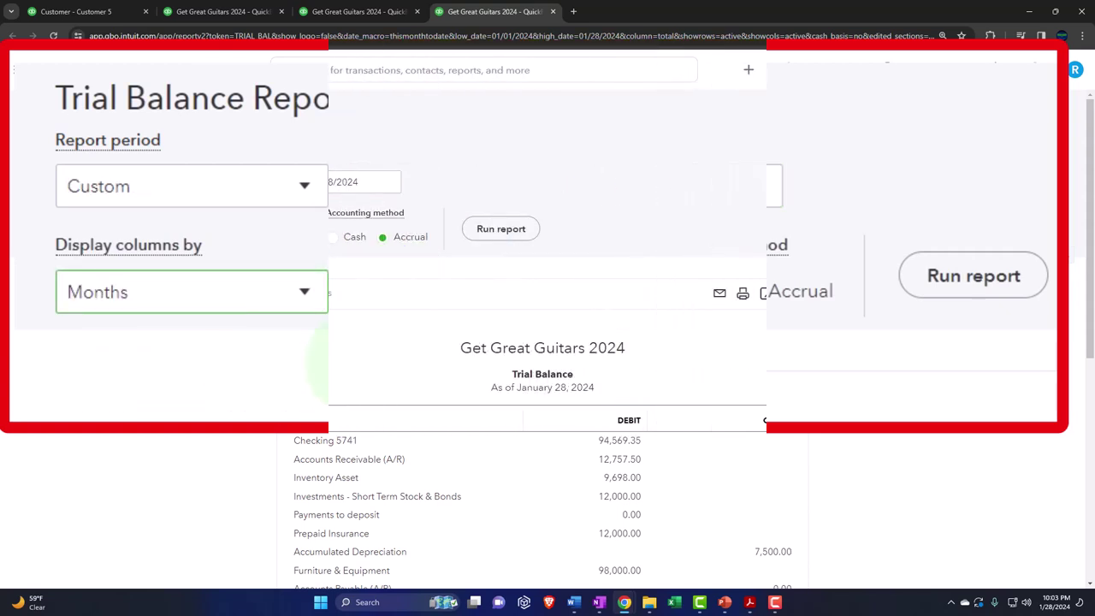
{"action": "left_click", "coordinate": [500, 229]}
{"action": "scroll", "coordinate": [498, 235], "scroll_direction": "down", "scroll_amount": 2}
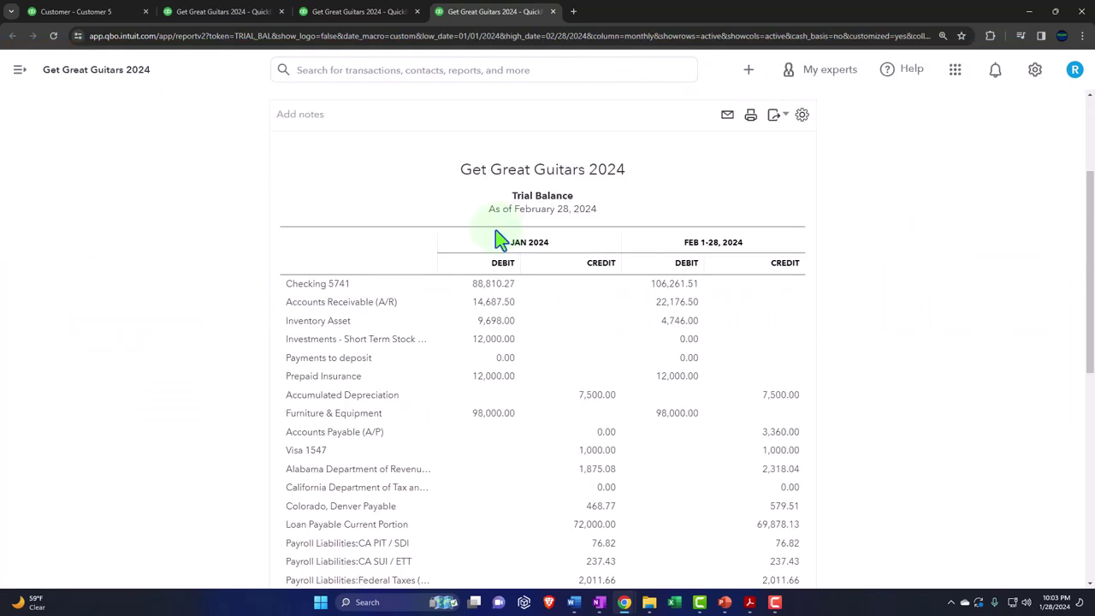
{"action": "left_click", "coordinate": [231, 17]}
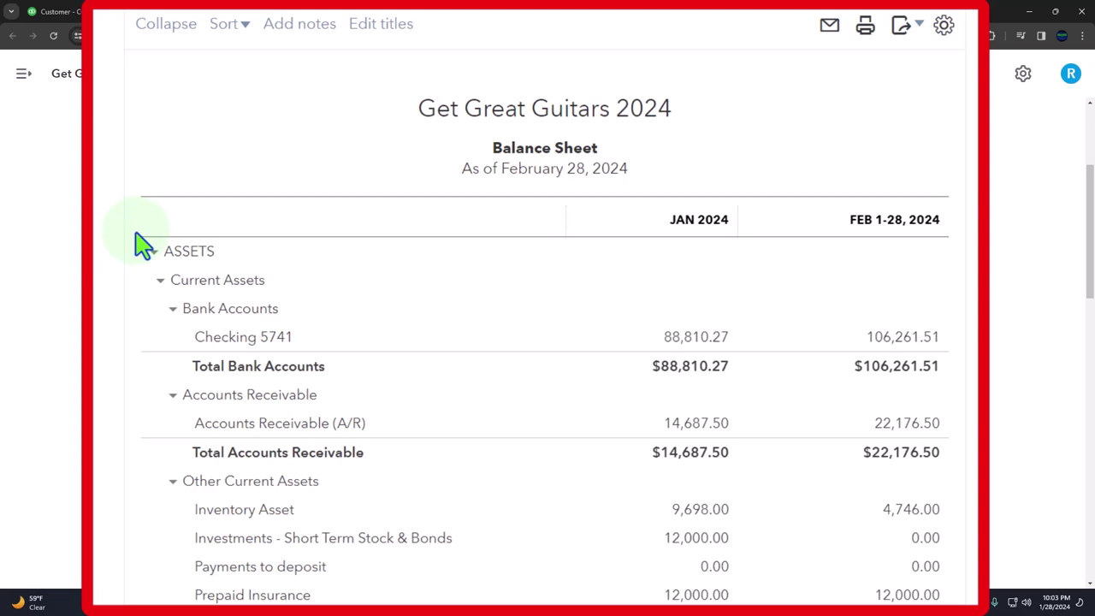
{"action": "scroll", "coordinate": [141, 245], "scroll_direction": "down", "scroll_amount": 1}
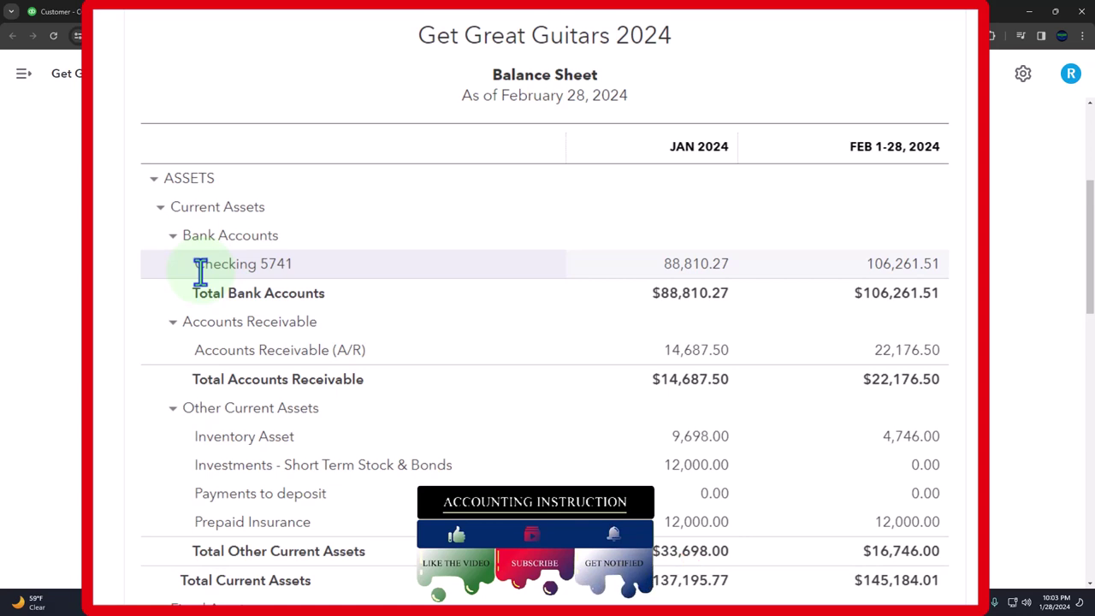
{"action": "scroll", "coordinate": [199, 272], "scroll_direction": "down", "scroll_amount": 1}
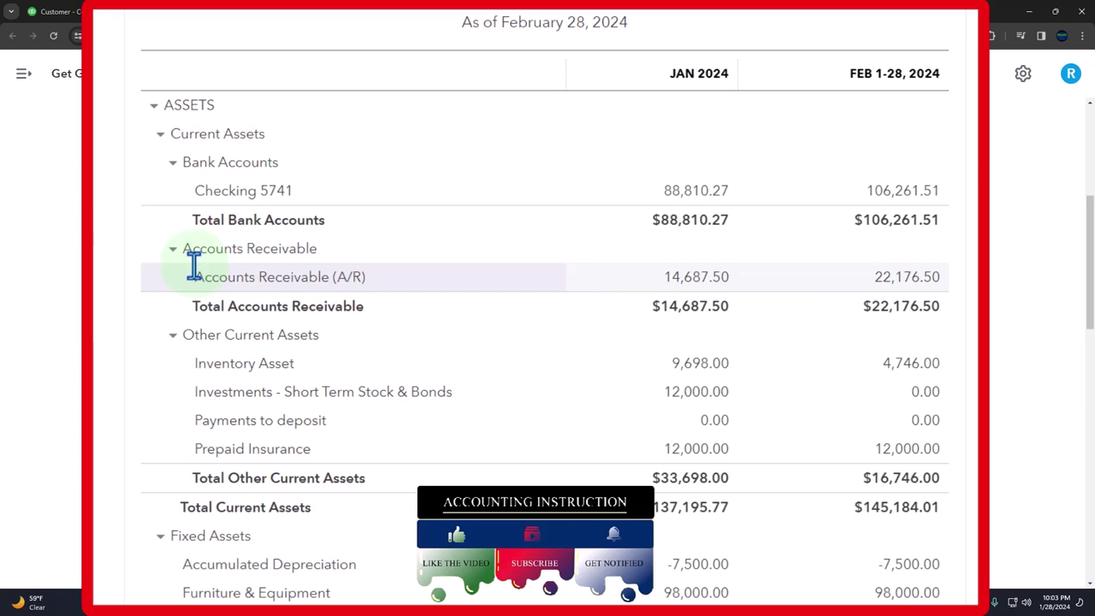
{"action": "scroll", "coordinate": [195, 267], "scroll_direction": "down", "scroll_amount": 4}
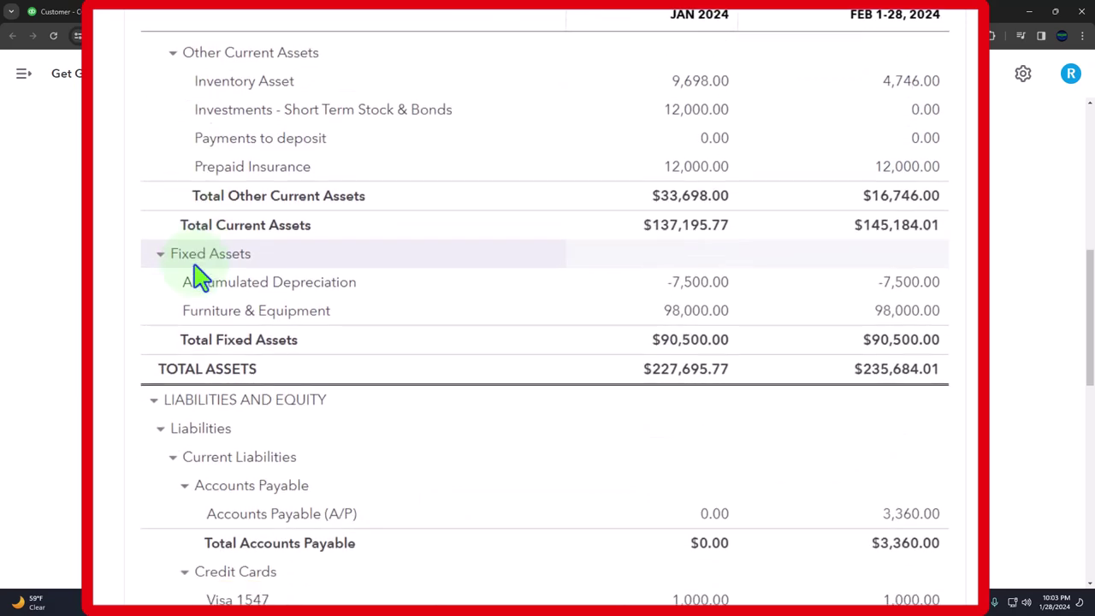
{"action": "scroll", "coordinate": [197, 276], "scroll_direction": "down", "scroll_amount": 3}
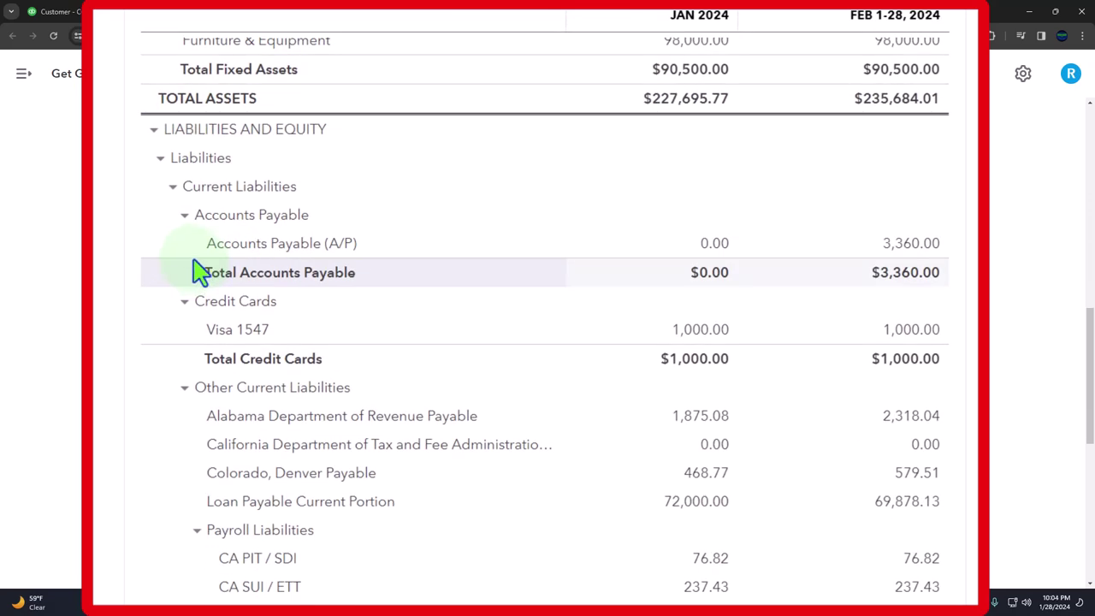
{"action": "scroll", "coordinate": [197, 267], "scroll_direction": "down", "scroll_amount": 2}
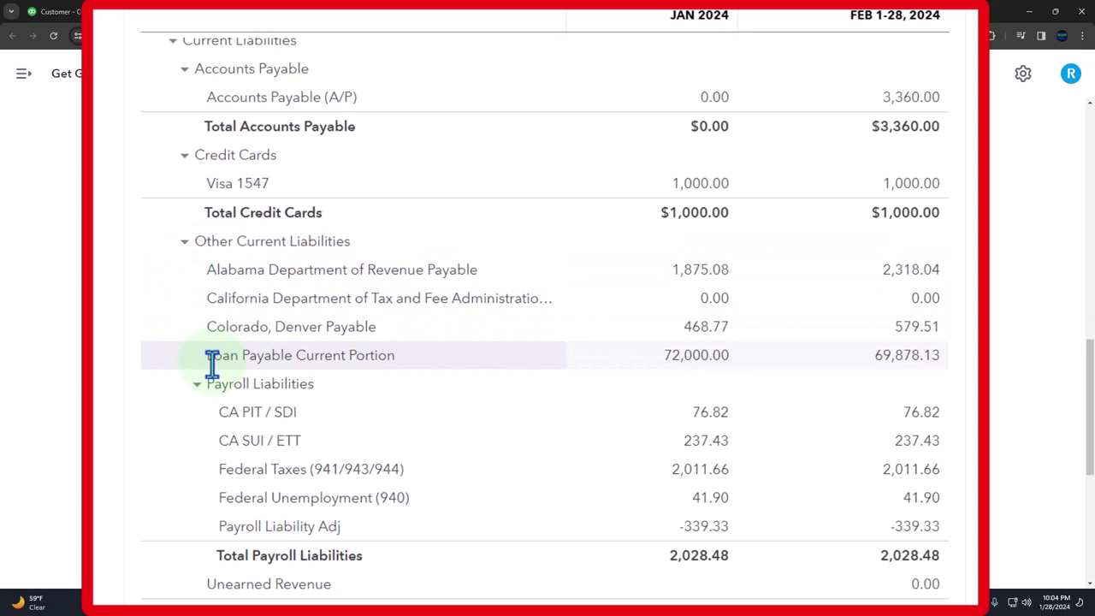
{"action": "scroll", "coordinate": [212, 364], "scroll_direction": "down", "scroll_amount": 5}
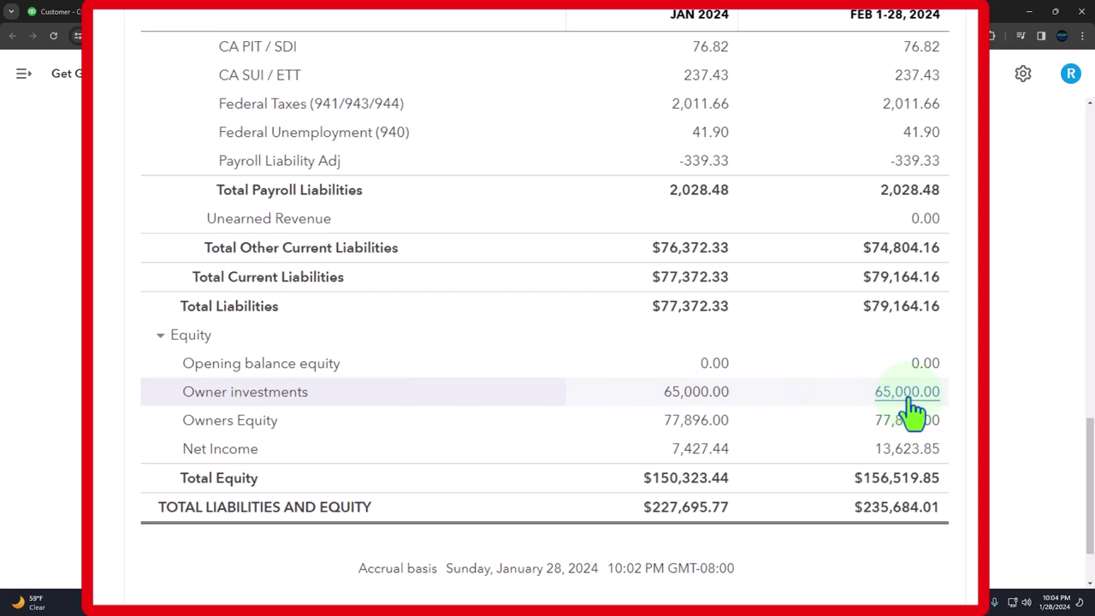
{"action": "scroll", "coordinate": [911, 411], "scroll_direction": "up", "scroll_amount": 14}
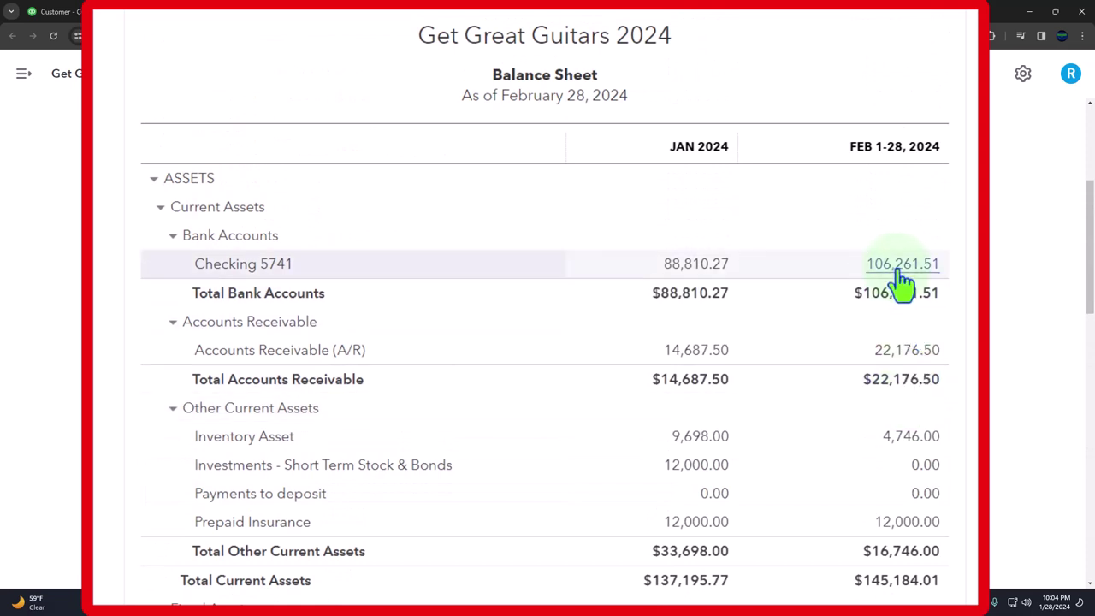
{"action": "scroll", "coordinate": [772, 436], "scroll_direction": "down", "scroll_amount": 1}
{"action": "scroll", "coordinate": [391, 550], "scroll_direction": "down", "scroll_amount": 2}
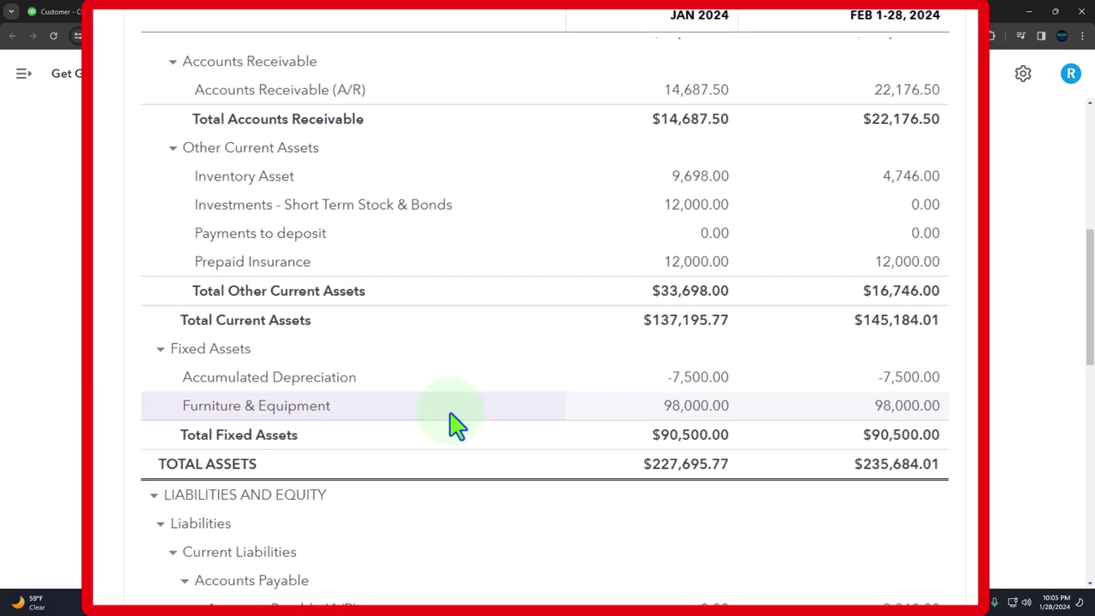
{"action": "scroll", "coordinate": [449, 423], "scroll_direction": "up", "scroll_amount": 4}
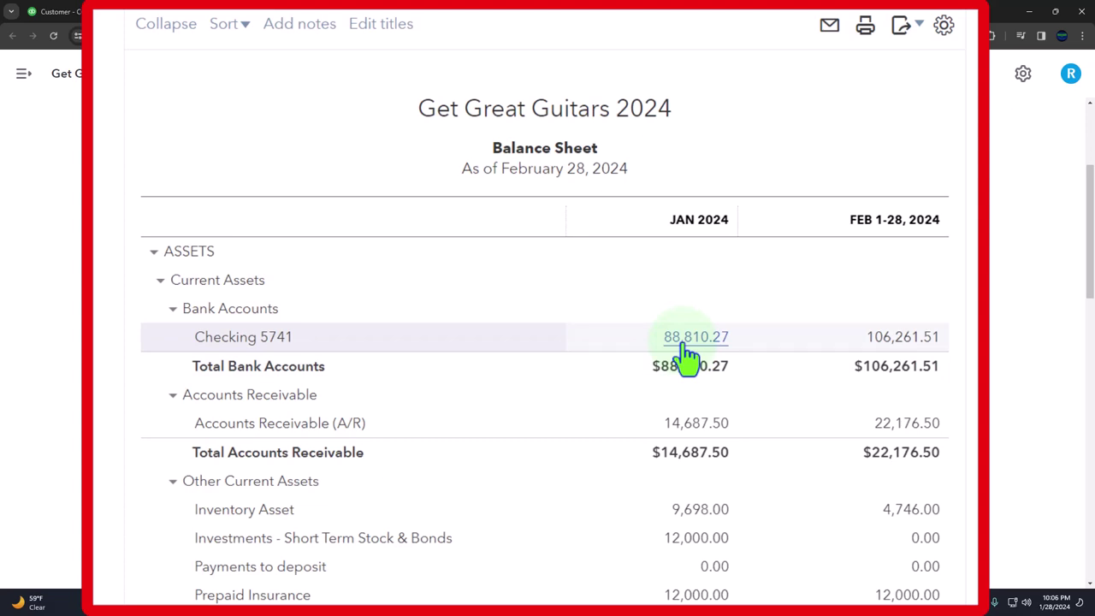
{"action": "scroll", "coordinate": [685, 351], "scroll_direction": "down", "scroll_amount": 2}
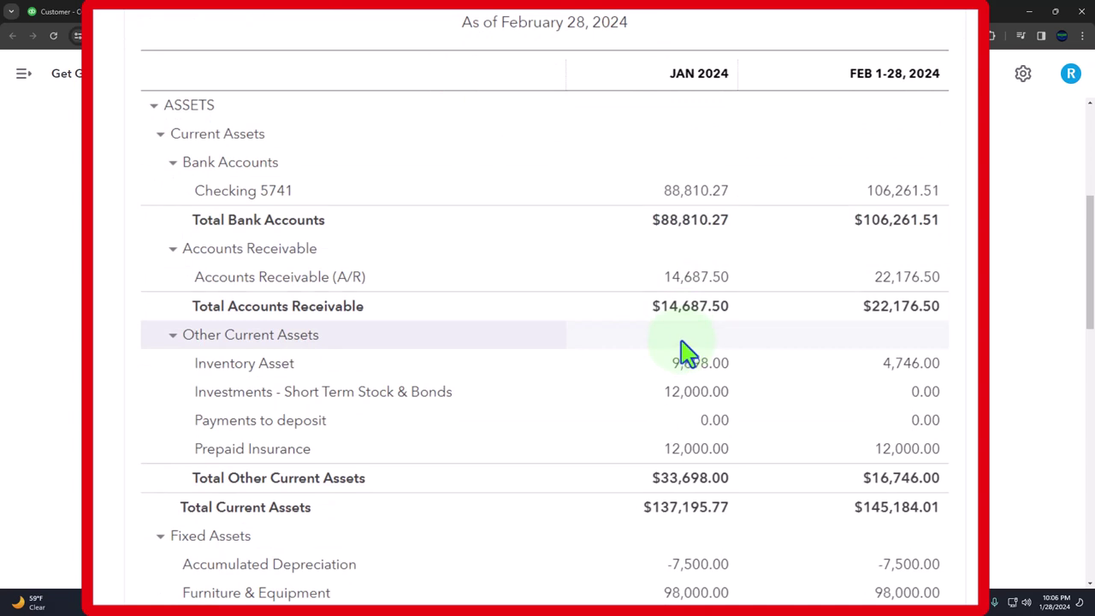
{"action": "scroll", "coordinate": [685, 351], "scroll_direction": "down", "scroll_amount": 1}
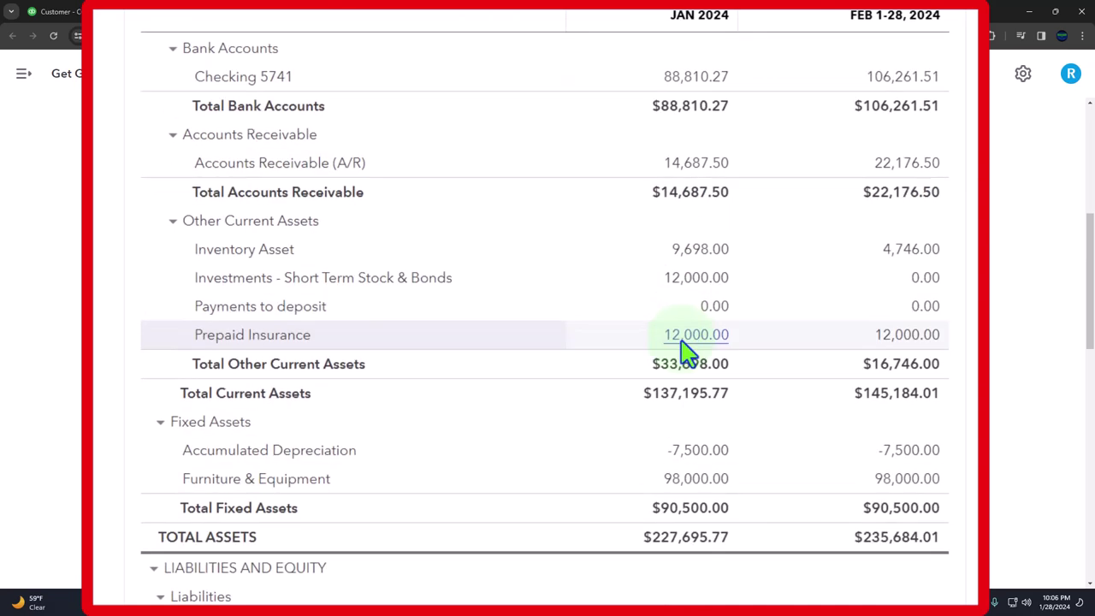
{"action": "scroll", "coordinate": [685, 351], "scroll_direction": "down", "scroll_amount": 1}
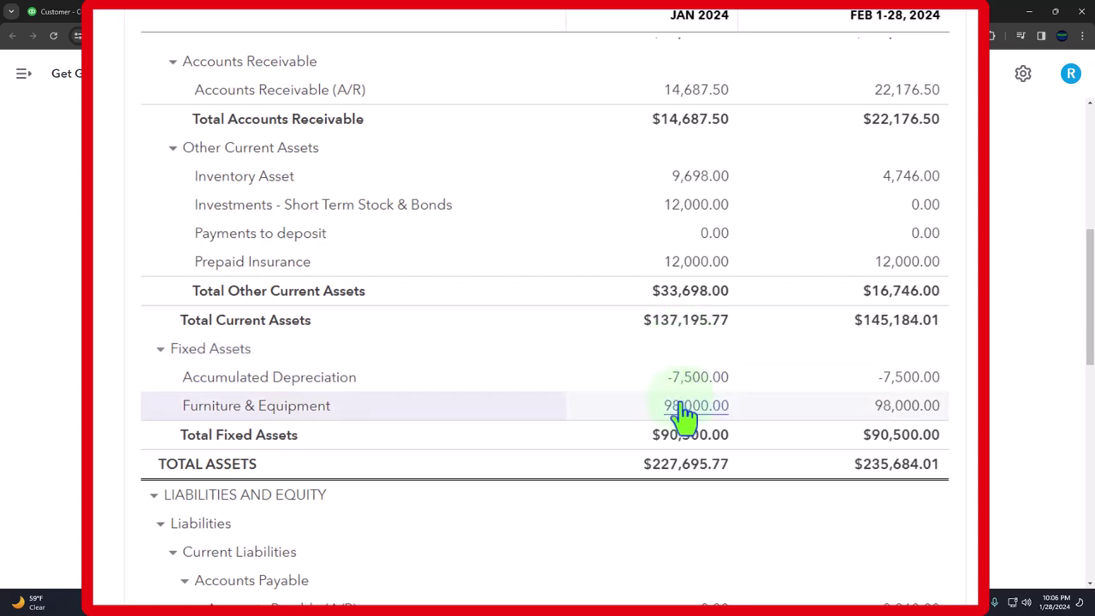
{"action": "scroll", "coordinate": [685, 415], "scroll_direction": "down", "scroll_amount": 1}
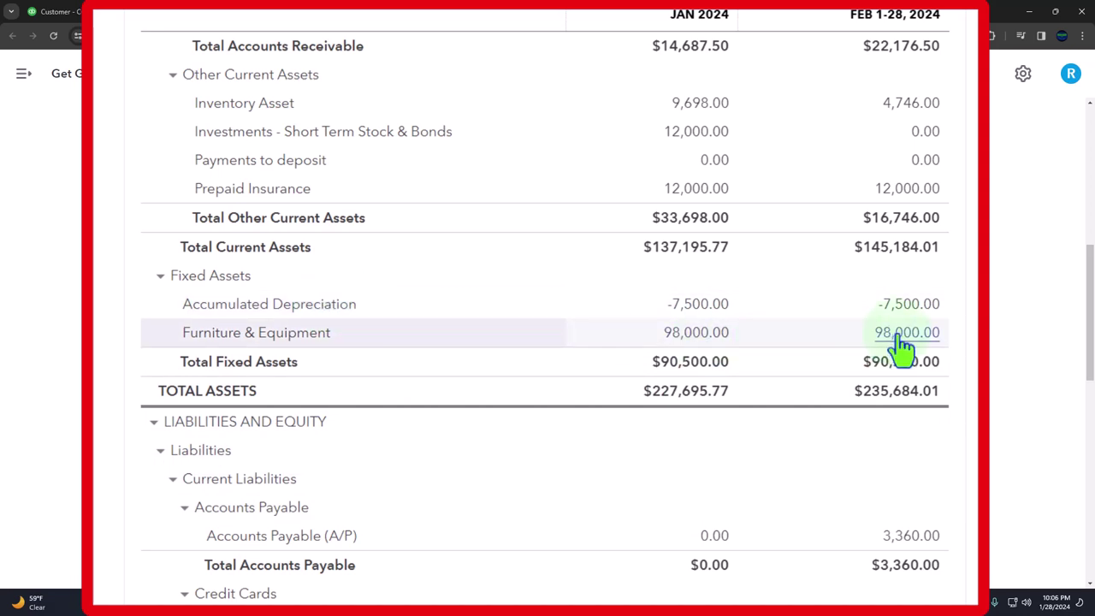
Open the Furniture & Equipment transactions and change the start date to 02/01/2023
{"action": "left_click", "coordinate": [726, 336]}
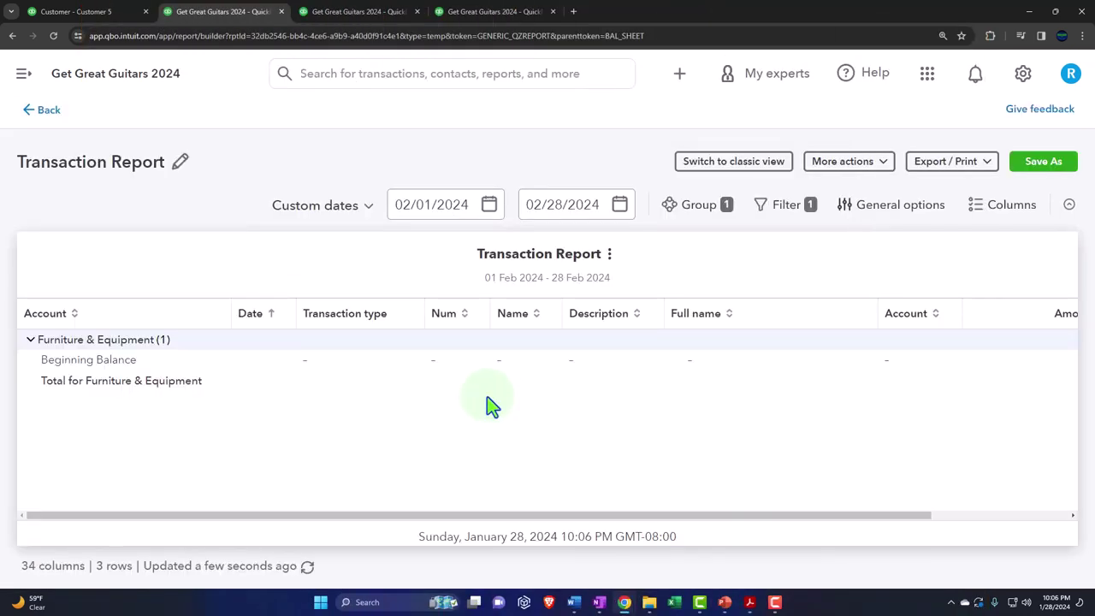
{"action": "key", "text": "ctrl+minus"}
{"action": "left_click", "coordinate": [578, 180]}
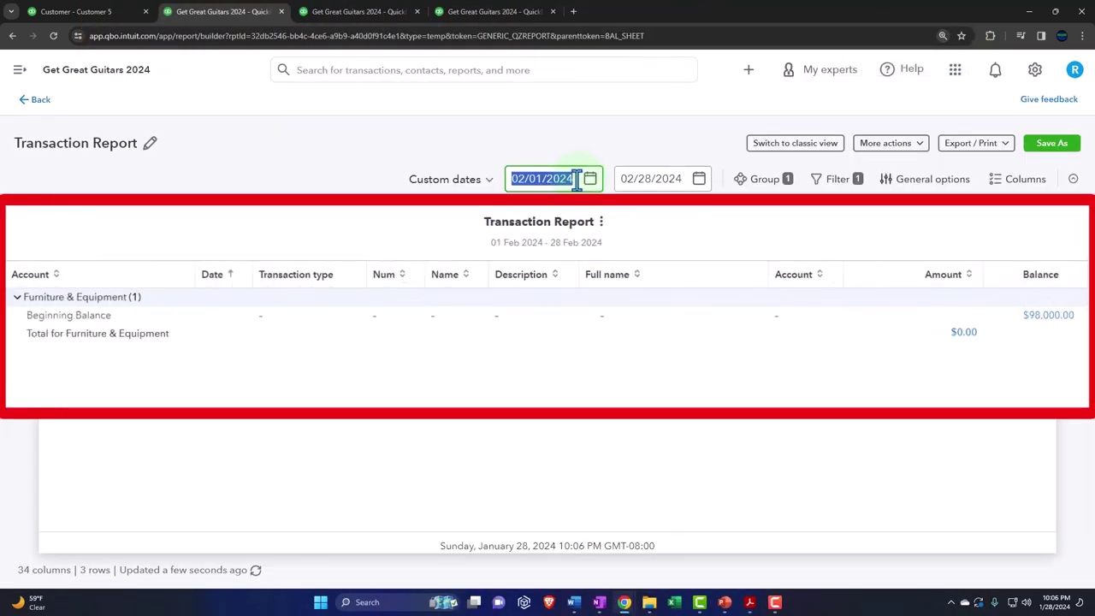
{"action": "type", "text": "02/01/2023"}
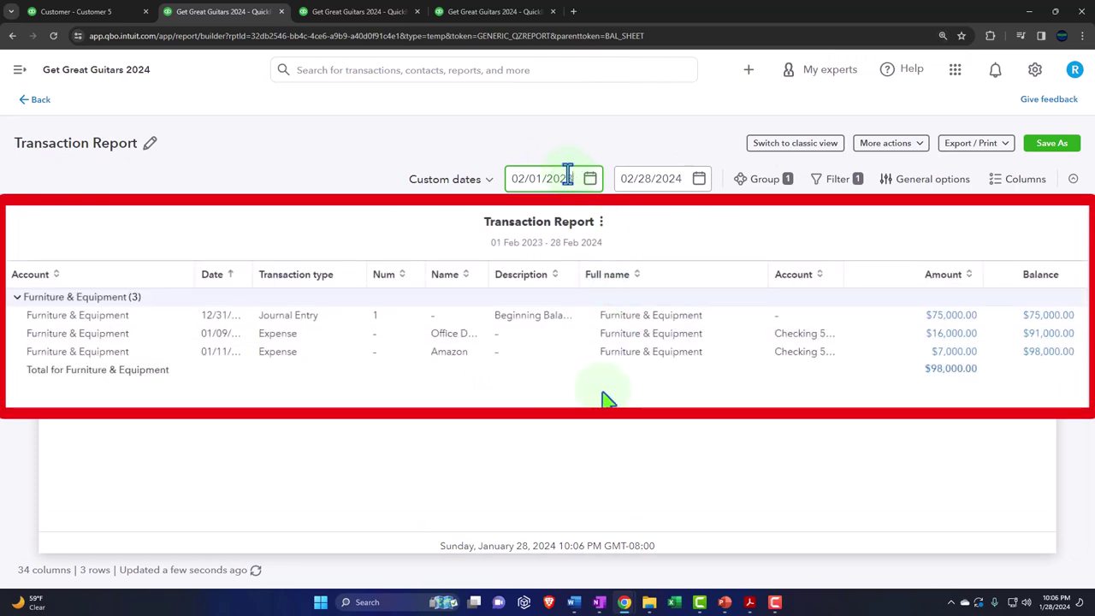
{"action": "key", "text": "Tab"}
{"action": "key", "text": "Tab"}
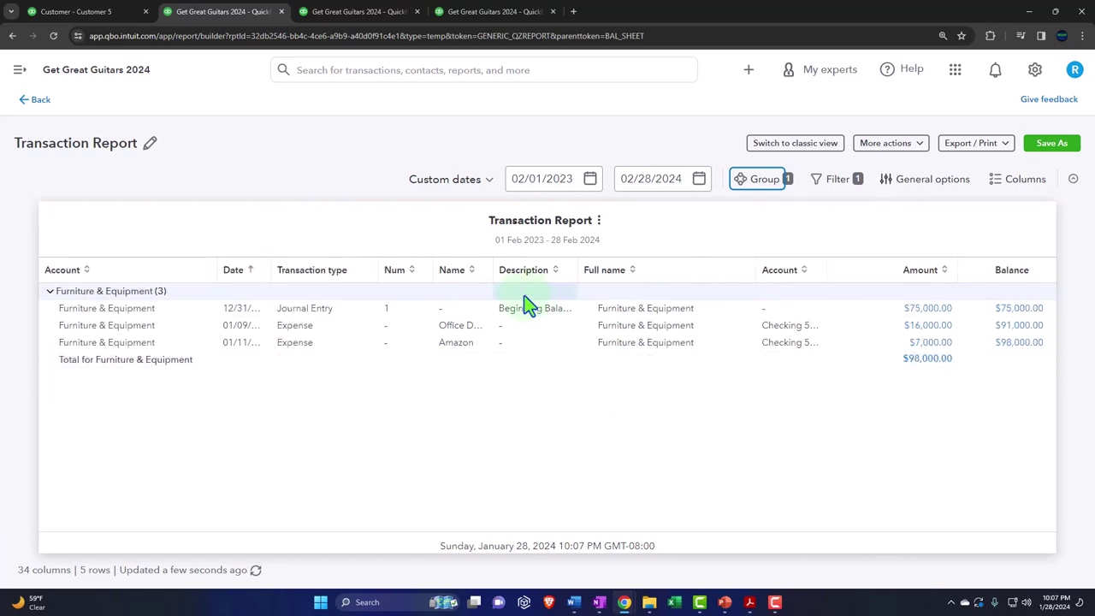
{"action": "left_click", "coordinate": [359, 12]}
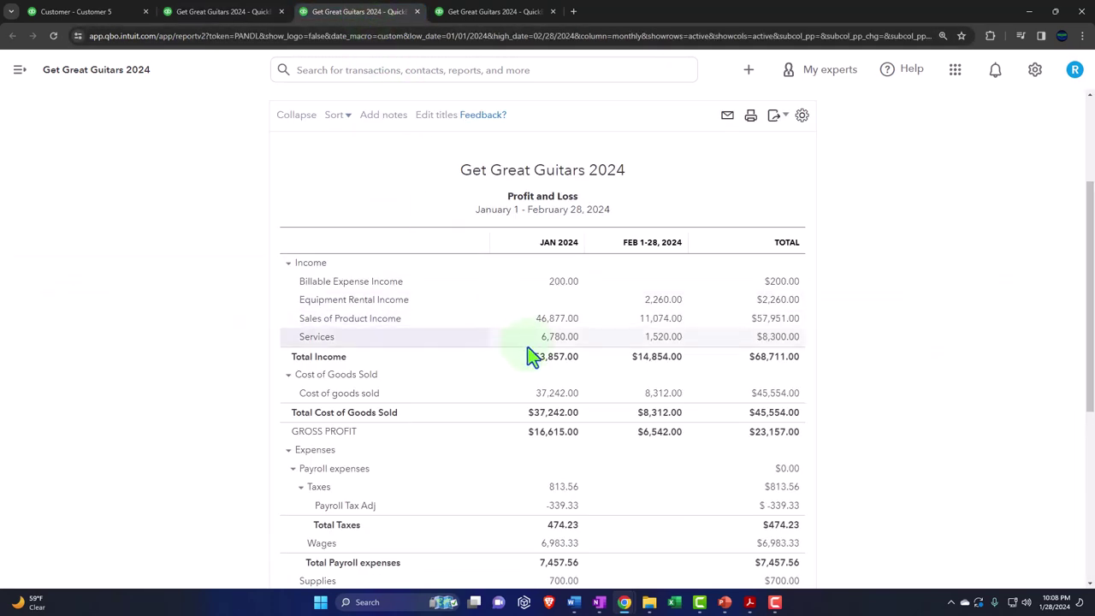
Scroll the Profit and Loss down to Net Income totaling $13,623.85
{"action": "scroll", "coordinate": [586, 501], "scroll_direction": "down", "scroll_amount": 5}
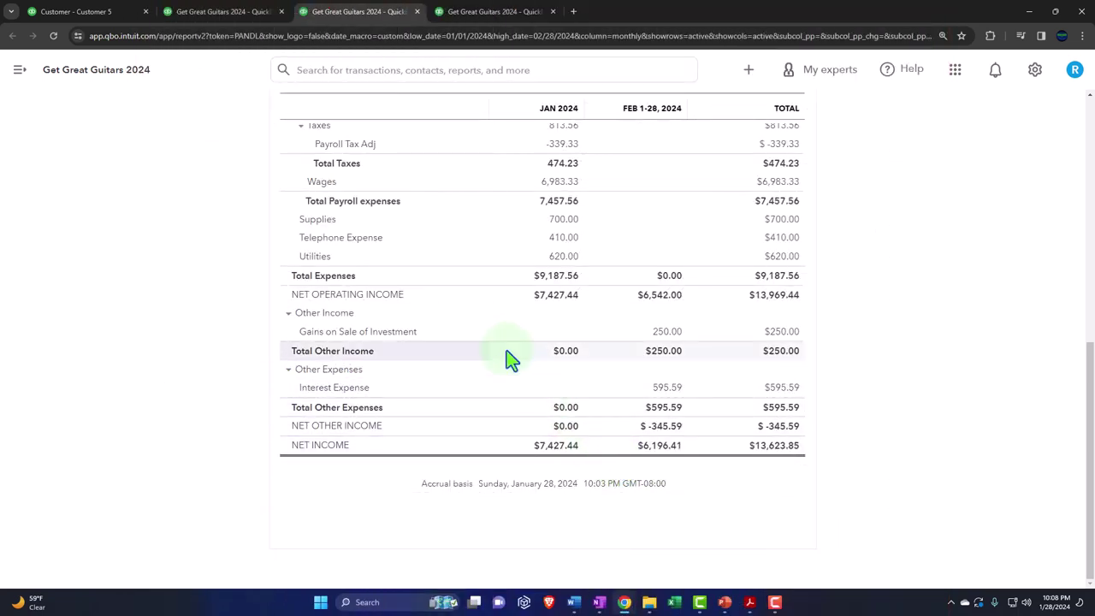
Exit the Furniture & Equipment transaction report without saving its changes
{"action": "left_click", "coordinate": [244, 16]}
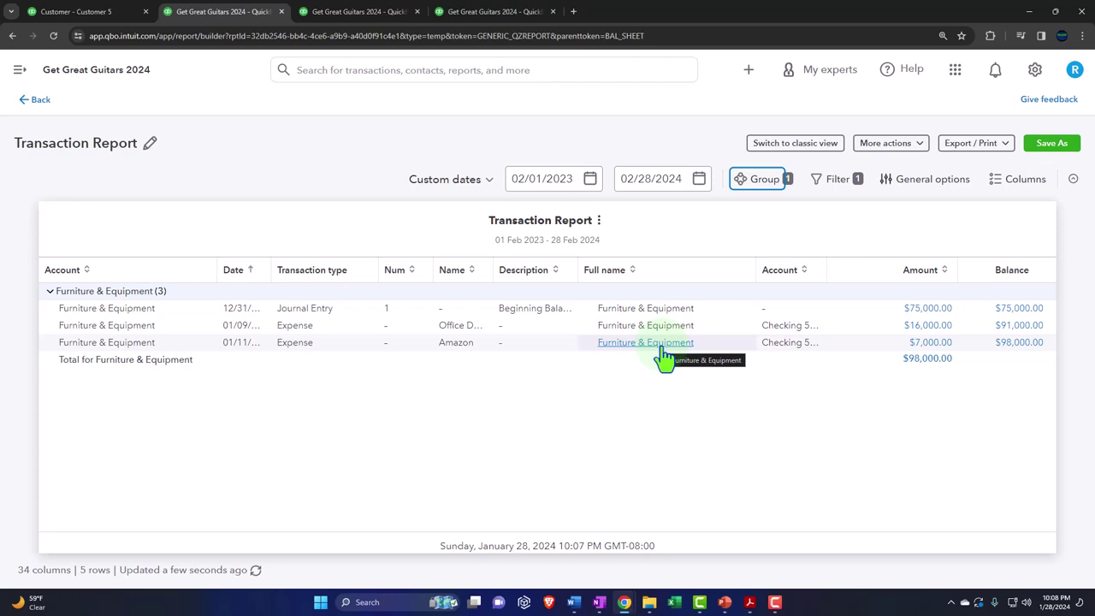
{"action": "left_click", "coordinate": [36, 101]}
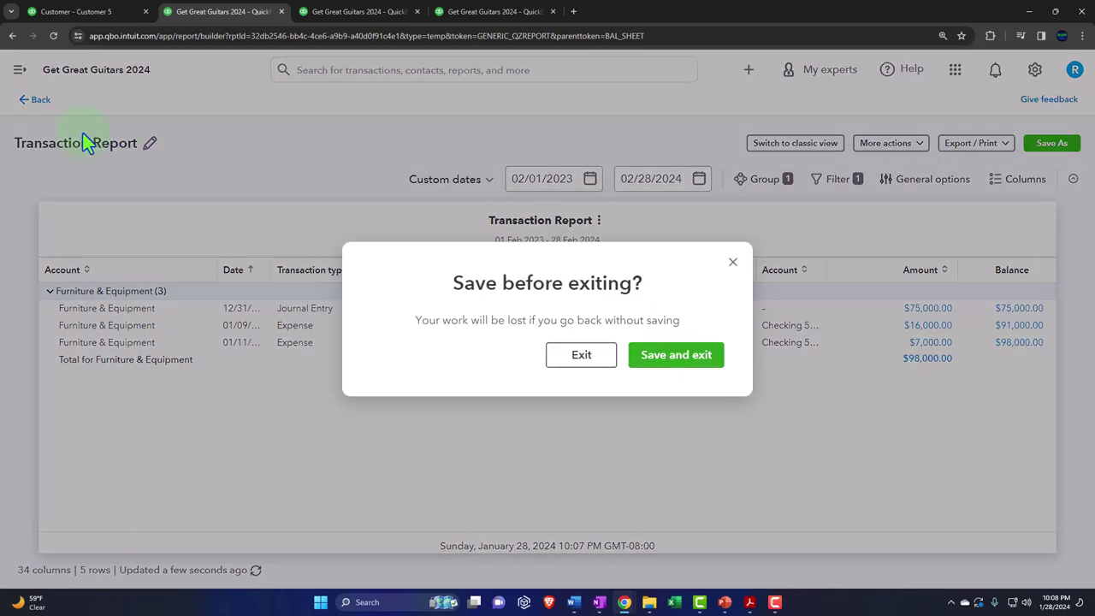
{"action": "left_click", "coordinate": [569, 356]}
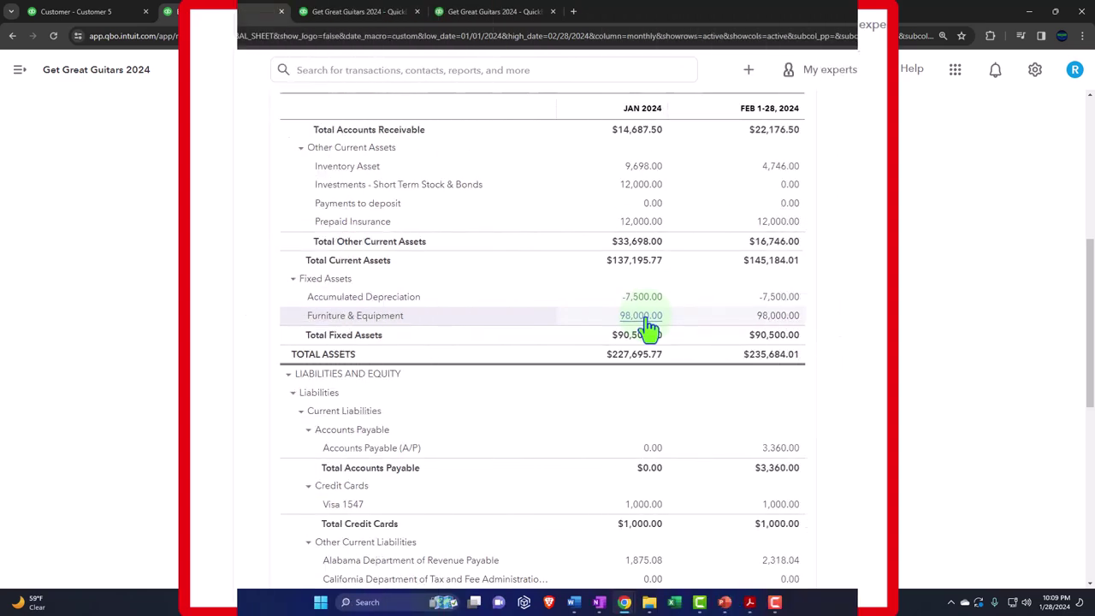
{"action": "left_click", "coordinate": [750, 603]}
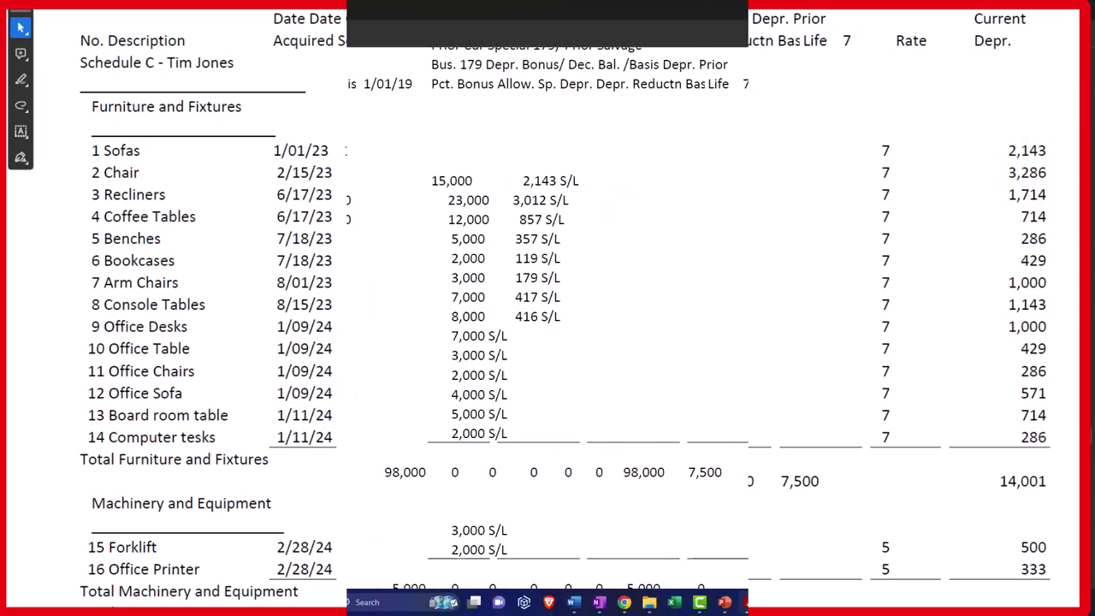
{"action": "left_click", "coordinate": [1027, 10]}
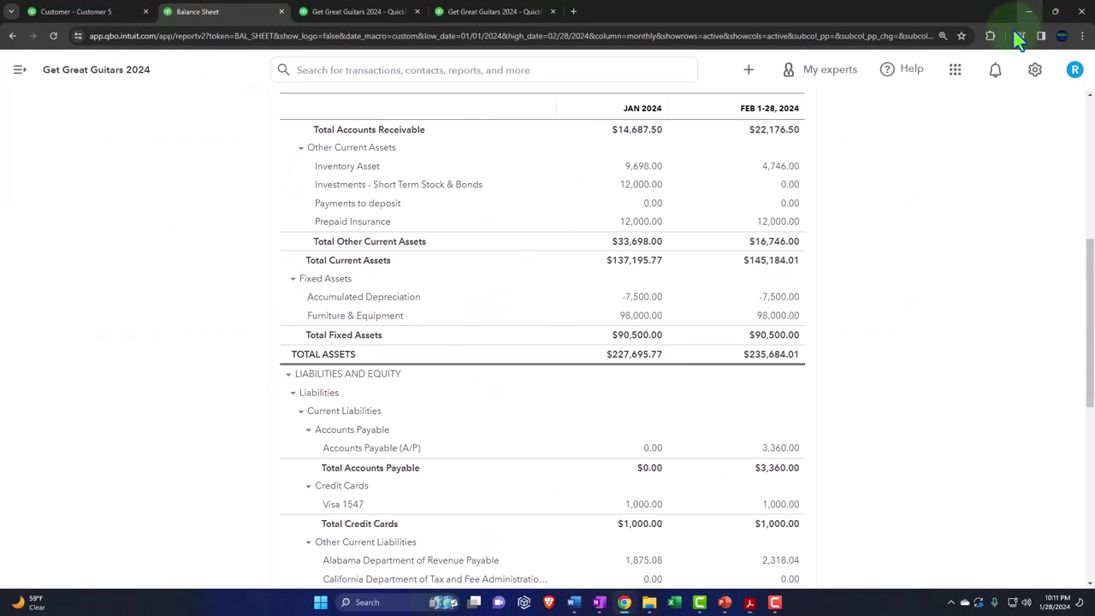
Bring up the + New menu of transaction types
{"action": "left_click", "coordinate": [654, 306]}
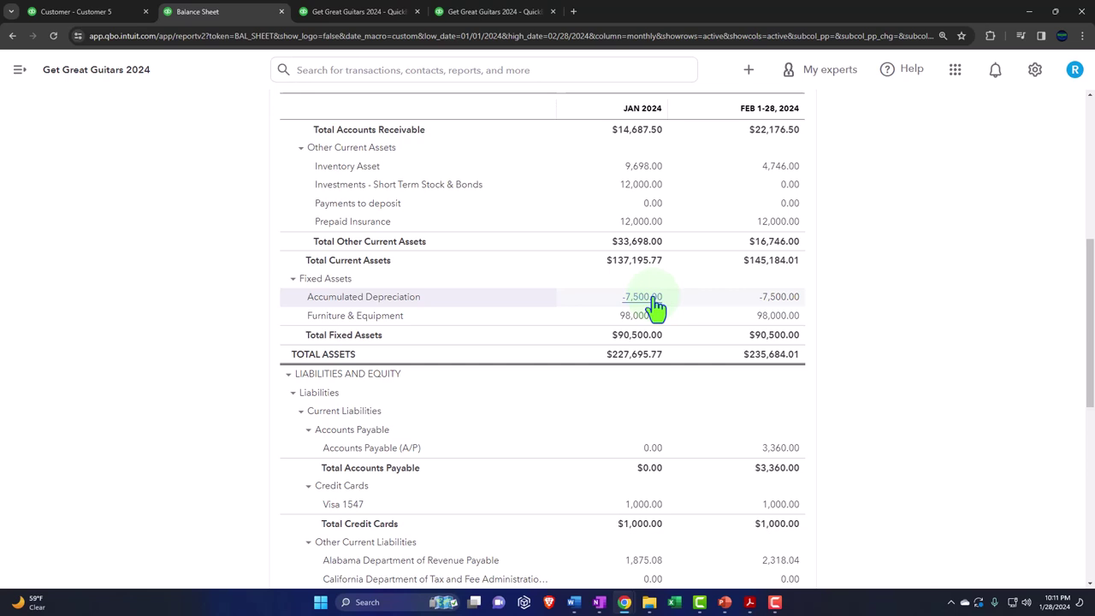
{"action": "left_click", "coordinate": [750, 71]}
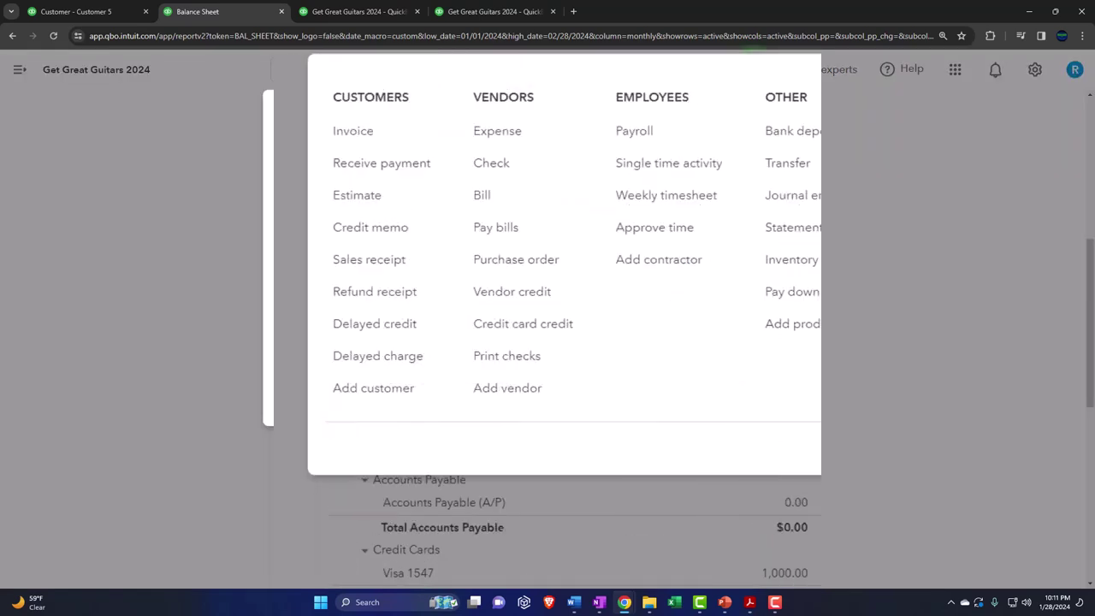
{"action": "key", "text": "ctrl+plus"}
{"action": "key", "text": "ctrl+plus"}
{"action": "key", "text": "ctrl+plus"}
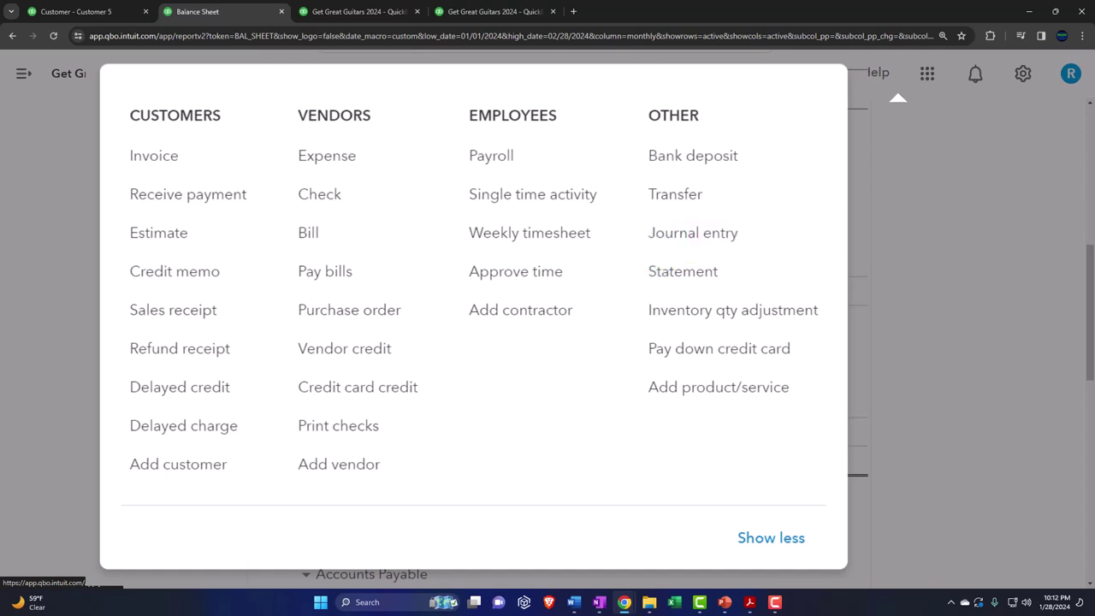
{"action": "left_click", "coordinate": [992, 198]}
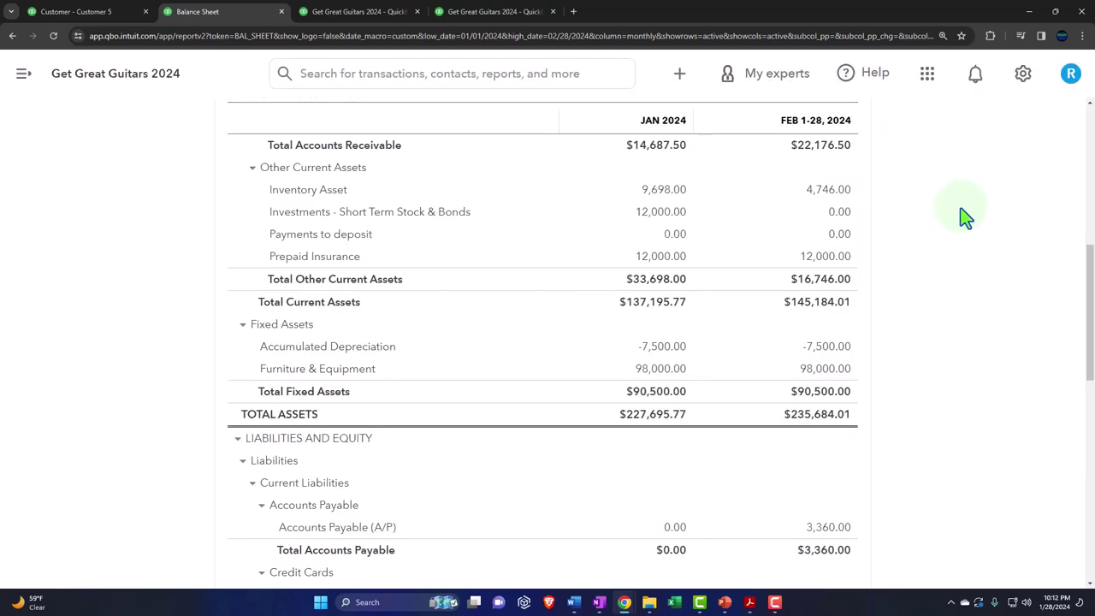
In the first browser tab, go to Transactions > Chart of accounts
{"action": "left_click", "coordinate": [113, 12]}
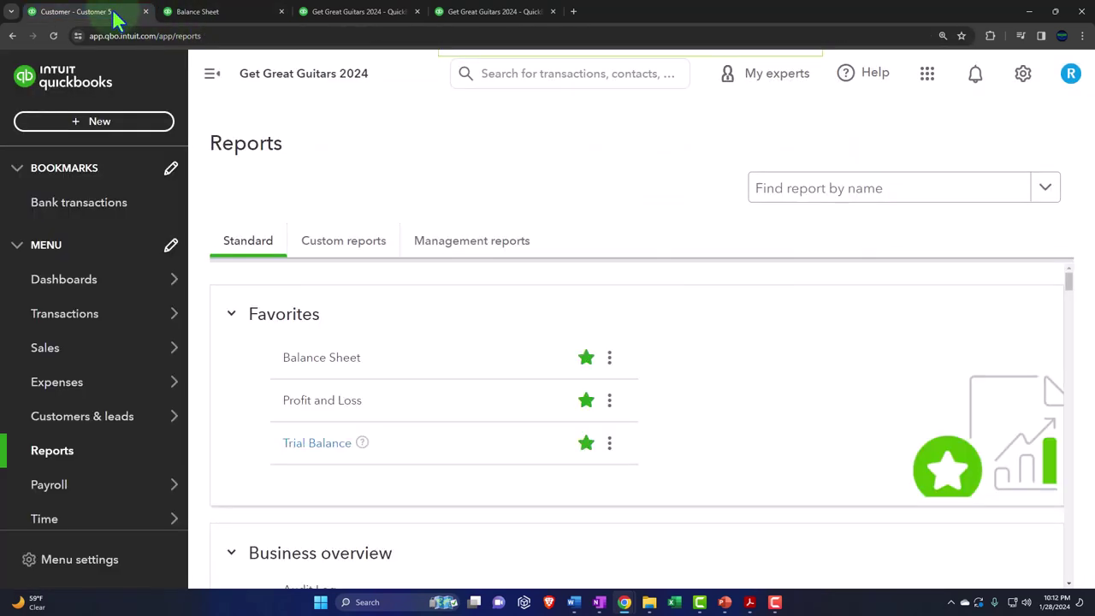
{"action": "mouse_move", "coordinate": [90, 318]}
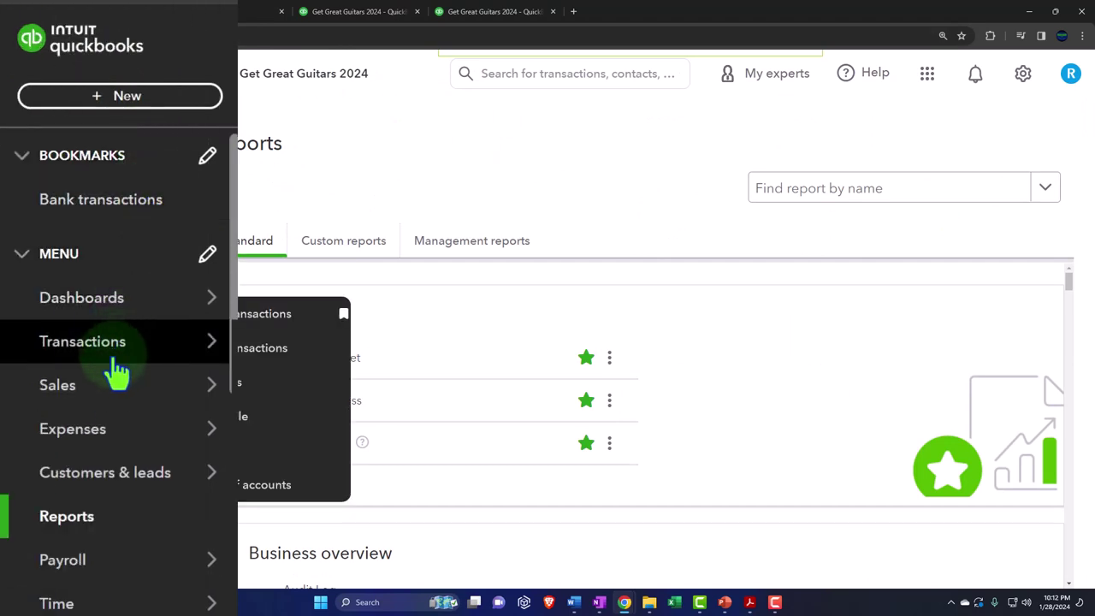
{"action": "mouse_move", "coordinate": [109, 394]}
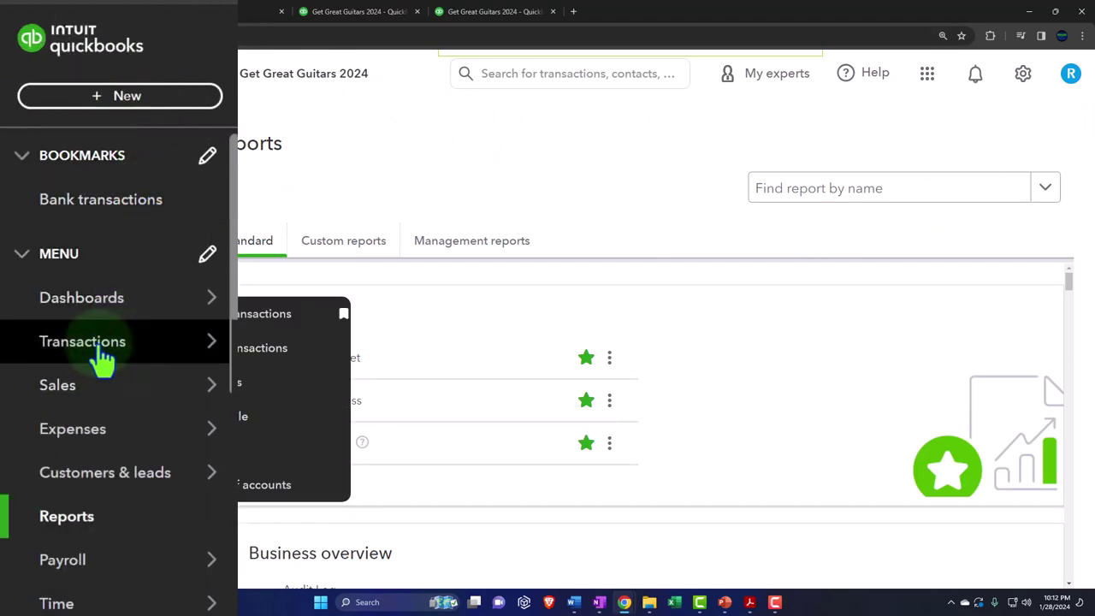
{"action": "left_click", "coordinate": [98, 355]}
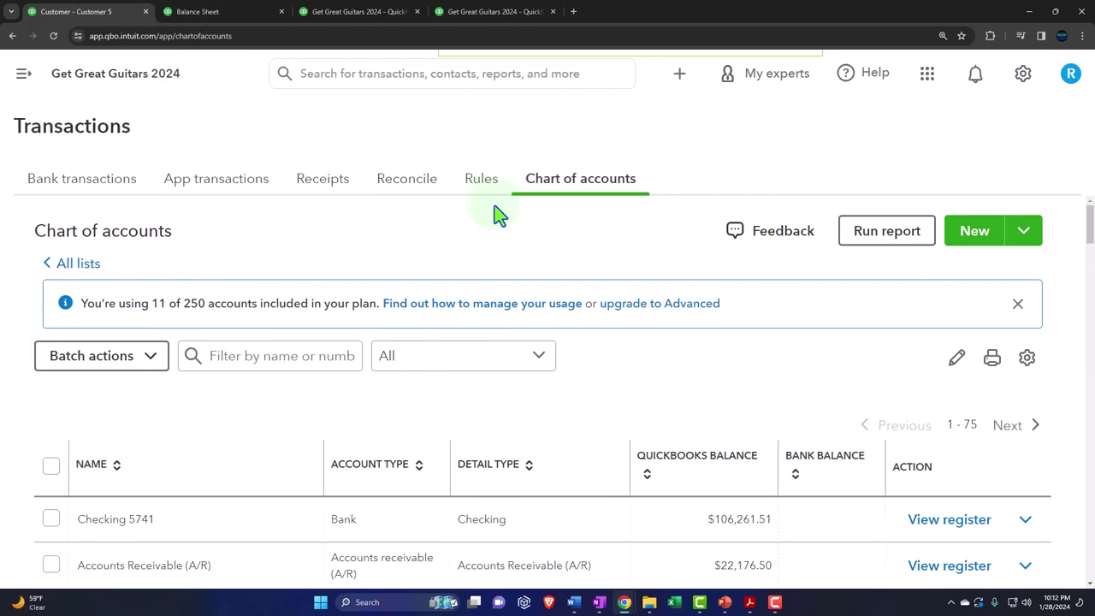
{"action": "left_click", "coordinate": [545, 190]}
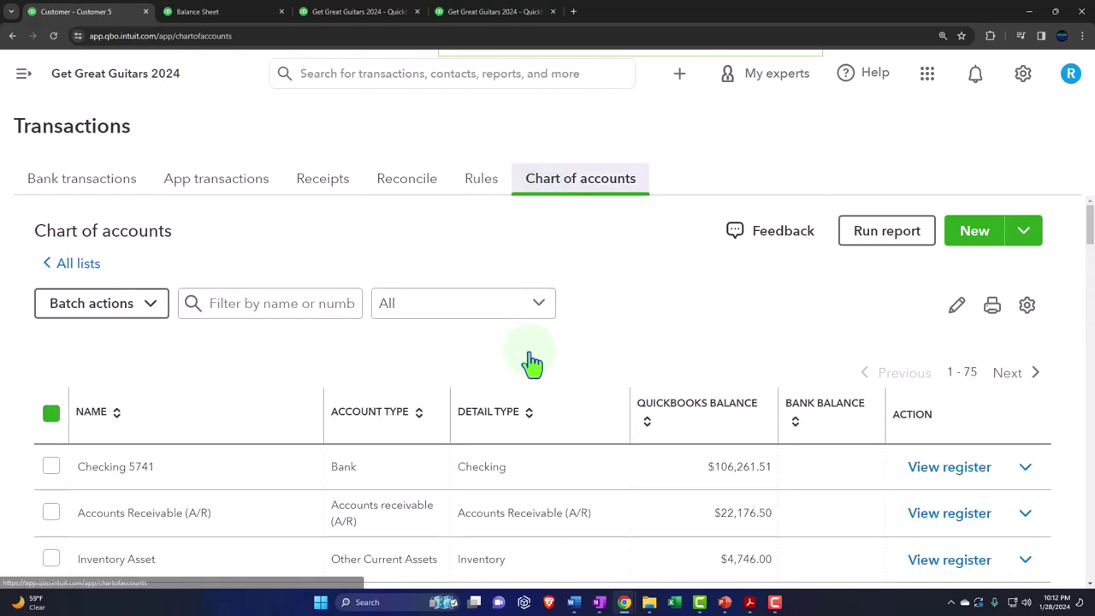
{"action": "key", "text": "ctrl+minus"}
{"action": "scroll", "coordinate": [516, 352], "scroll_direction": "down", "scroll_amount": 2}
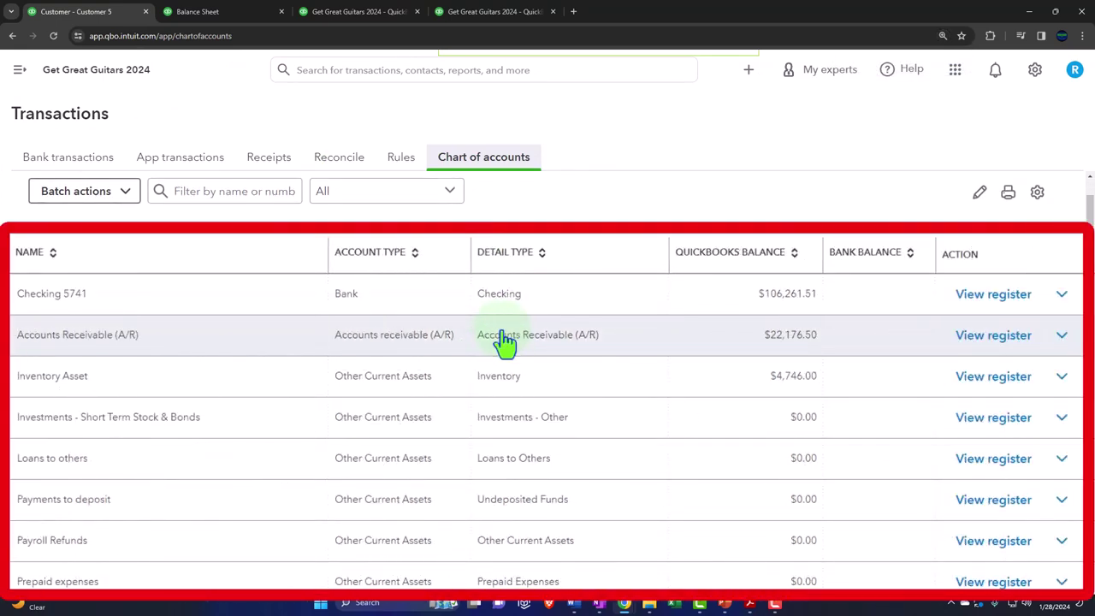
{"action": "scroll", "coordinate": [505, 341], "scroll_direction": "down", "scroll_amount": 2}
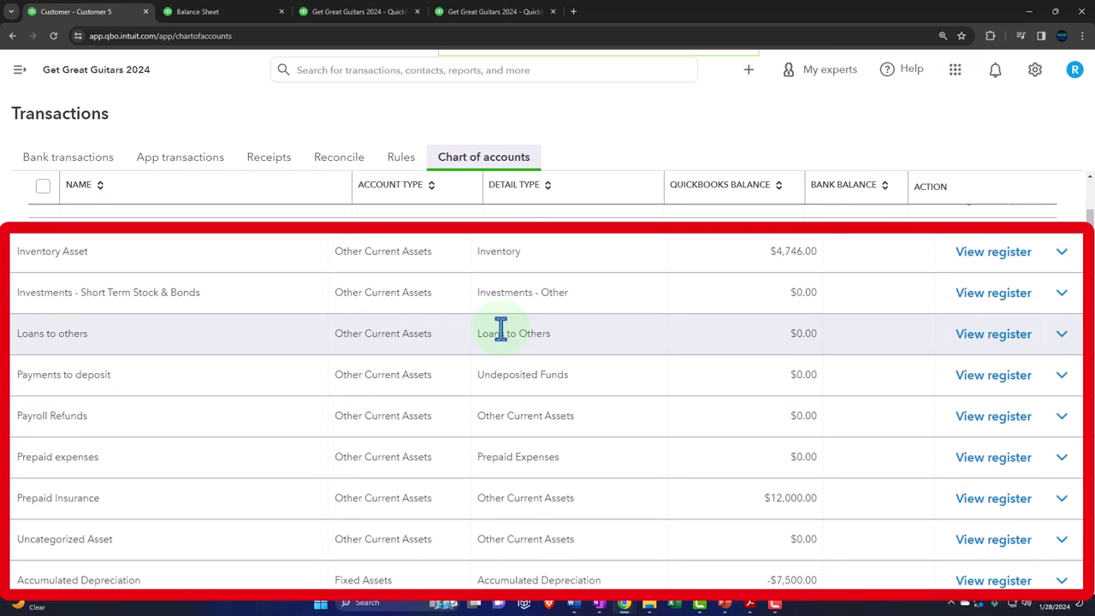
{"action": "scroll", "coordinate": [501, 333], "scroll_direction": "down", "scroll_amount": 8}
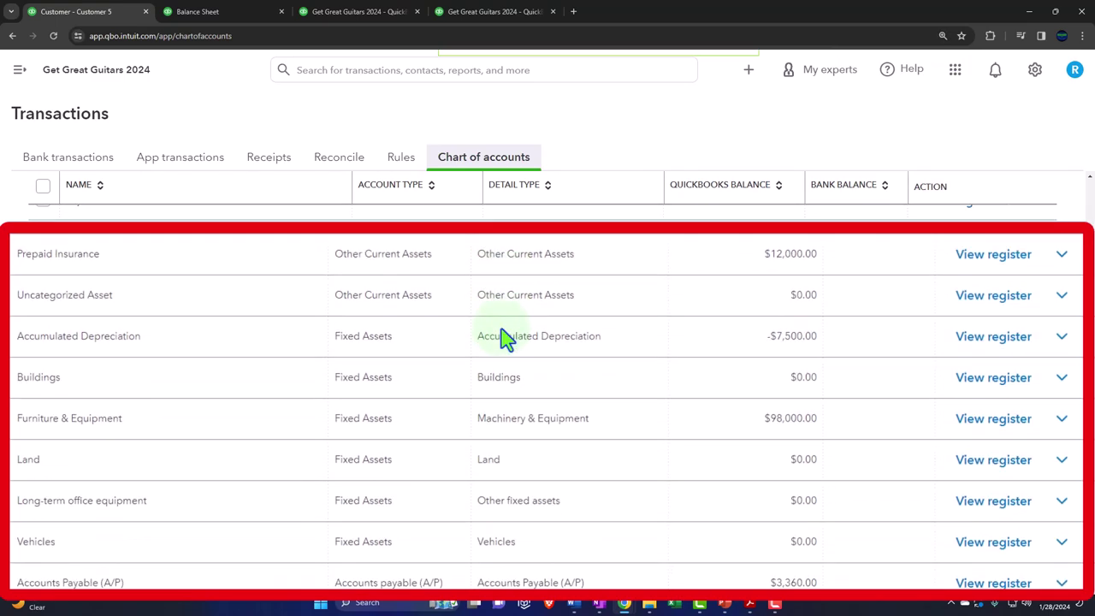
{"action": "scroll", "coordinate": [505, 338], "scroll_direction": "down", "scroll_amount": 5}
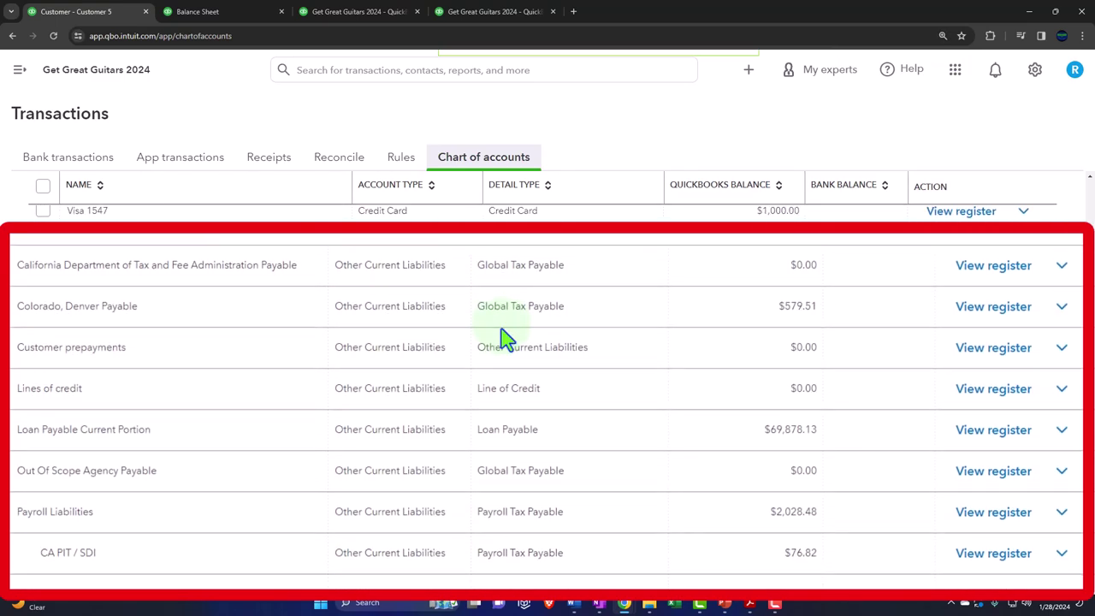
{"action": "scroll", "coordinate": [505, 338], "scroll_direction": "down", "scroll_amount": 1}
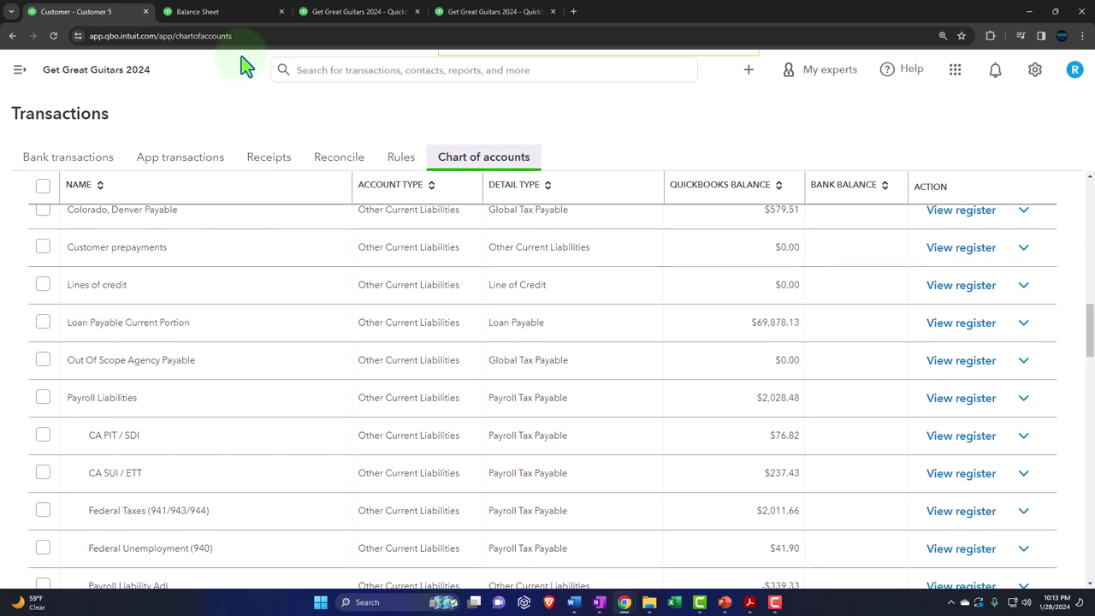
{"action": "left_click", "coordinate": [224, 11]}
{"action": "scroll", "coordinate": [219, 298], "scroll_direction": "down", "scroll_amount": 3}
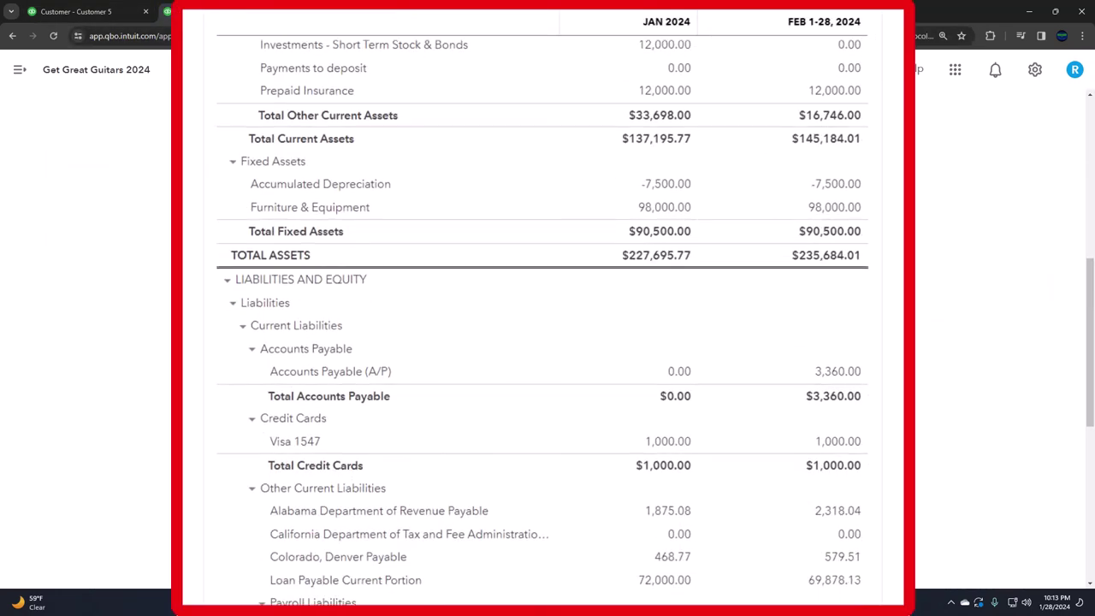
{"action": "scroll", "coordinate": [542, 308], "scroll_direction": "up", "scroll_amount": 1}
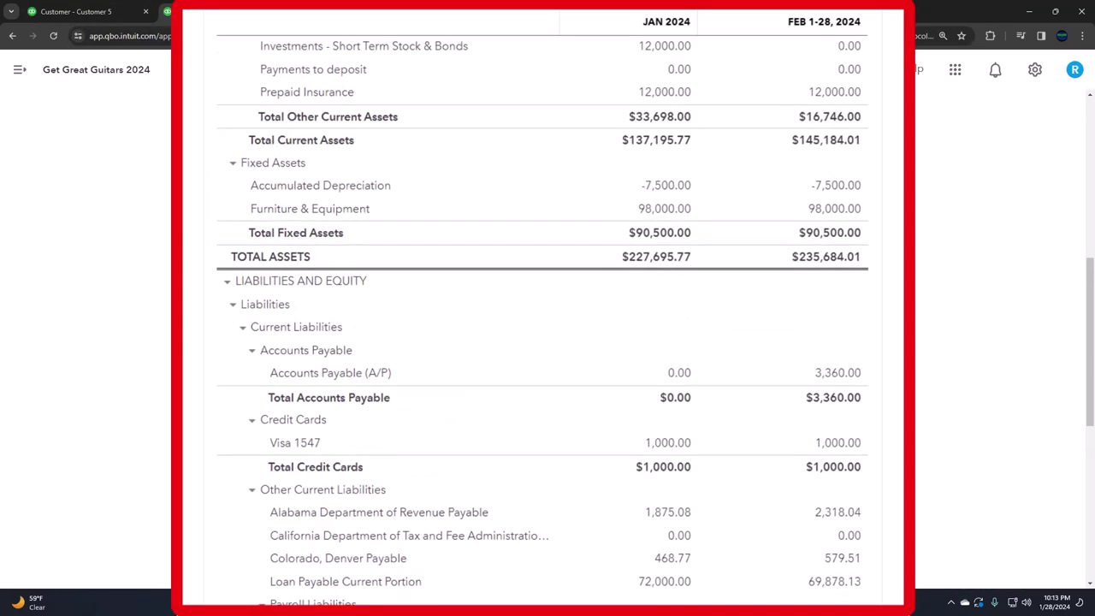
{"action": "scroll", "coordinate": [543, 308], "scroll_direction": "down", "scroll_amount": 3}
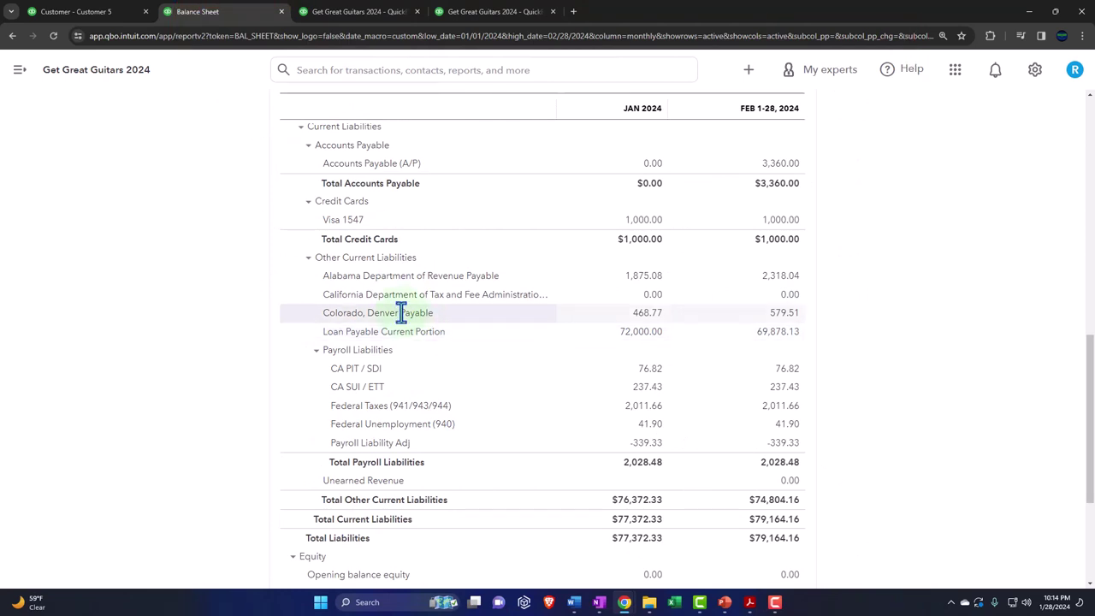
{"action": "left_click", "coordinate": [90, 12]}
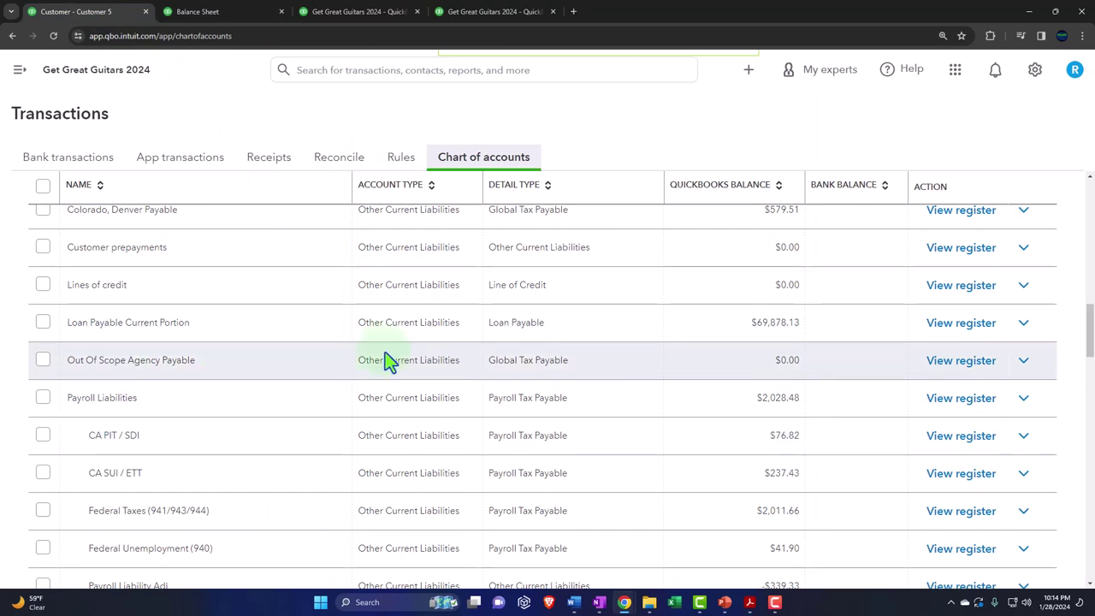
Start a new account with New at the top of the Chart of accounts
{"action": "scroll", "coordinate": [389, 359], "scroll_direction": "up", "scroll_amount": 15}
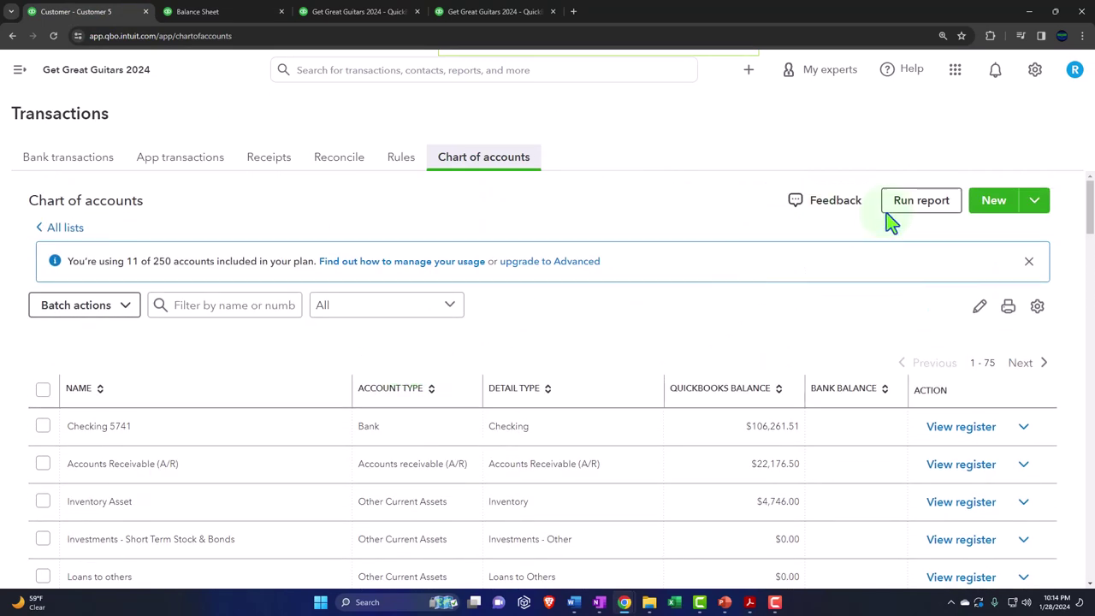
{"action": "left_click", "coordinate": [980, 209]}
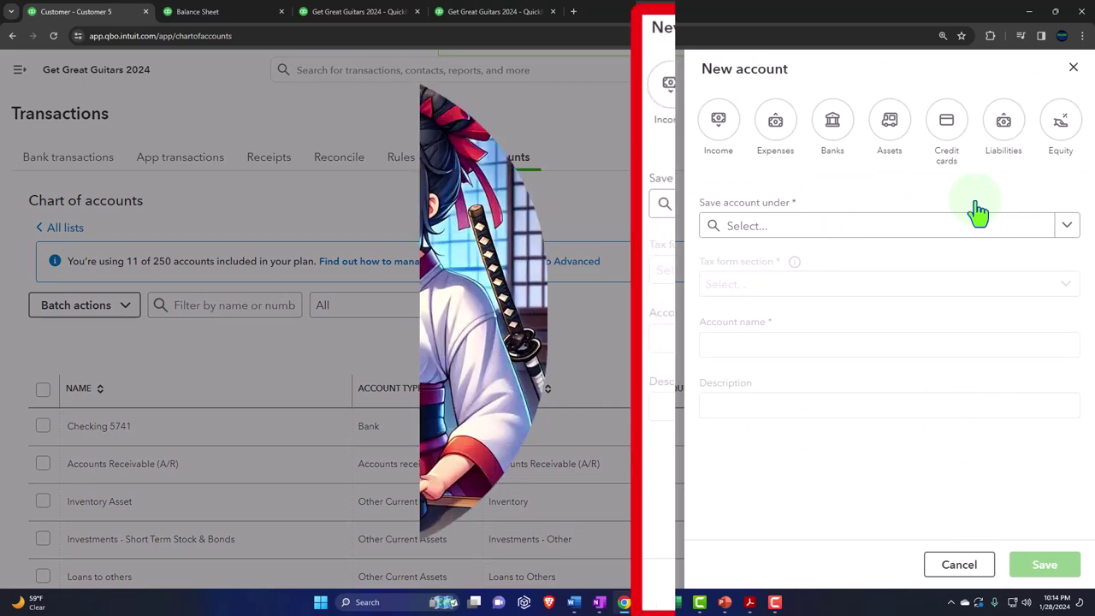
Make the new account a Liabilities account under Other Current Liabilities, tax form section Loan Payable
{"action": "left_click", "coordinate": [991, 94]}
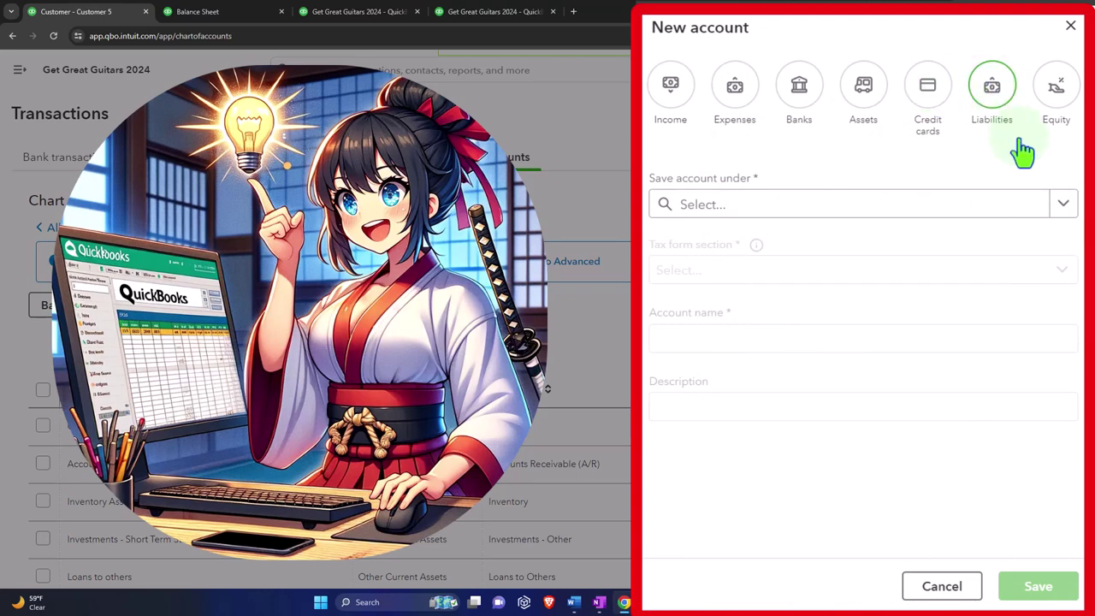
{"action": "left_click", "coordinate": [1059, 208]}
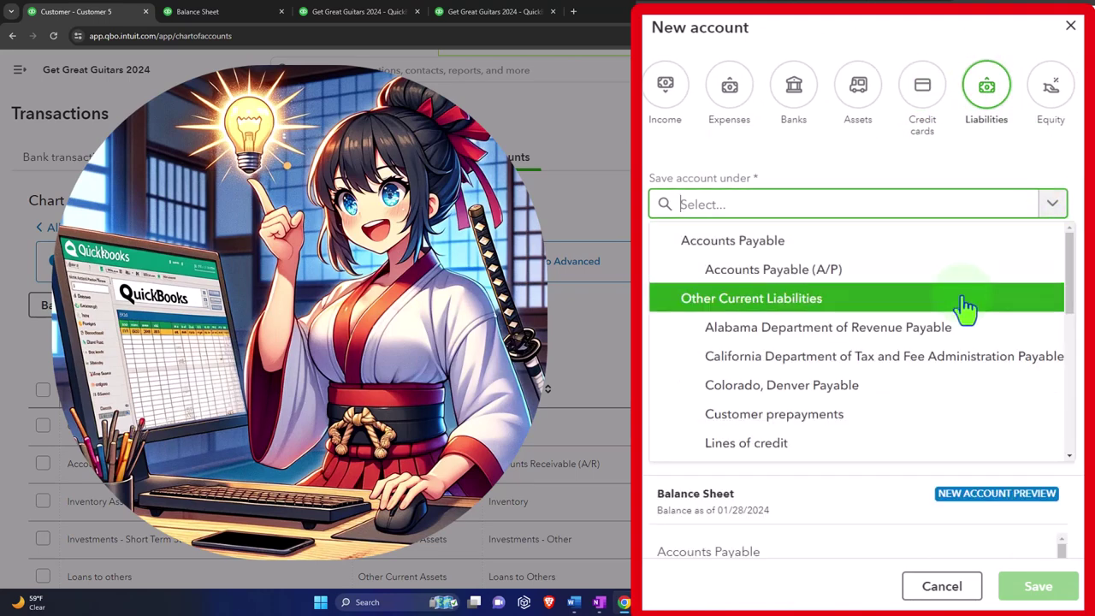
{"action": "scroll", "coordinate": [965, 310], "scroll_direction": "down", "scroll_amount": 5}
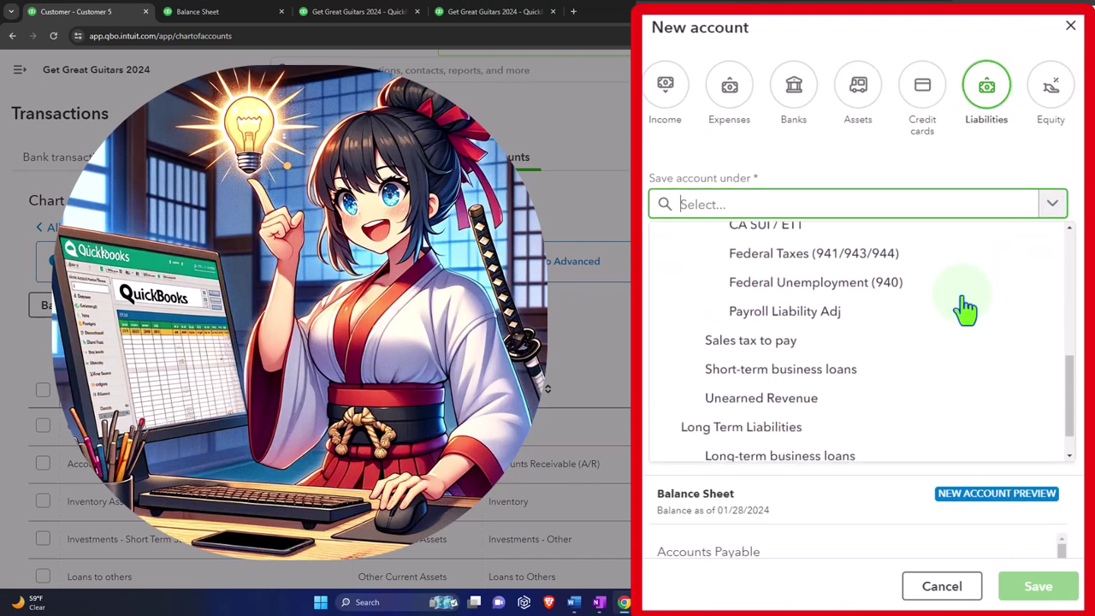
{"action": "scroll", "coordinate": [959, 311], "scroll_direction": "down", "scroll_amount": 1}
{"action": "scroll", "coordinate": [932, 337], "scroll_direction": "up", "scroll_amount": 5}
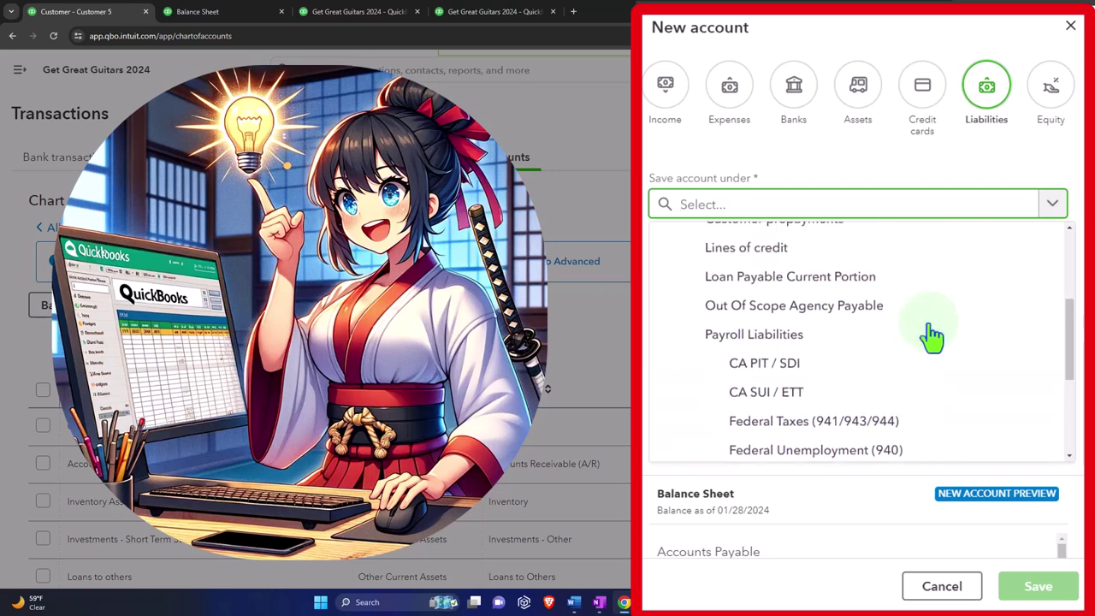
{"action": "scroll", "coordinate": [932, 337], "scroll_direction": "up", "scroll_amount": 4}
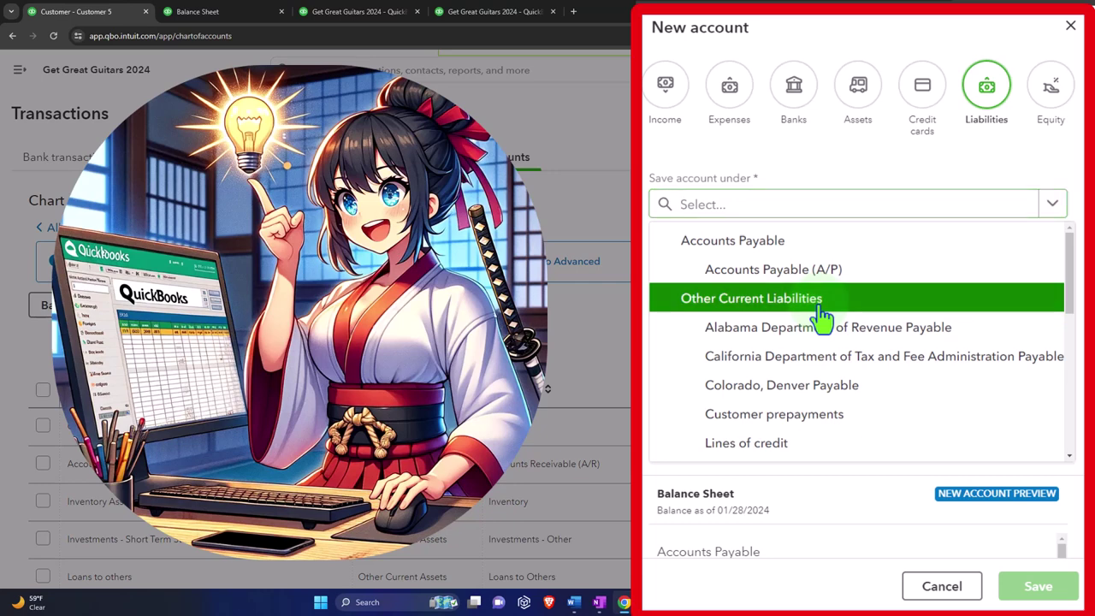
{"action": "left_click", "coordinate": [820, 315]}
{"action": "left_click", "coordinate": [772, 272]}
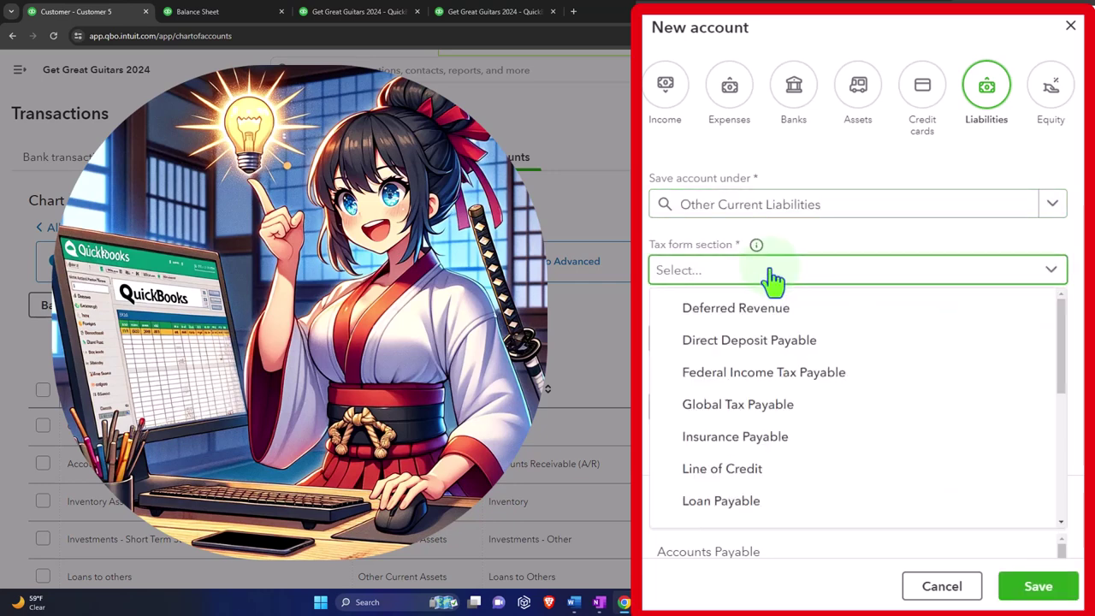
{"action": "left_click", "coordinate": [839, 503]}
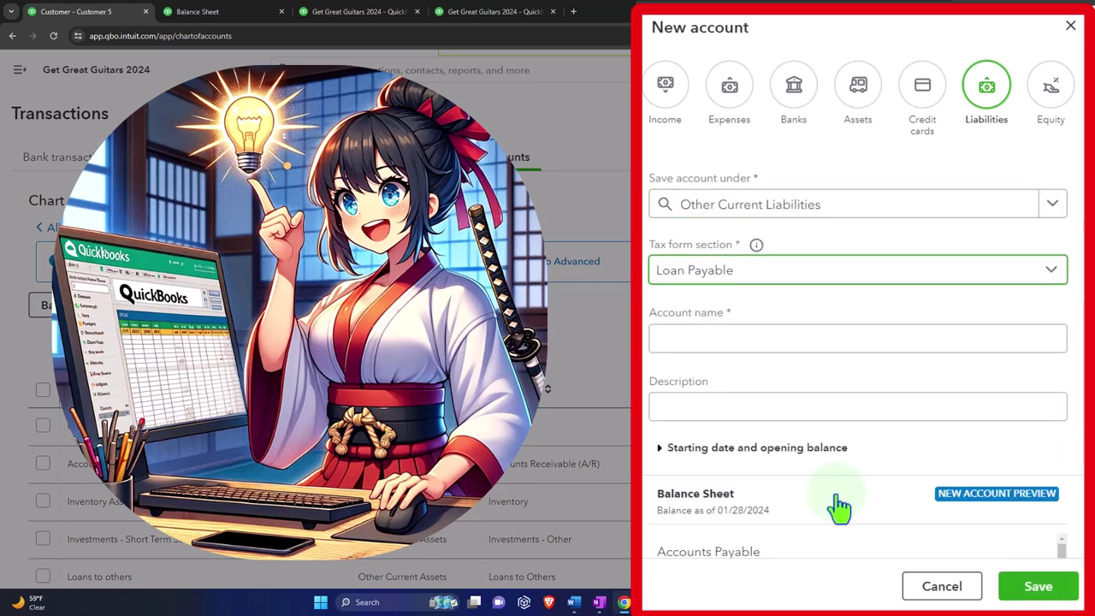
{"action": "left_click", "coordinate": [724, 338]}
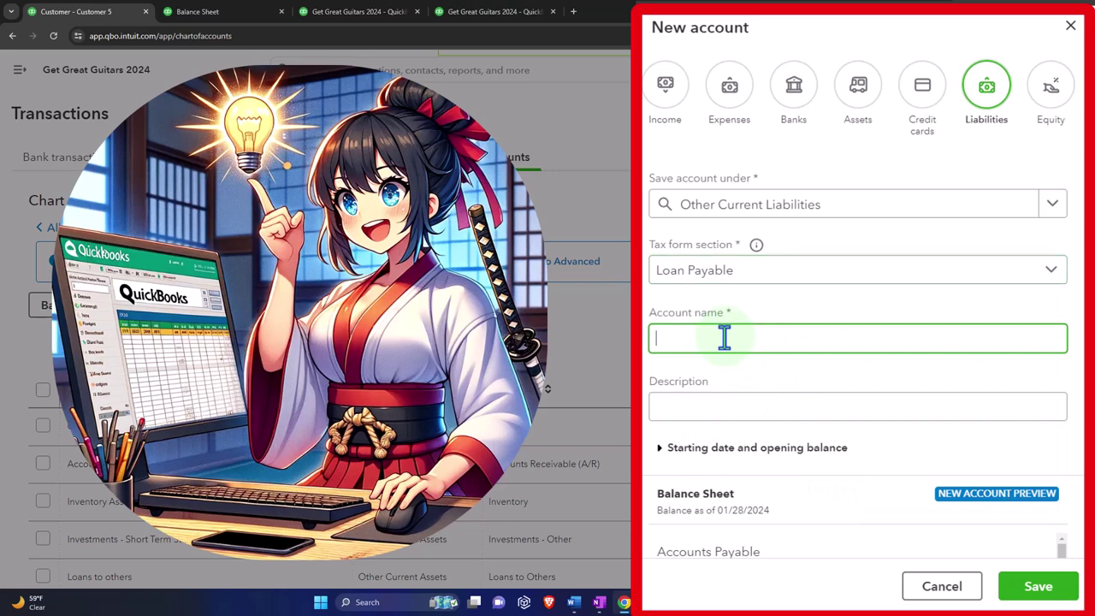
Name the account 'B of A Loan 5574' and review the balance sheet preview
{"action": "type", "text": "B of"}
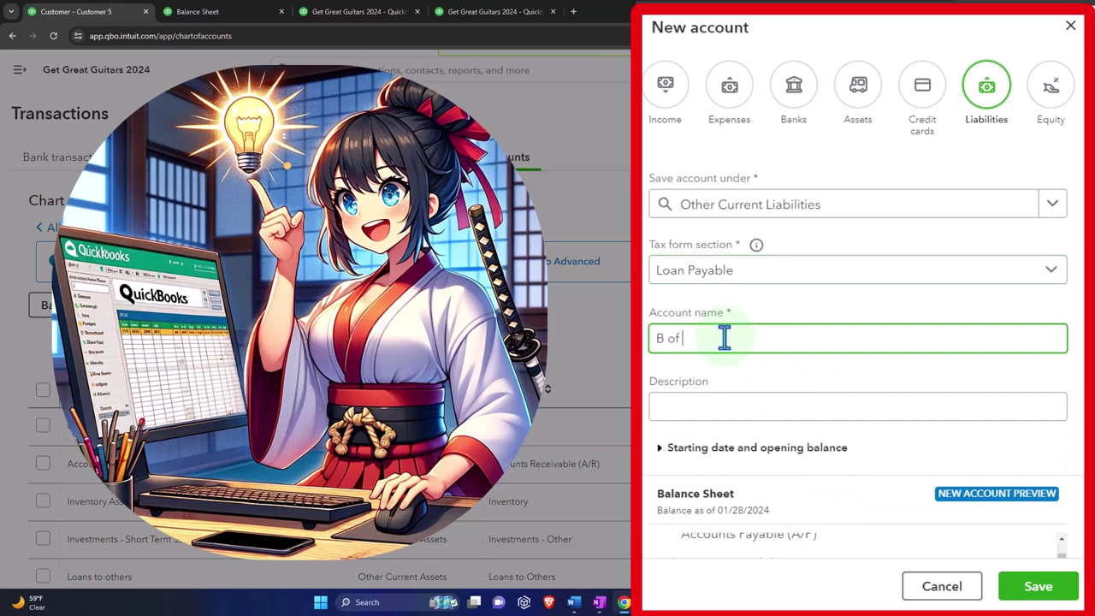
{"action": "type", "text": " A"}
{"action": "type", "text": " Los"}
{"action": "key", "text": "BackSpace"}
{"action": "key", "text": "BackSpace"}
{"action": "type", "text": "oan 5574"}
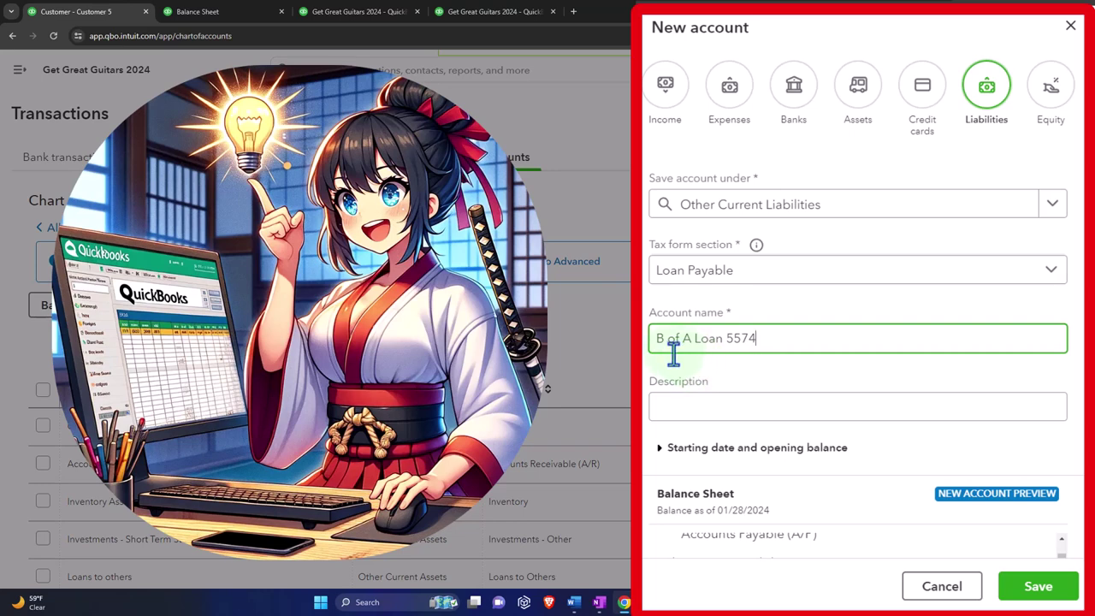
{"action": "scroll", "coordinate": [680, 370], "scroll_direction": "down", "scroll_amount": 2}
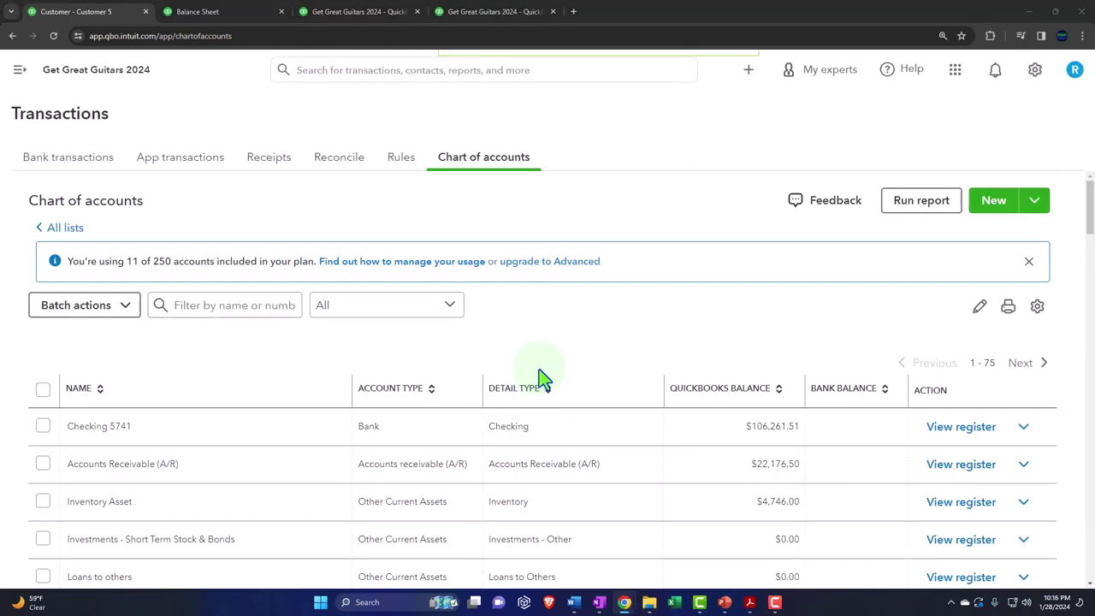
{"action": "scroll", "coordinate": [176, 403], "scroll_direction": "down", "scroll_amount": 2}
{"action": "scroll", "coordinate": [177, 404], "scroll_direction": "down", "scroll_amount": 6}
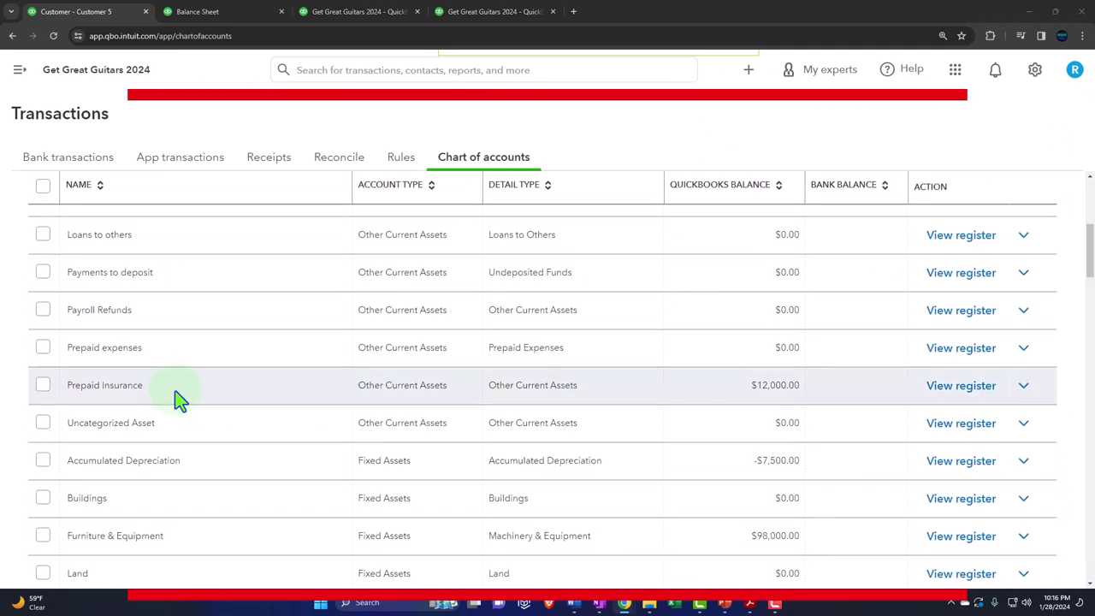
{"action": "scroll", "coordinate": [175, 391], "scroll_direction": "down", "scroll_amount": 1}
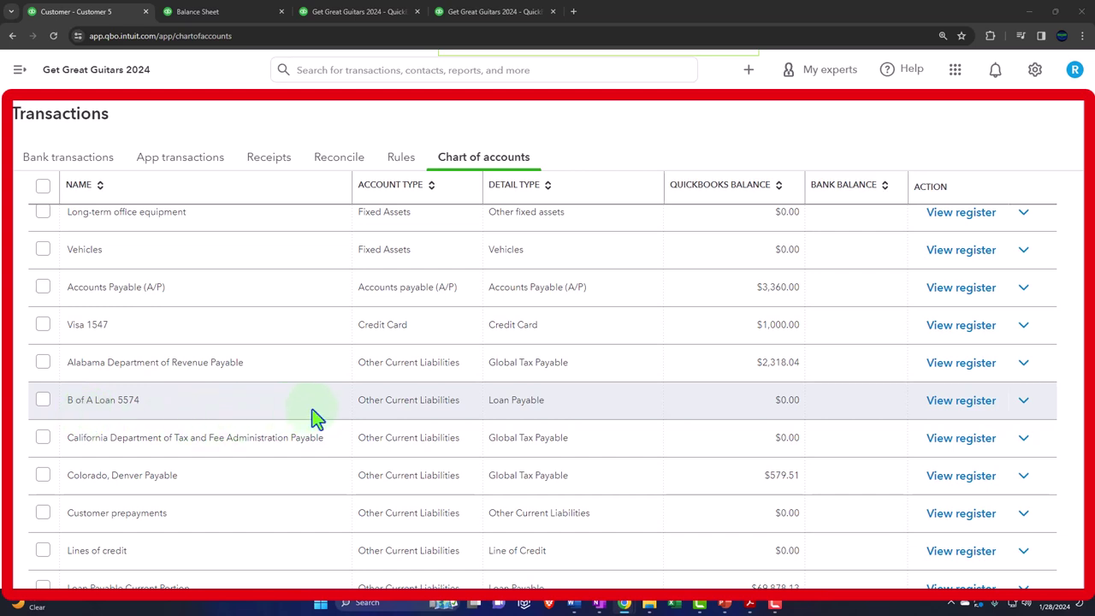
{"action": "scroll", "coordinate": [313, 416], "scroll_direction": "up", "scroll_amount": 1}
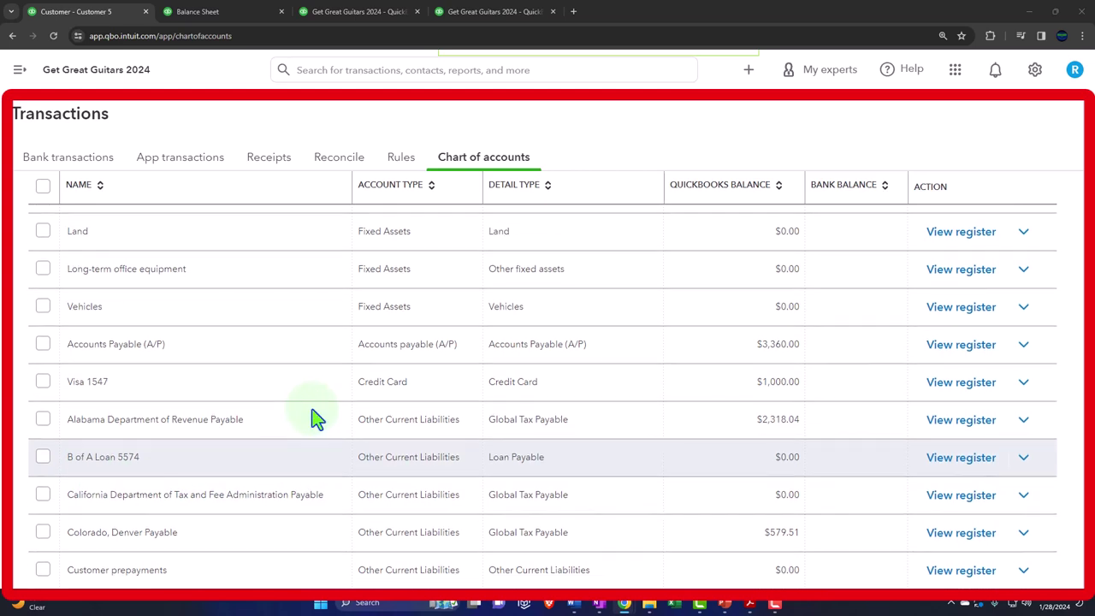
{"action": "scroll", "coordinate": [312, 416], "scroll_direction": "down", "scroll_amount": 3}
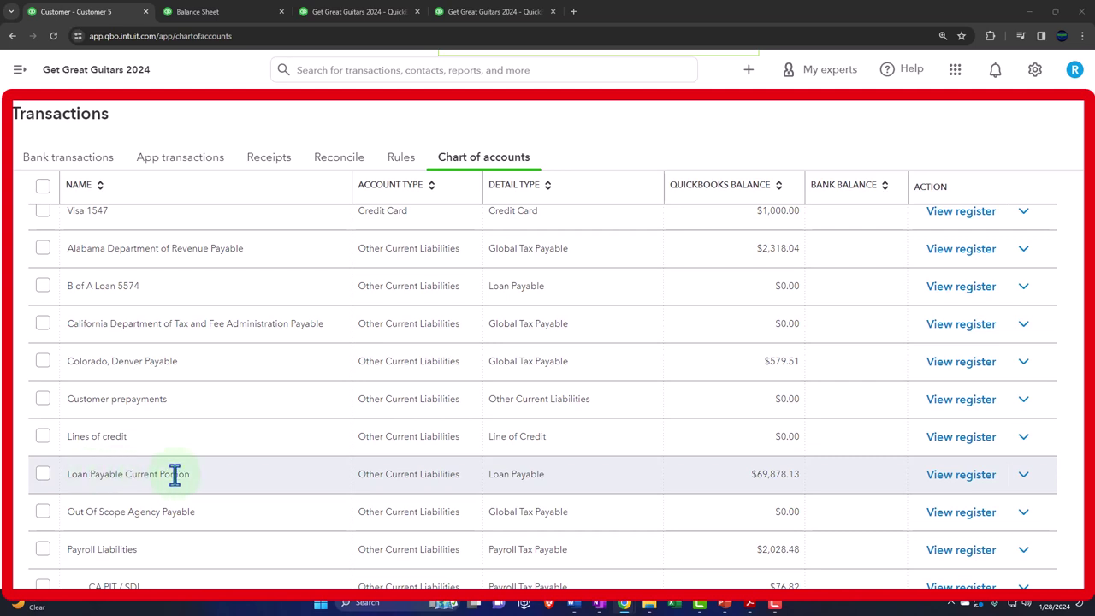
Rename Loan Payable Current Portion to 'Chase Loan 2294', keeping tax form section Loan Payable
{"action": "left_click", "coordinate": [1024, 475]}
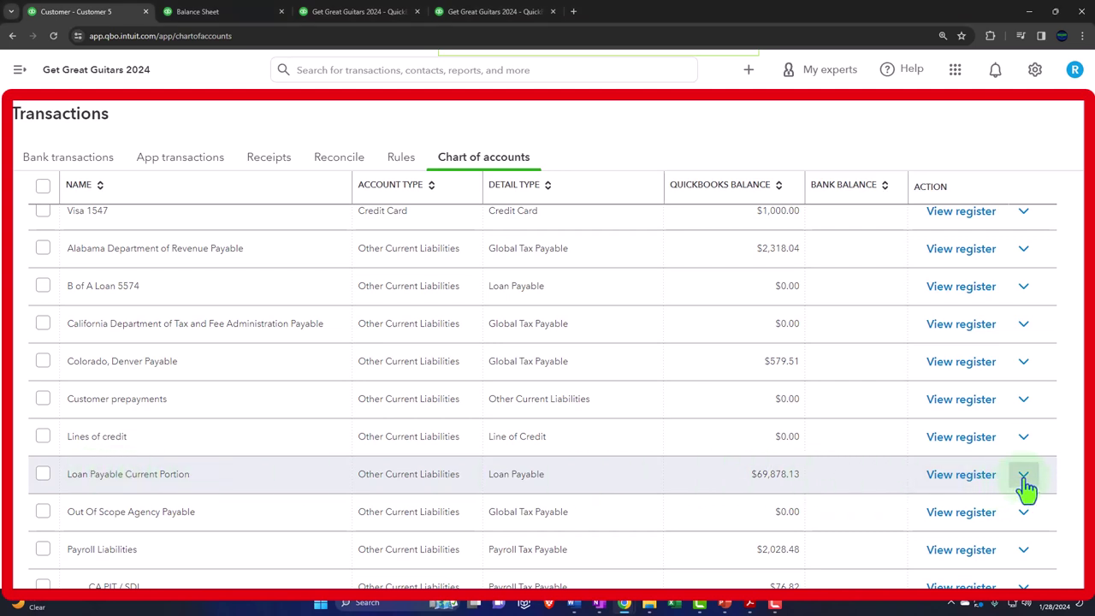
{"action": "left_click", "coordinate": [909, 519]}
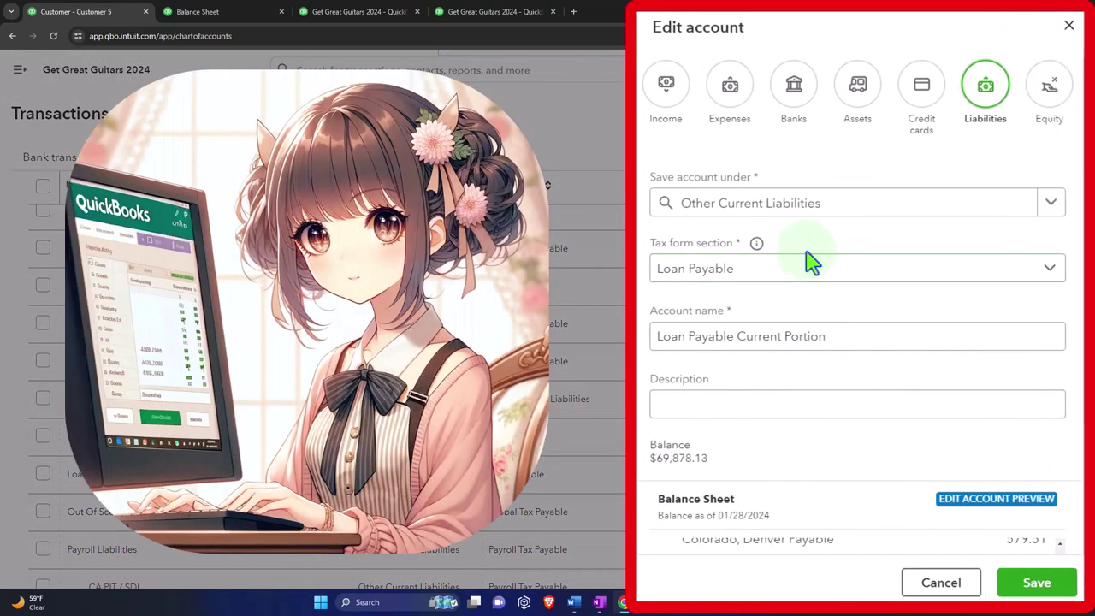
{"action": "left_click", "coordinate": [796, 272]}
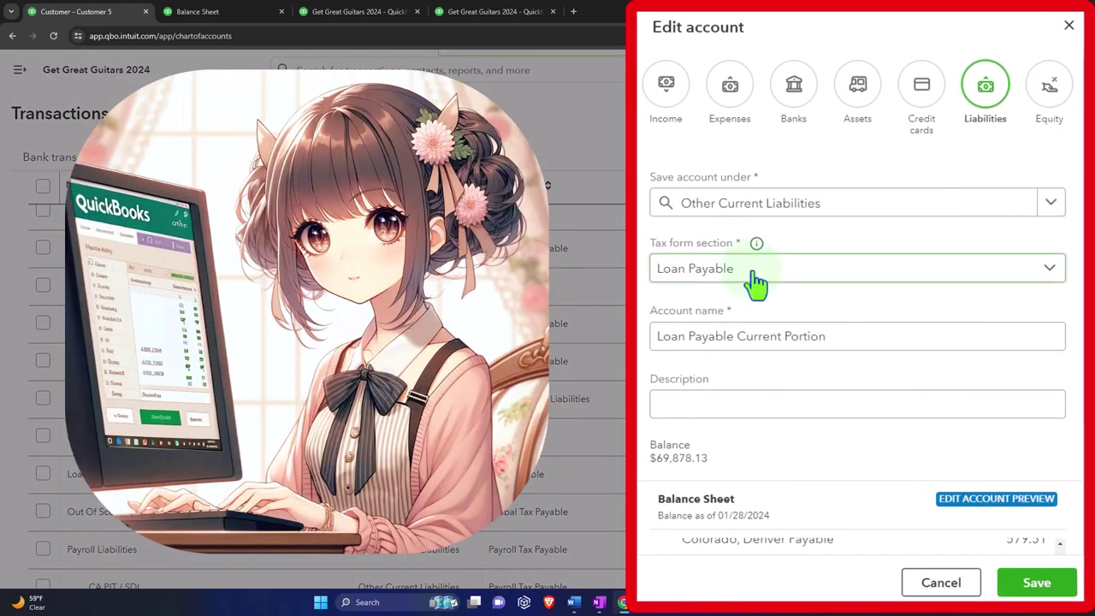
{"action": "left_click", "coordinate": [753, 282]}
{"action": "left_click", "coordinate": [748, 282]}
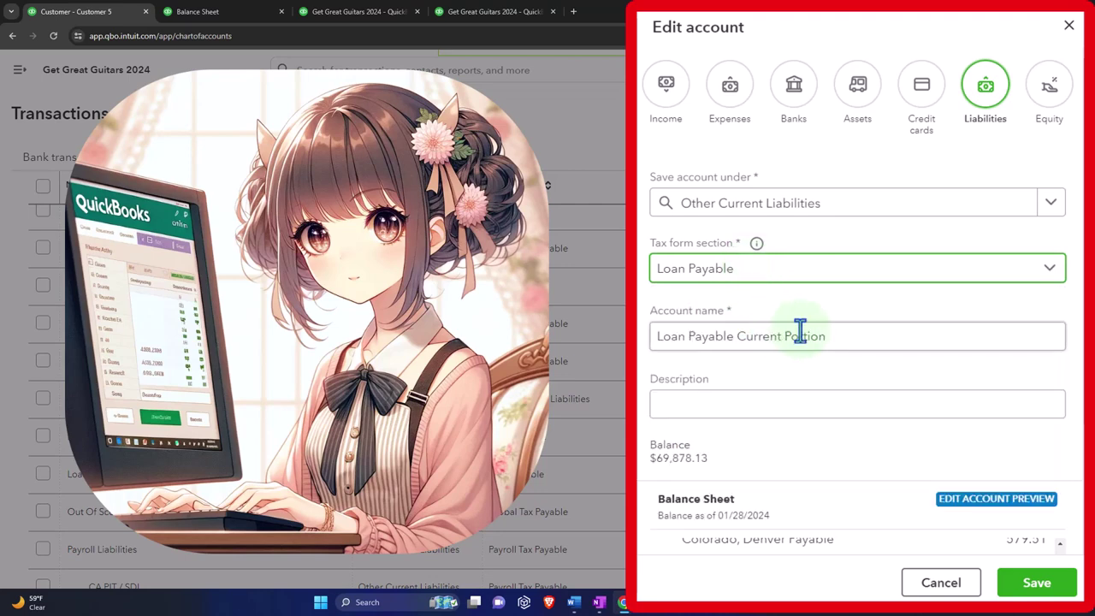
{"action": "left_click_drag", "start_coordinate": [845, 335], "coordinate": [612, 291]}
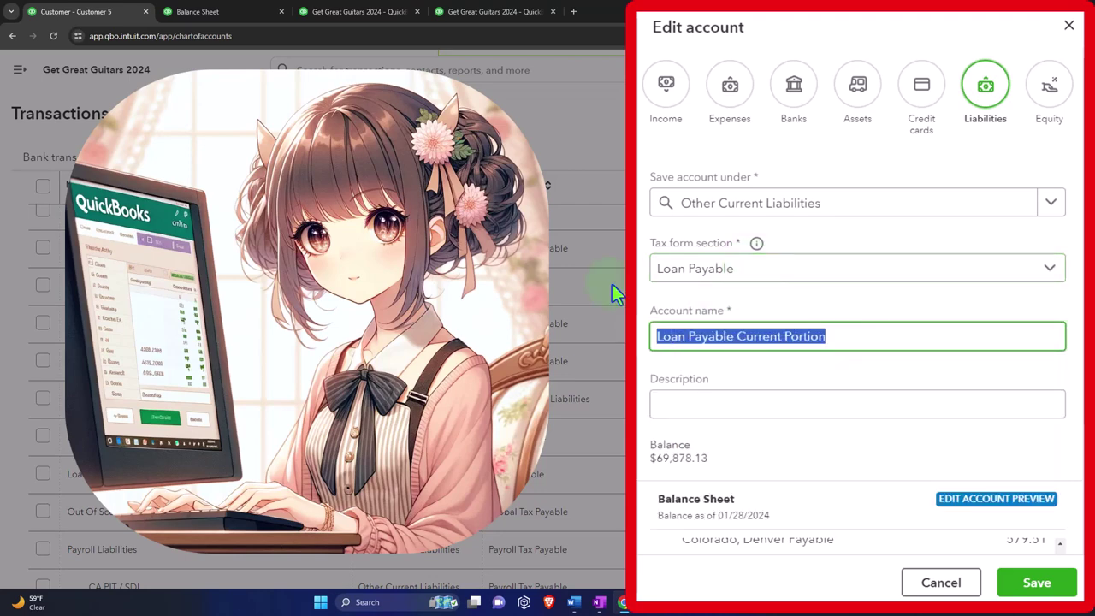
{"action": "key", "text": "BackSpace"}
{"action": "type", "text": "Cha"}
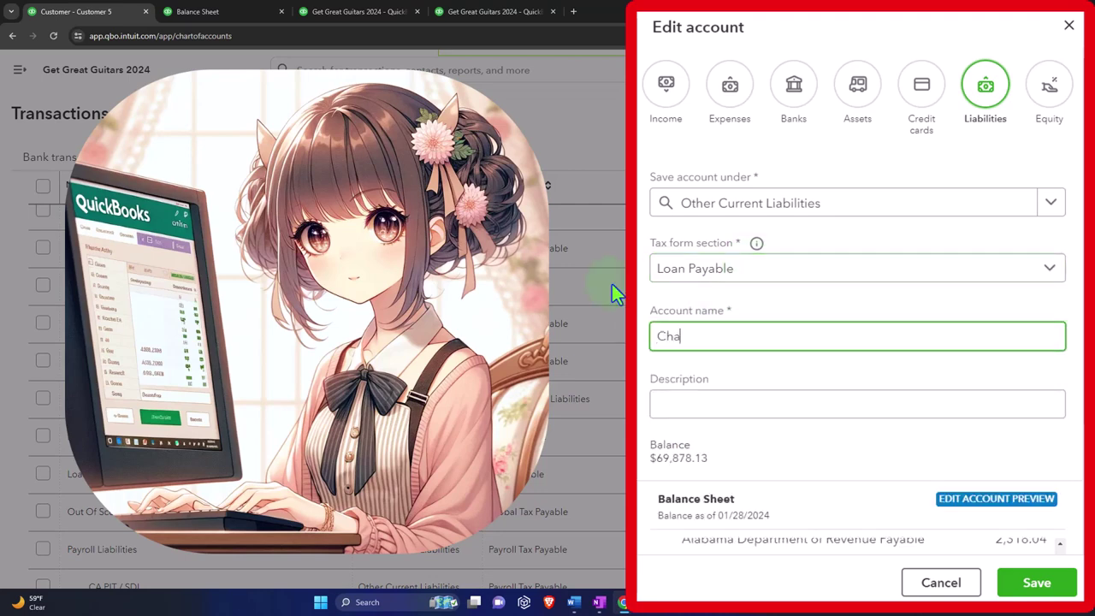
{"action": "type", "text": "se Loan 2294"}
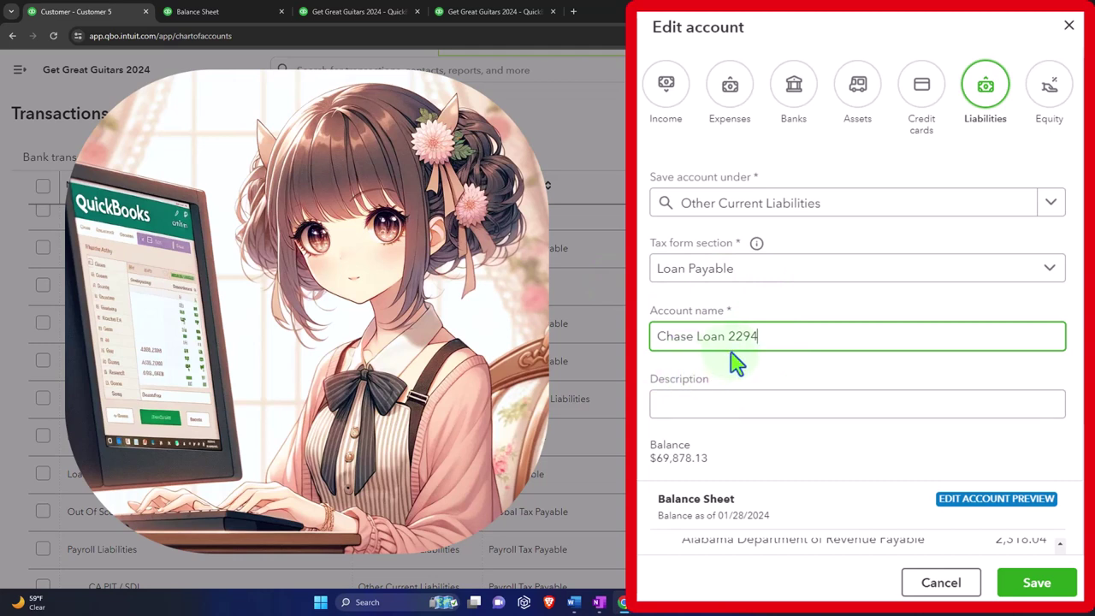
{"action": "left_click", "coordinate": [1036, 584]}
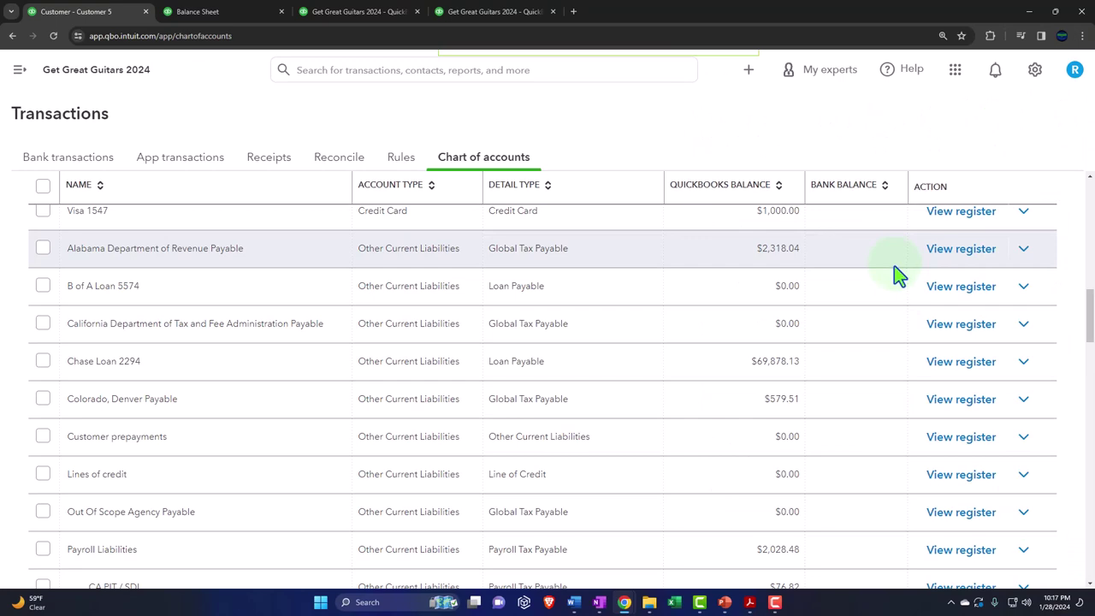
Start a new Liabilities account under Other Current Liabilities with tax form section Loan Payable
{"action": "scroll", "coordinate": [895, 266], "scroll_direction": "up", "scroll_amount": 10}
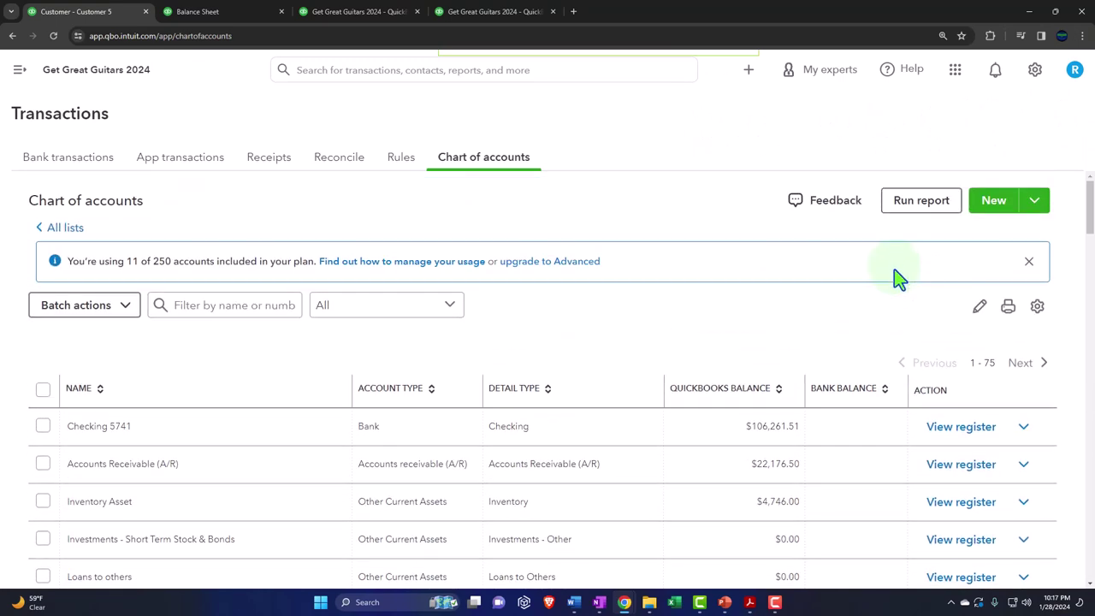
{"action": "left_click", "coordinate": [993, 202]}
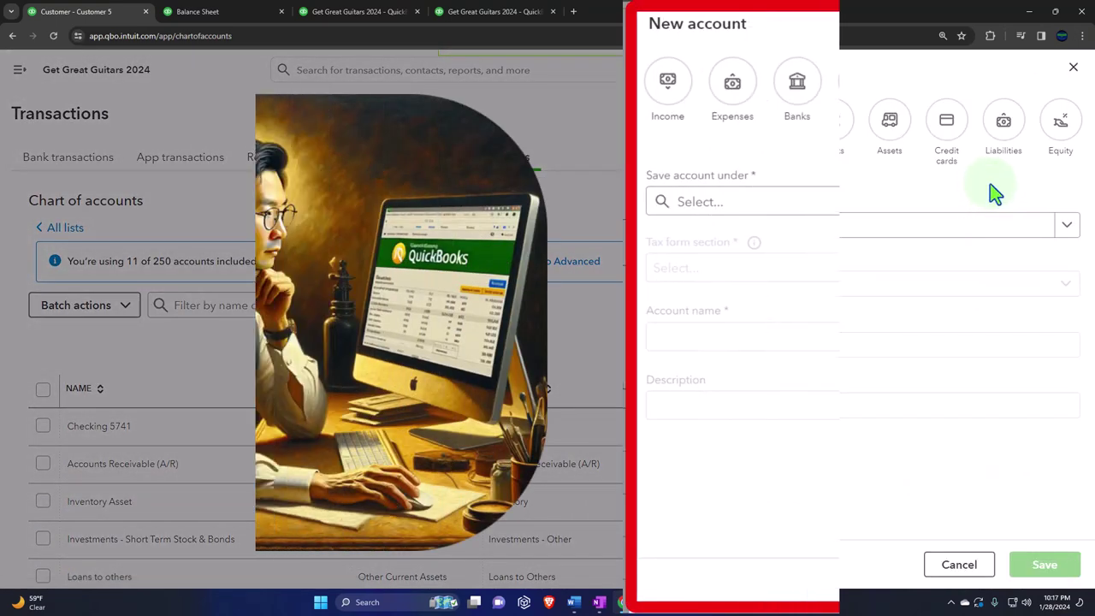
{"action": "left_click", "coordinate": [993, 85]}
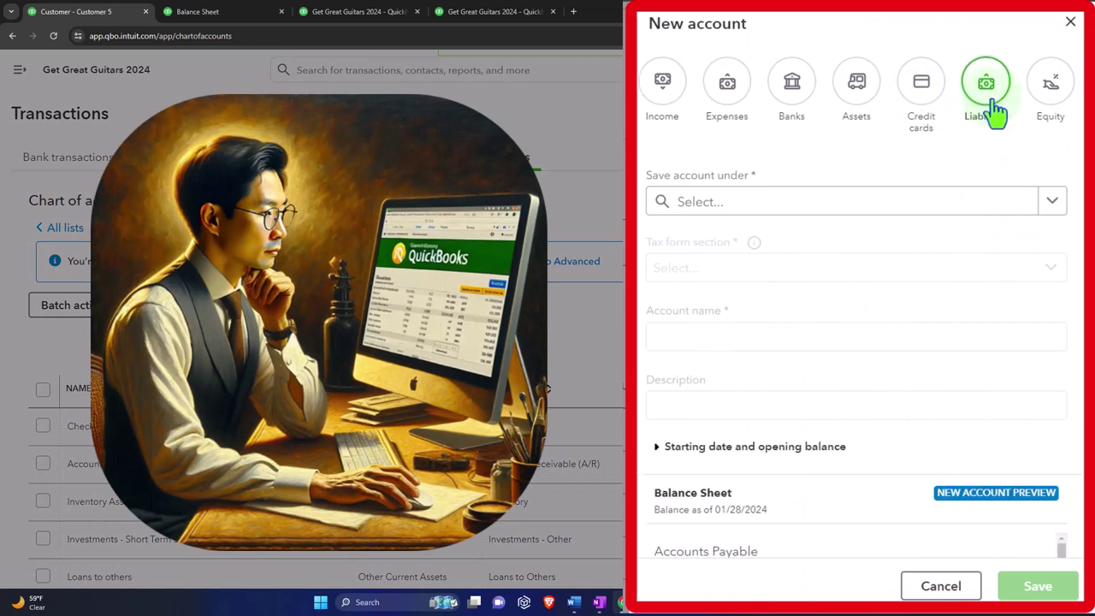
{"action": "left_click", "coordinate": [1047, 205]}
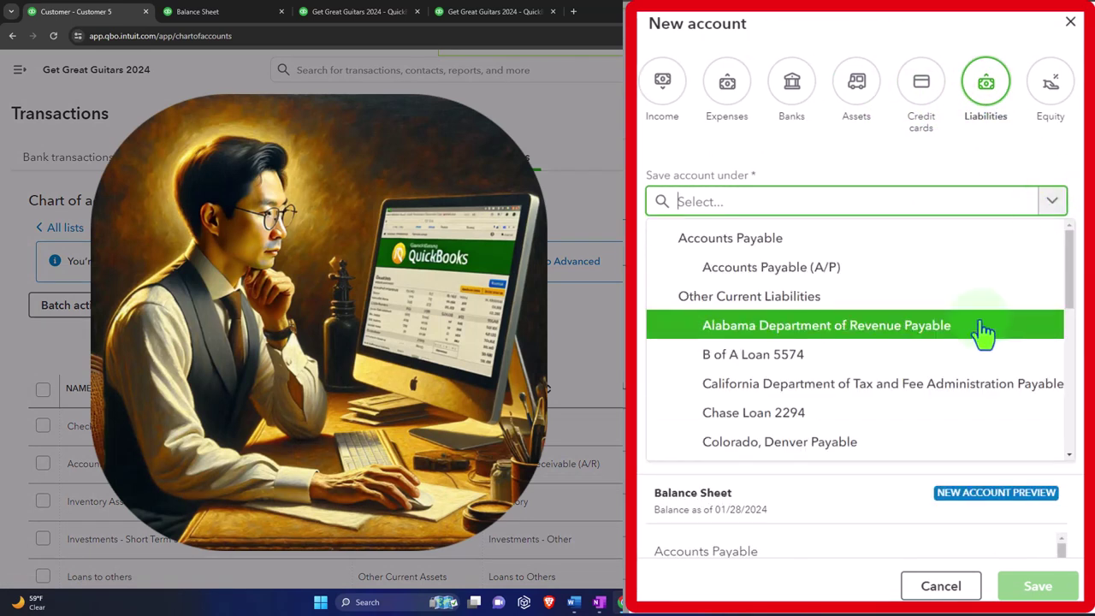
{"action": "left_click", "coordinate": [911, 299]}
{"action": "left_click", "coordinate": [806, 272]}
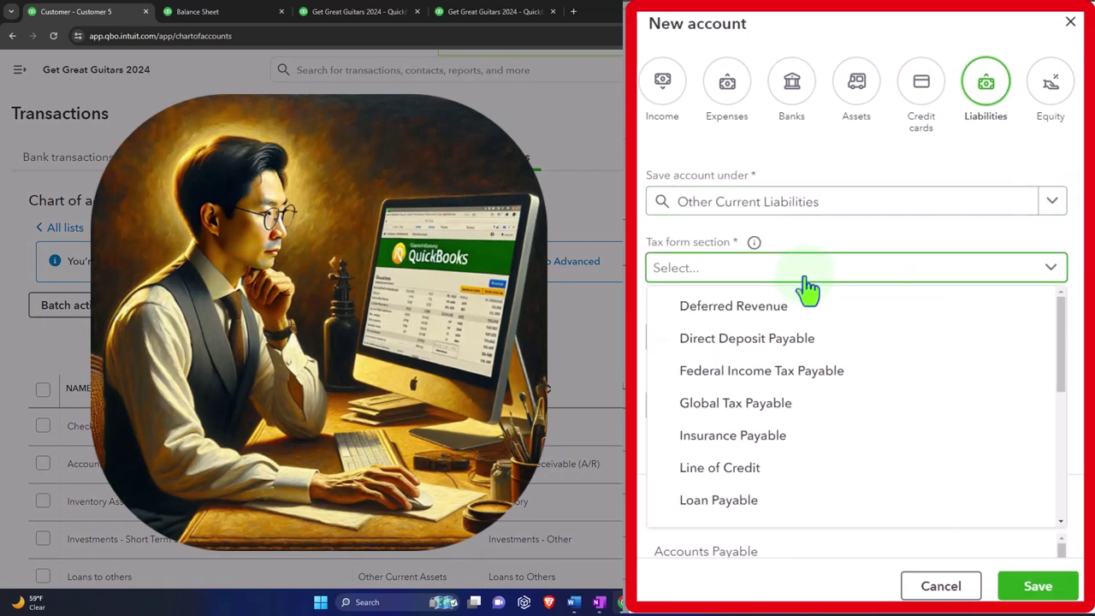
{"action": "left_click", "coordinate": [806, 505]}
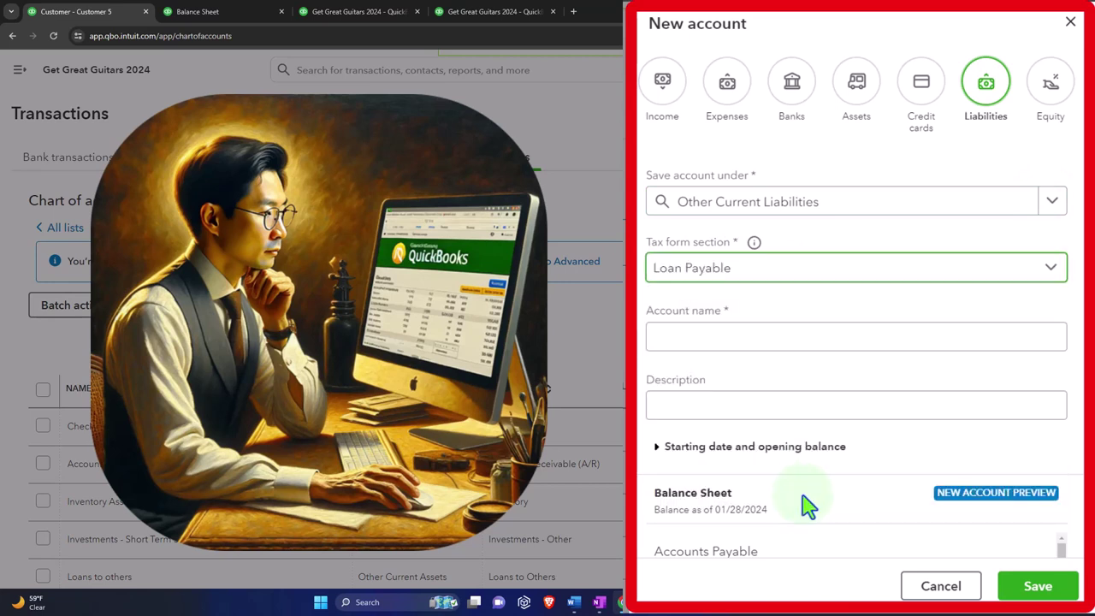
Name the new account 'Loan Payable Current Portion' and save it
{"action": "left_click", "coordinate": [708, 336]}
{"action": "type", "text": "Loan Payable Current Portion"}
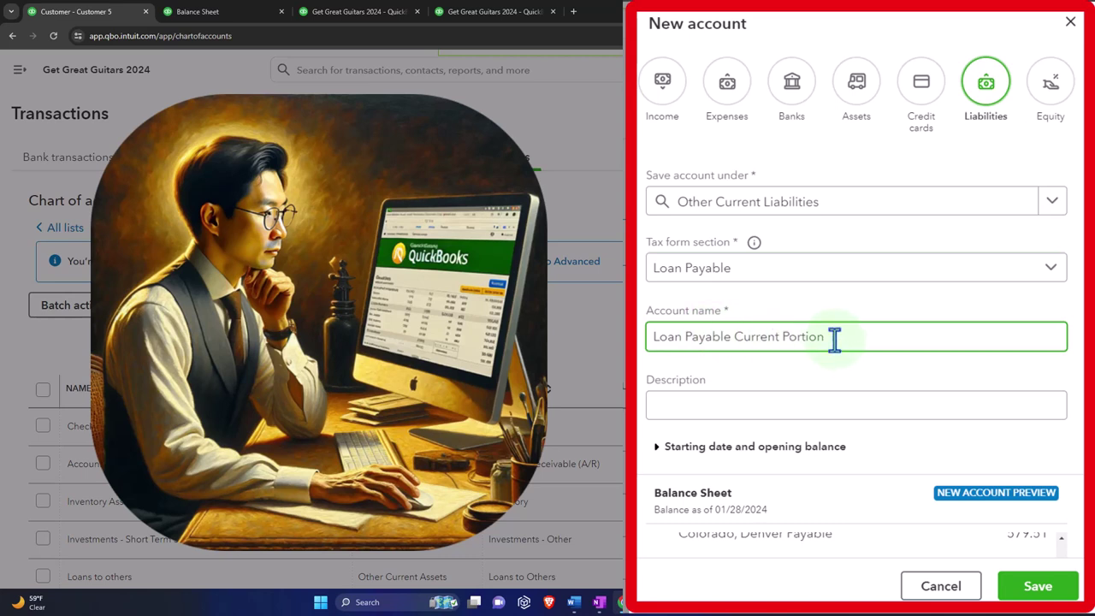
{"action": "left_click_drag", "start_coordinate": [831, 337], "coordinate": [652, 327]}
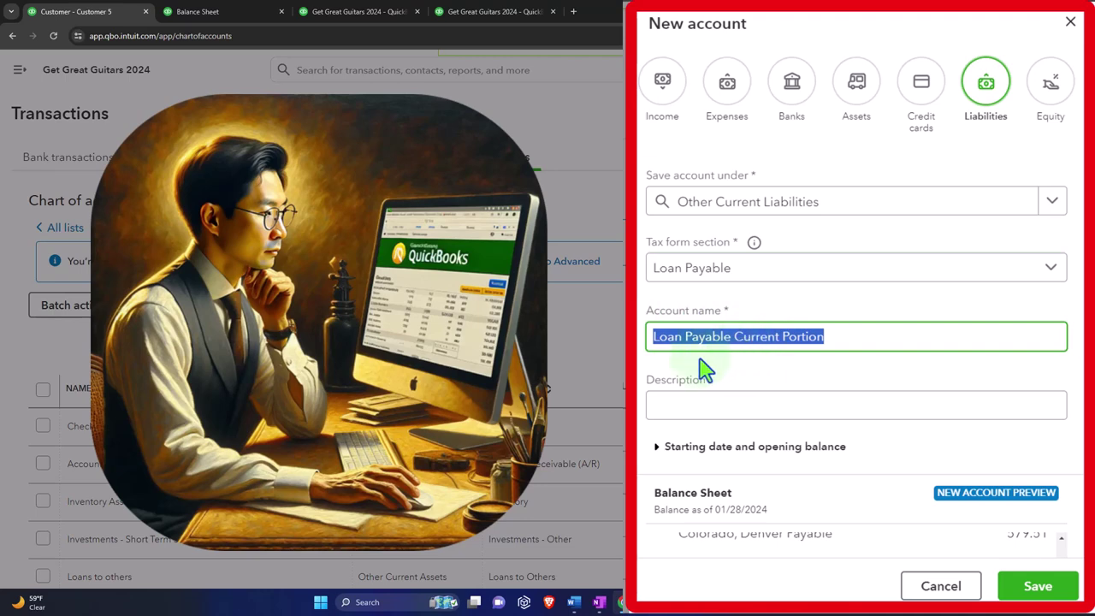
{"action": "scroll", "coordinate": [701, 368], "scroll_direction": "down", "scroll_amount": 2}
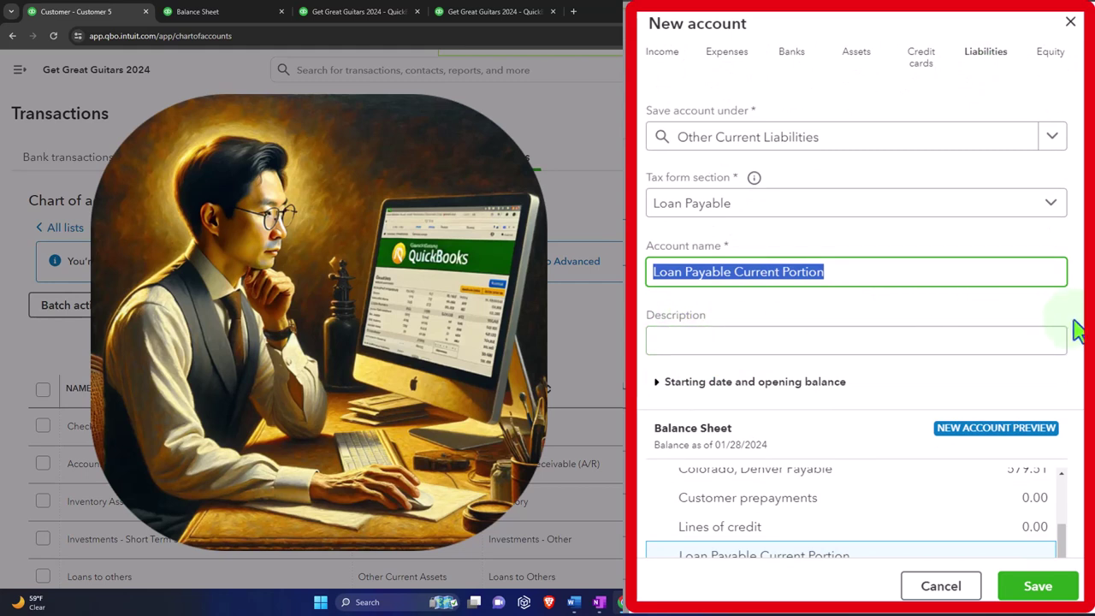
{"action": "scroll", "coordinate": [1078, 329], "scroll_direction": "down", "scroll_amount": 3}
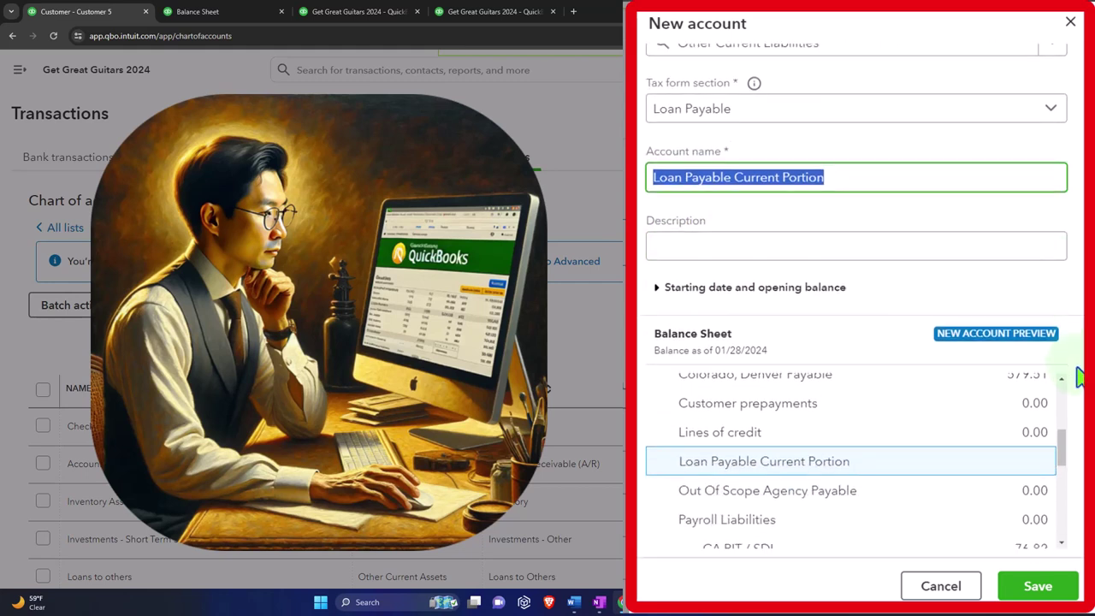
{"action": "left_click", "coordinate": [1057, 565]}
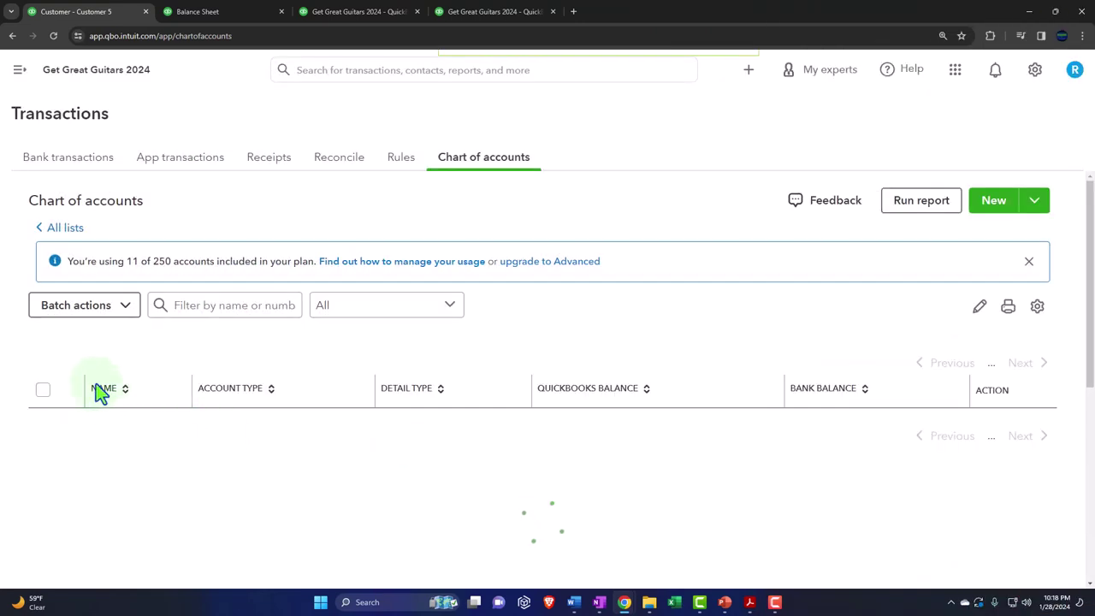
Edit the B of A Loan 5574 account, keeping its tax form section as Loan Payable
{"action": "scroll", "coordinate": [96, 389], "scroll_direction": "down", "scroll_amount": 7}
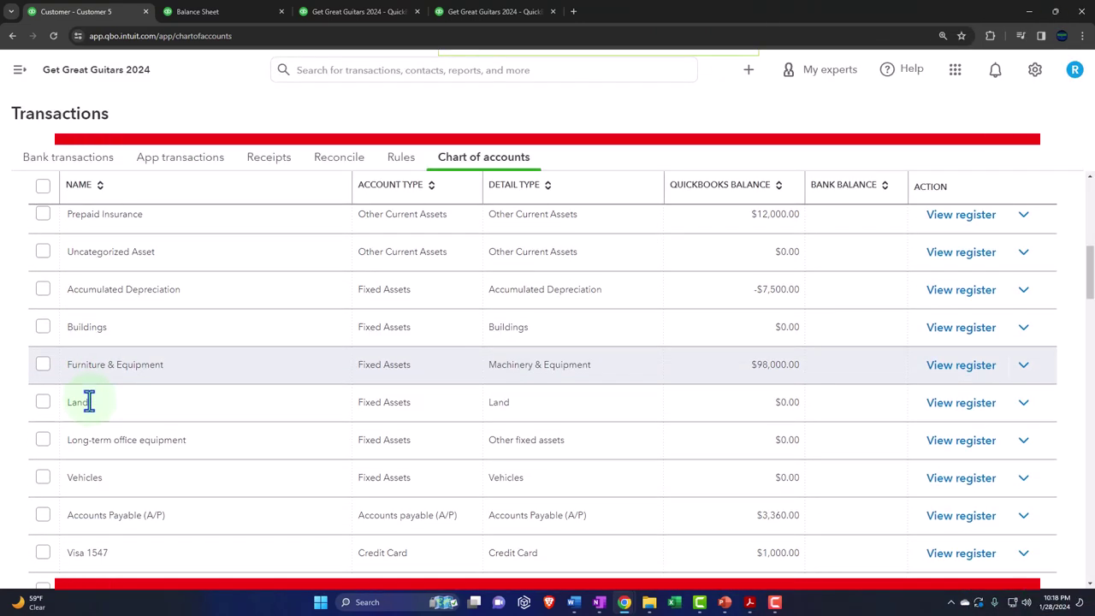
{"action": "scroll", "coordinate": [92, 409], "scroll_direction": "down", "scroll_amount": 1}
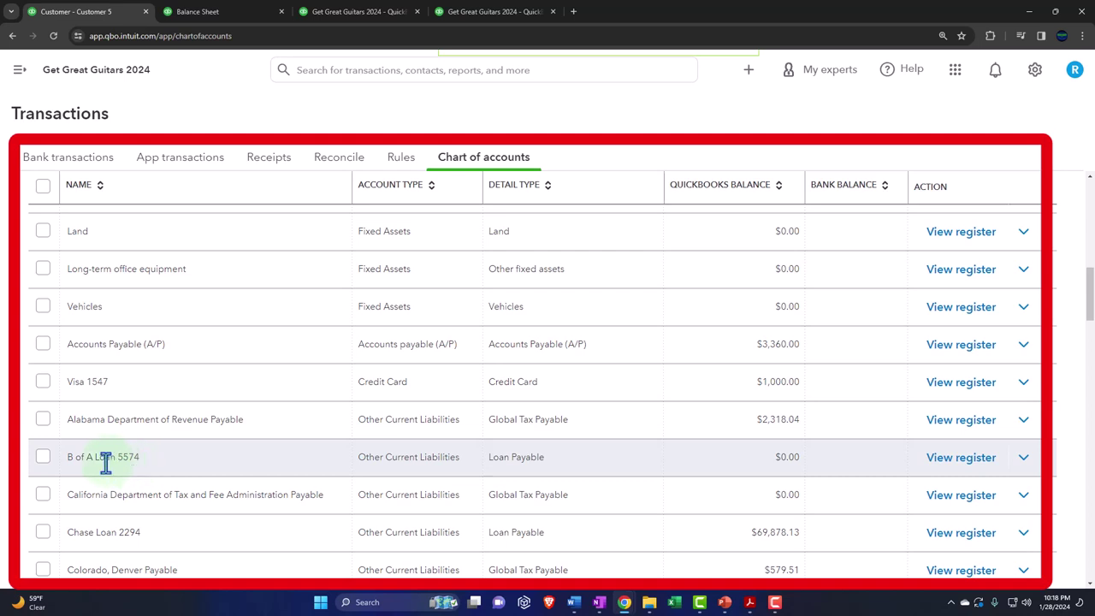
{"action": "left_click", "coordinate": [1024, 460]}
{"action": "left_click", "coordinate": [956, 493]}
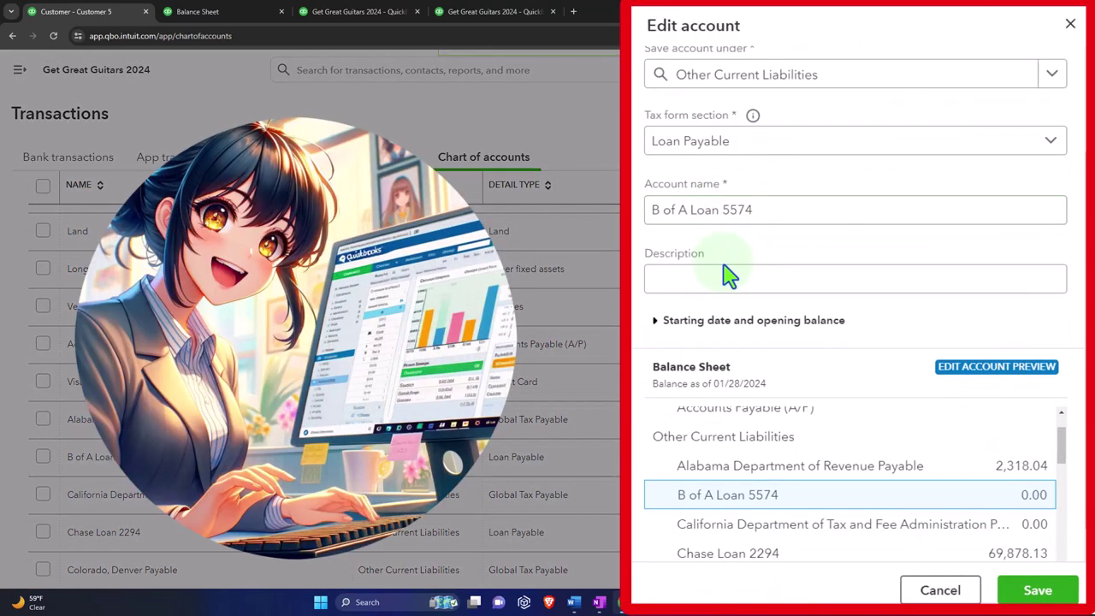
{"action": "left_click", "coordinate": [874, 224]}
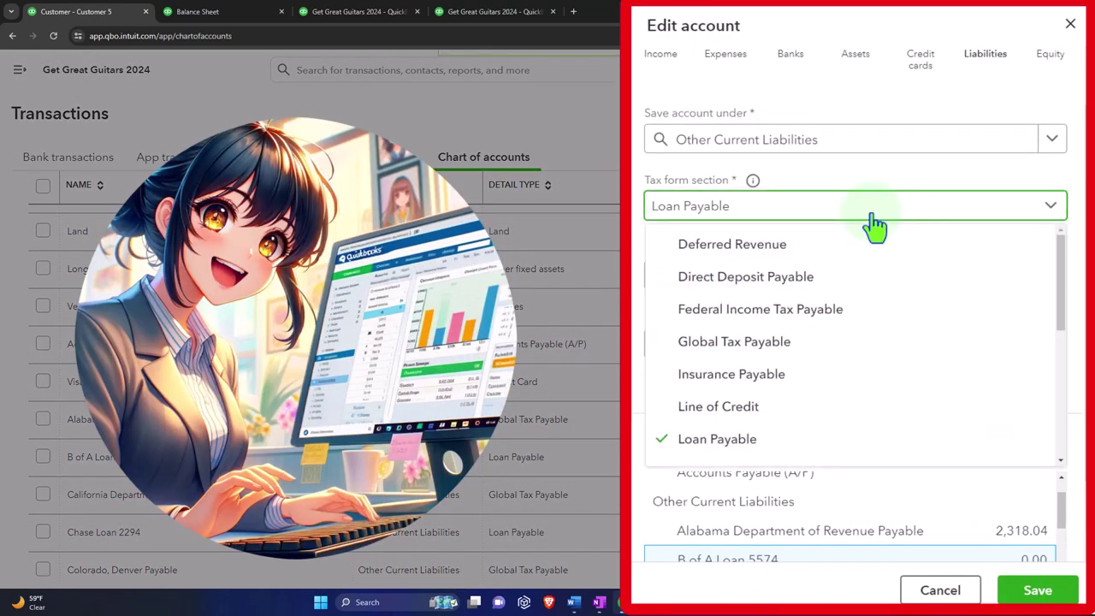
{"action": "scroll", "coordinate": [868, 322], "scroll_direction": "down", "scroll_amount": 1}
{"action": "left_click", "coordinate": [885, 215]}
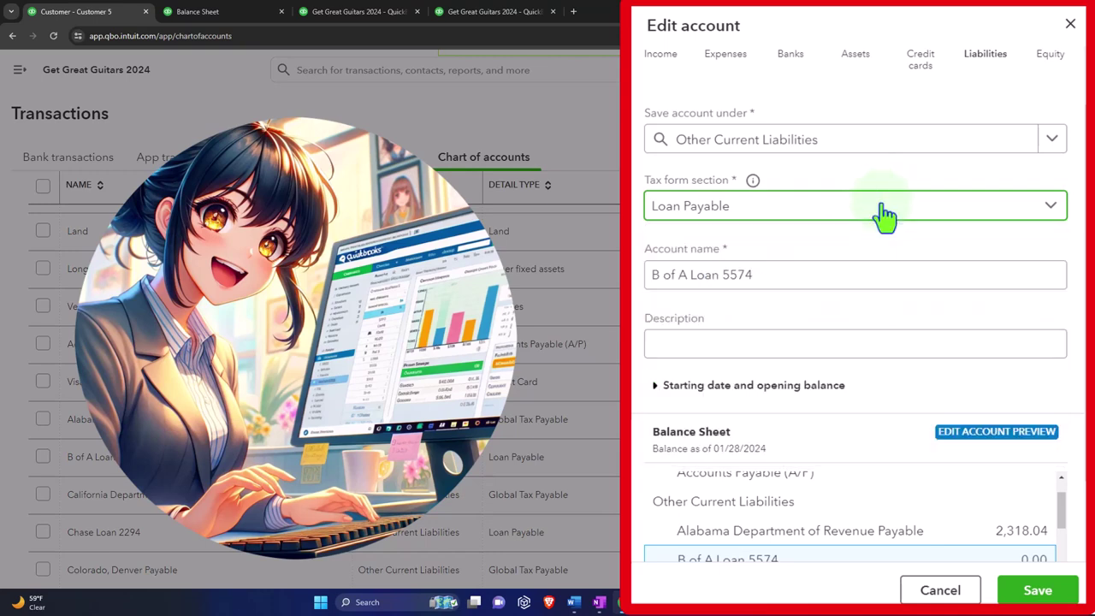
{"action": "scroll", "coordinate": [863, 309], "scroll_direction": "down", "scroll_amount": 2}
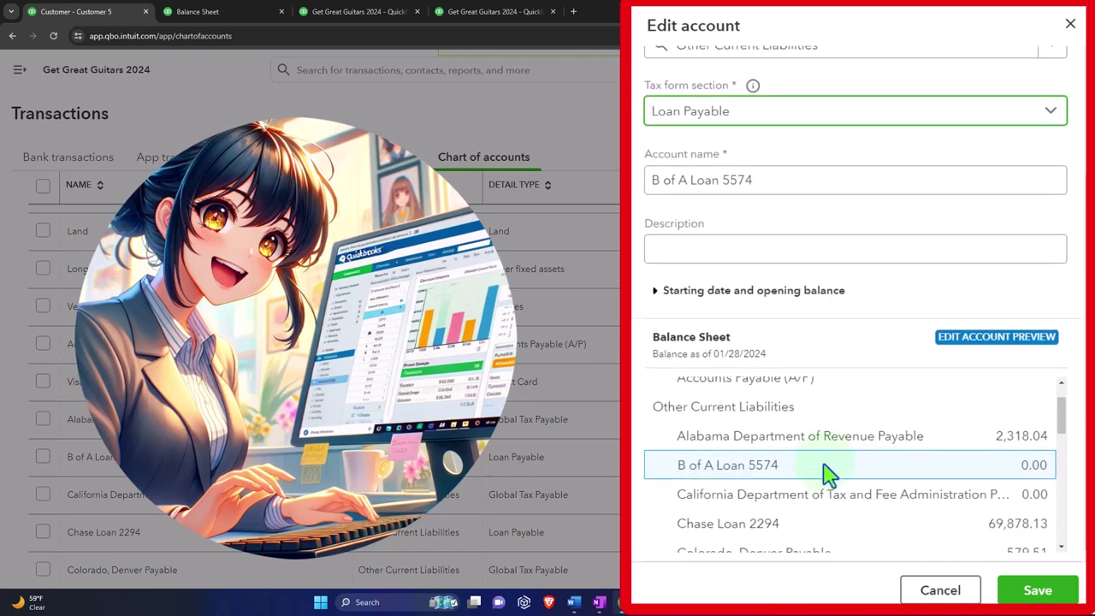
{"action": "scroll", "coordinate": [822, 486], "scroll_direction": "up", "scroll_amount": 2}
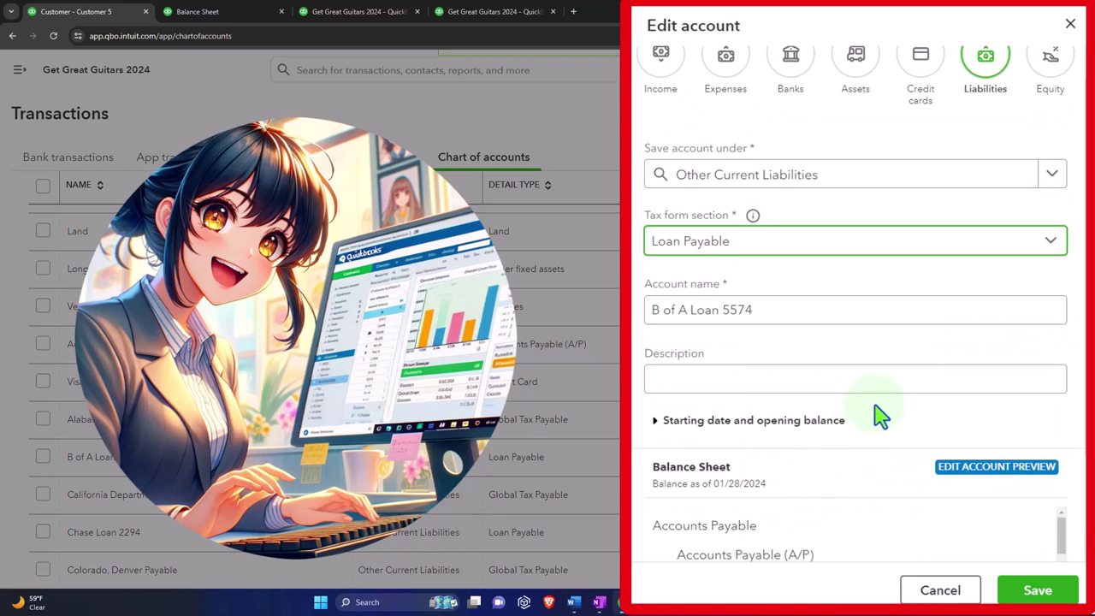
Nest B of A Loan 5574 under Loan Payable Current Portion and save
{"action": "left_click", "coordinate": [1051, 178]}
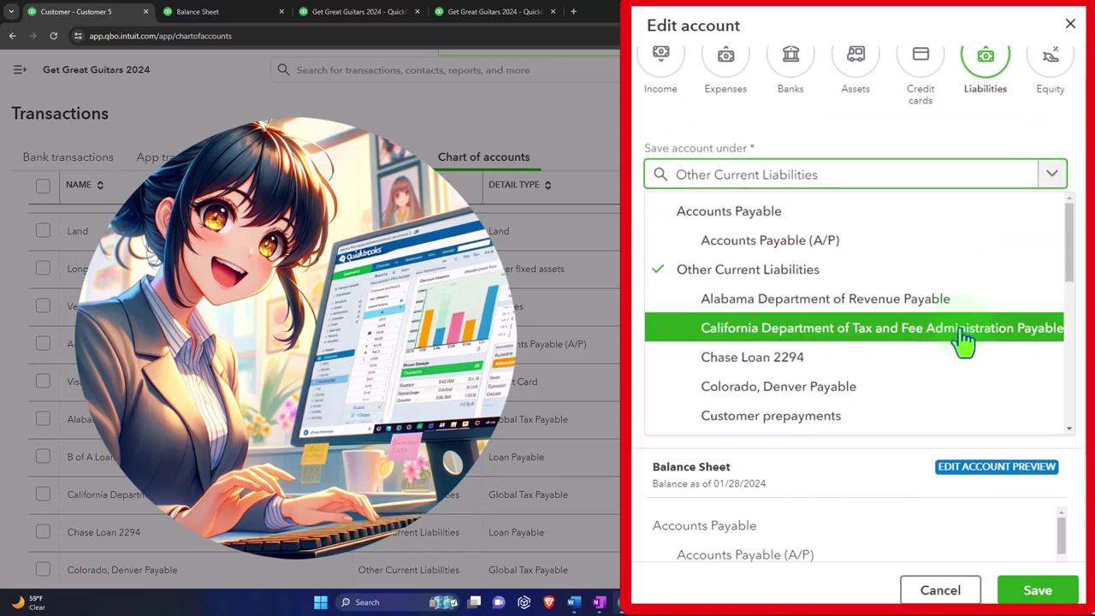
{"action": "scroll", "coordinate": [963, 339], "scroll_direction": "down", "scroll_amount": 3}
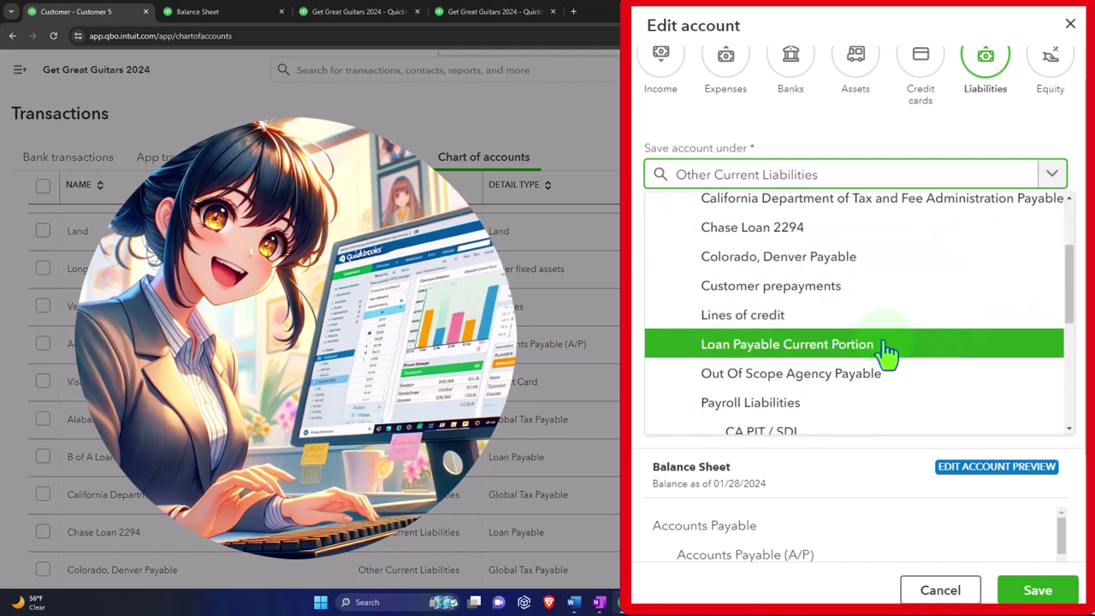
{"action": "left_click", "coordinate": [888, 351]}
{"action": "scroll", "coordinate": [737, 346], "scroll_direction": "down", "scroll_amount": 3}
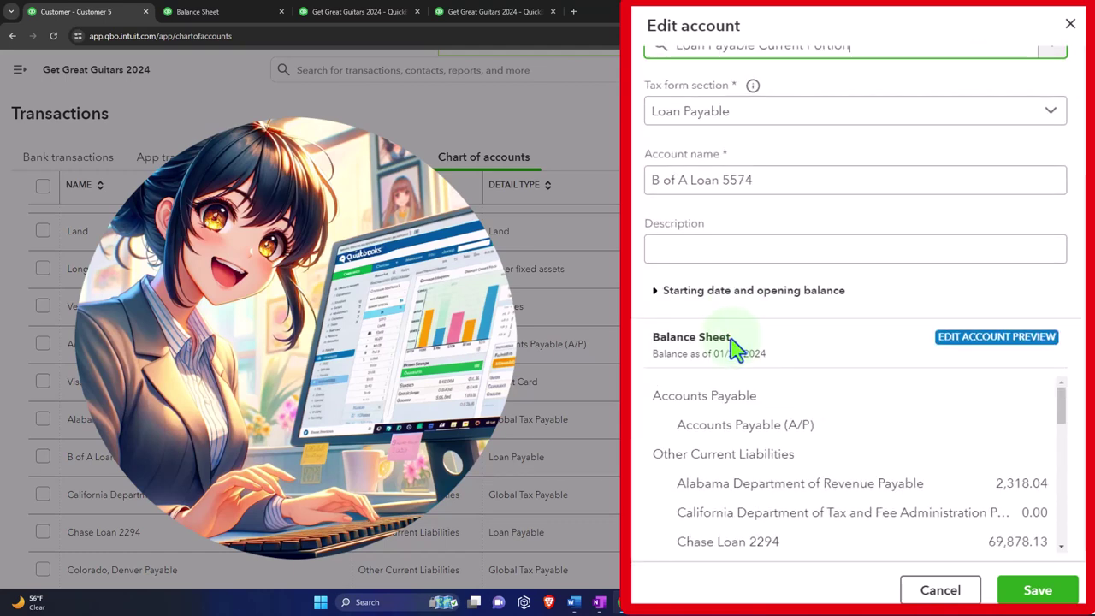
{"action": "scroll", "coordinate": [727, 449], "scroll_direction": "down", "scroll_amount": 5}
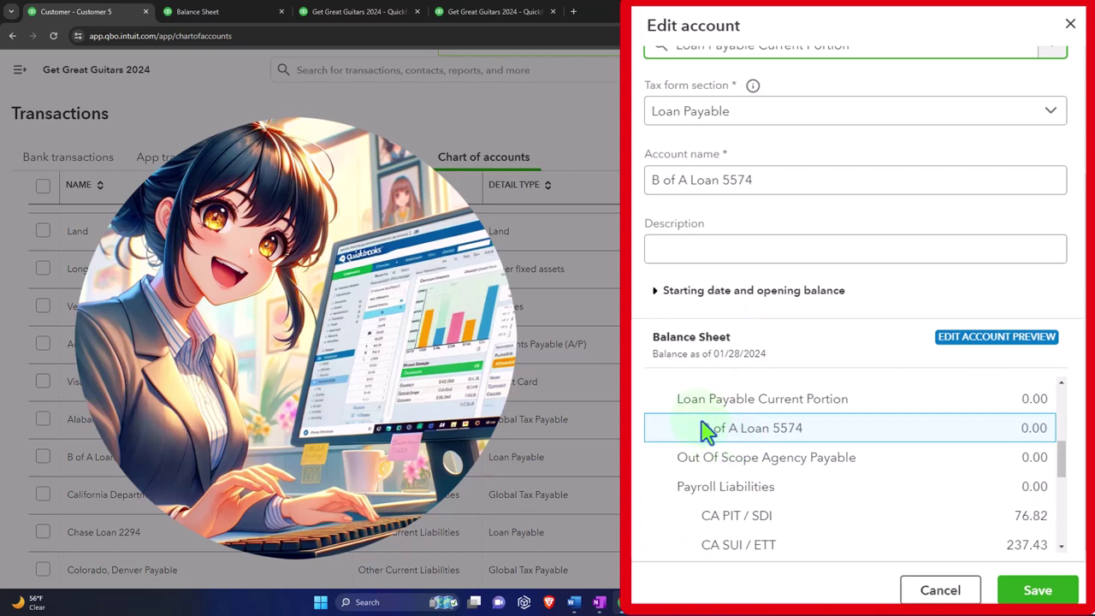
{"action": "left_click", "coordinate": [1014, 588]}
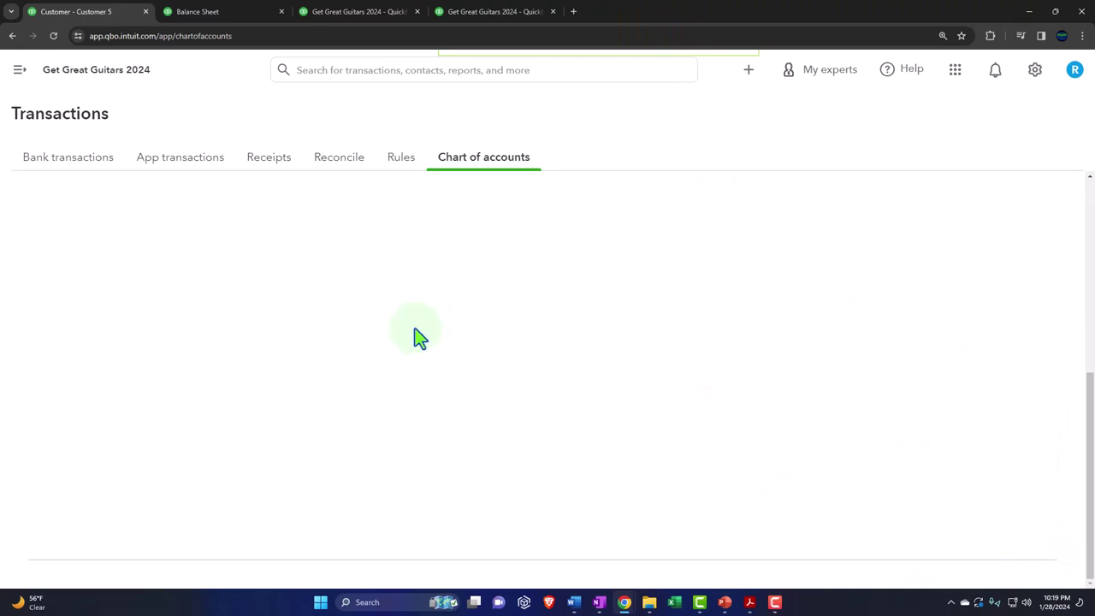
{"action": "scroll", "coordinate": [197, 372], "scroll_direction": "up", "scroll_amount": 1}
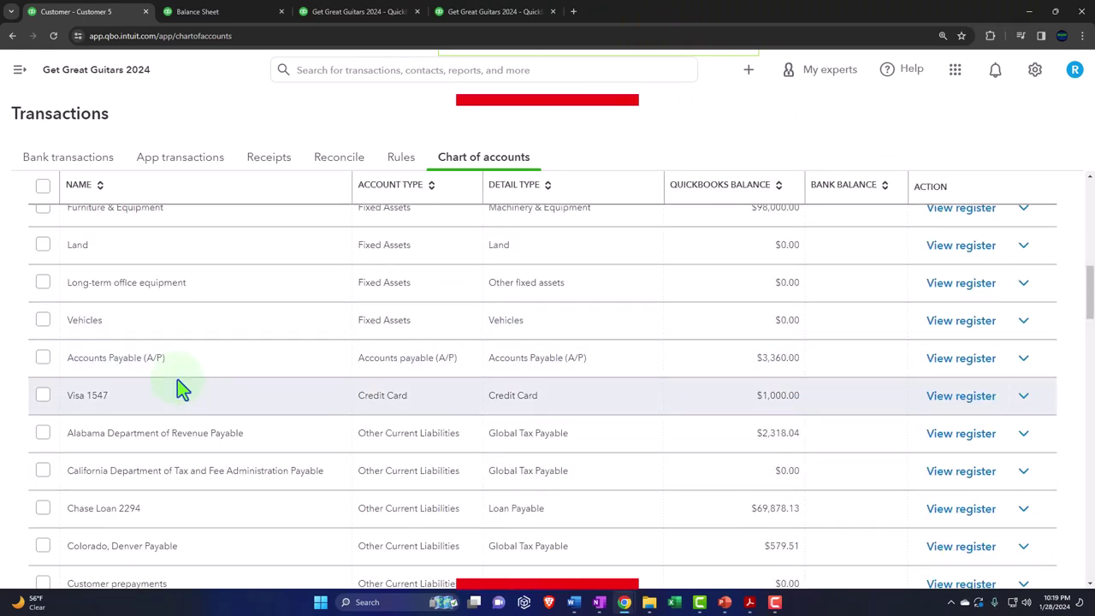
{"action": "scroll", "coordinate": [180, 386], "scroll_direction": "down", "scroll_amount": 3}
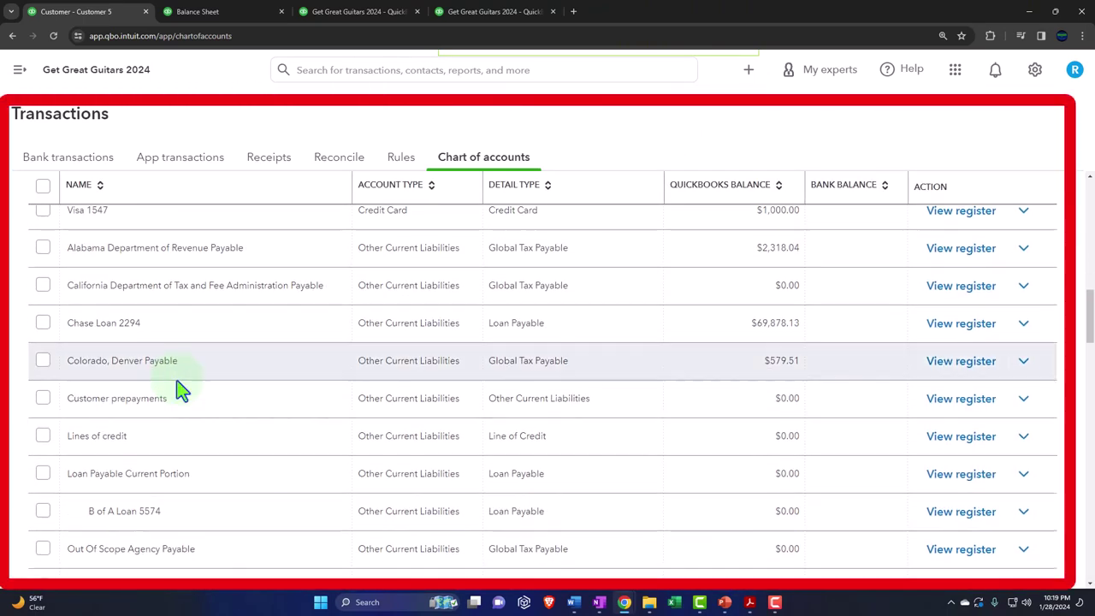
{"action": "scroll", "coordinate": [171, 391], "scroll_direction": "down", "scroll_amount": 1}
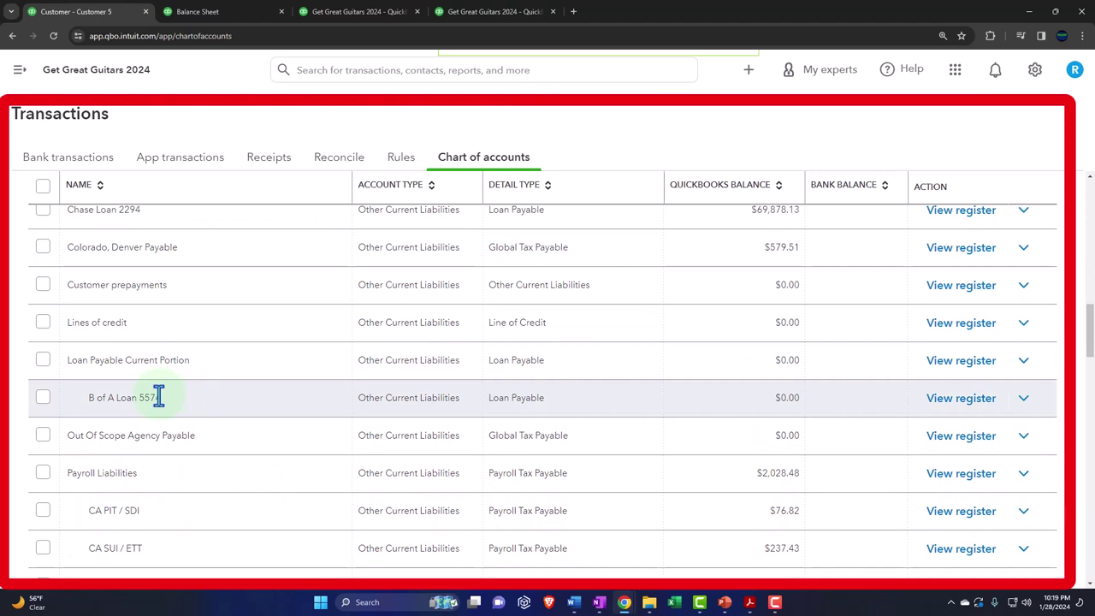
{"action": "scroll", "coordinate": [159, 395], "scroll_direction": "down", "scroll_amount": 4}
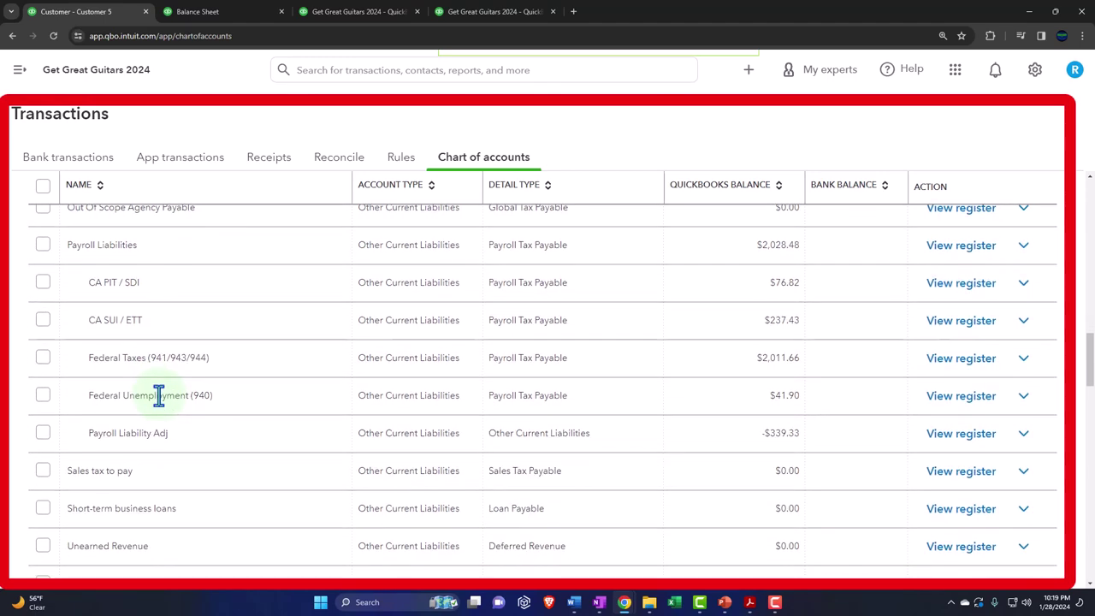
{"action": "scroll", "coordinate": [158, 395], "scroll_direction": "up", "scroll_amount": 1}
{"action": "scroll", "coordinate": [159, 395], "scroll_direction": "down", "scroll_amount": 3}
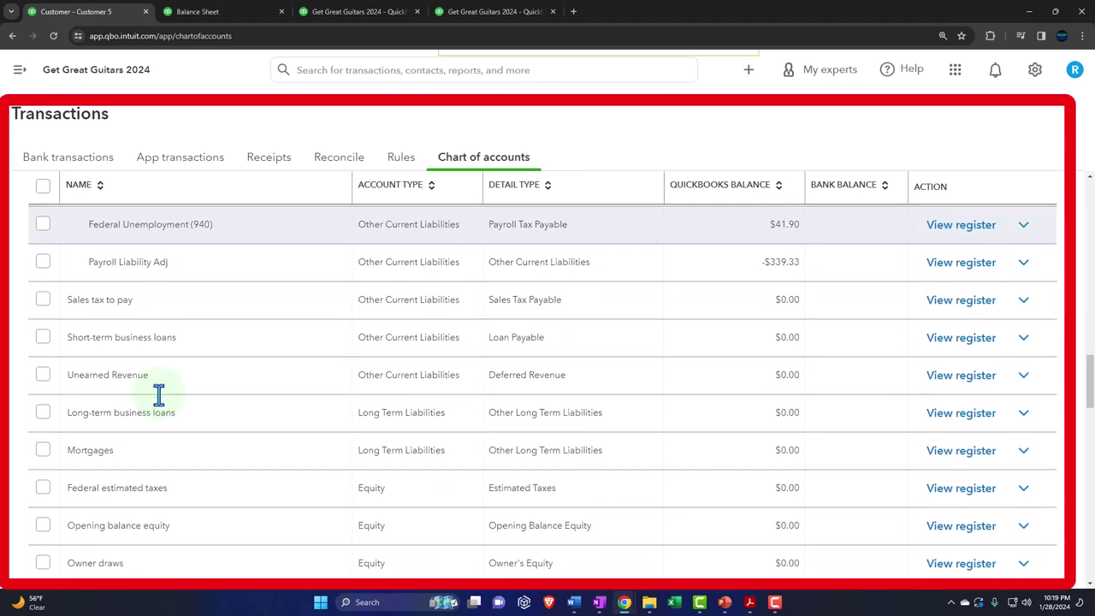
{"action": "scroll", "coordinate": [158, 395], "scroll_direction": "up", "scroll_amount": 6}
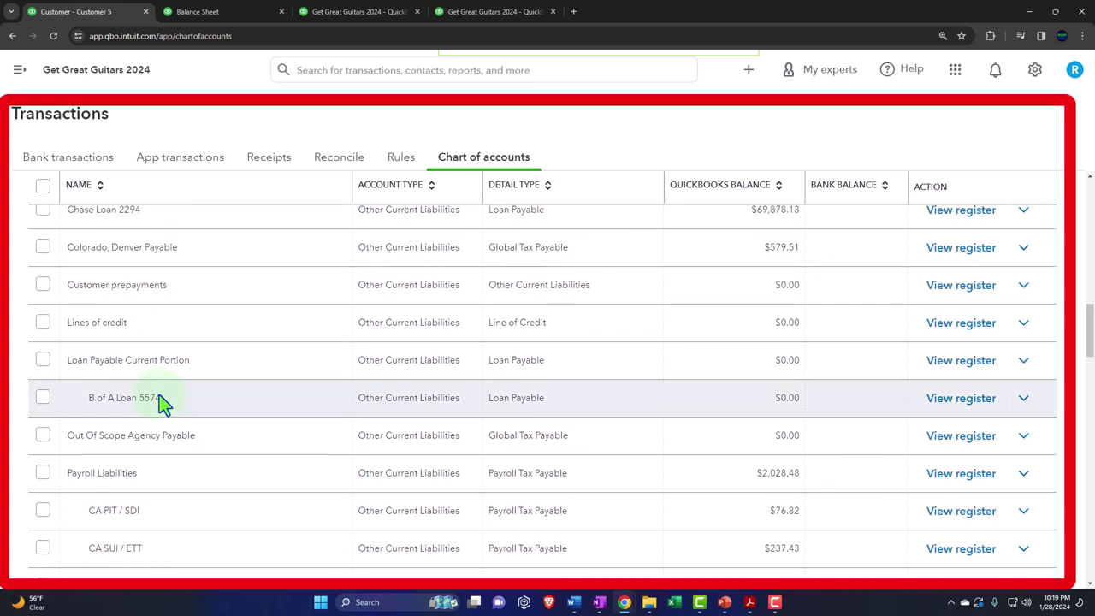
{"action": "scroll", "coordinate": [159, 394], "scroll_direction": "up", "scroll_amount": 1}
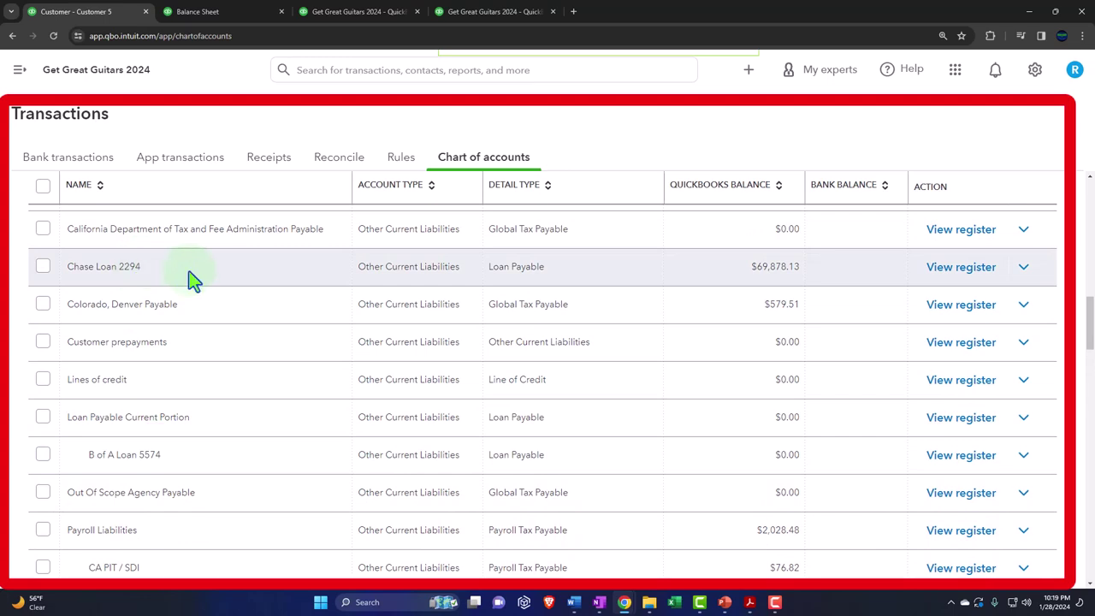
Edit Chase Loan 2294 to sit under Loan Payable Current Portion, tax form unchanged, and save
{"action": "left_click", "coordinate": [1033, 276]}
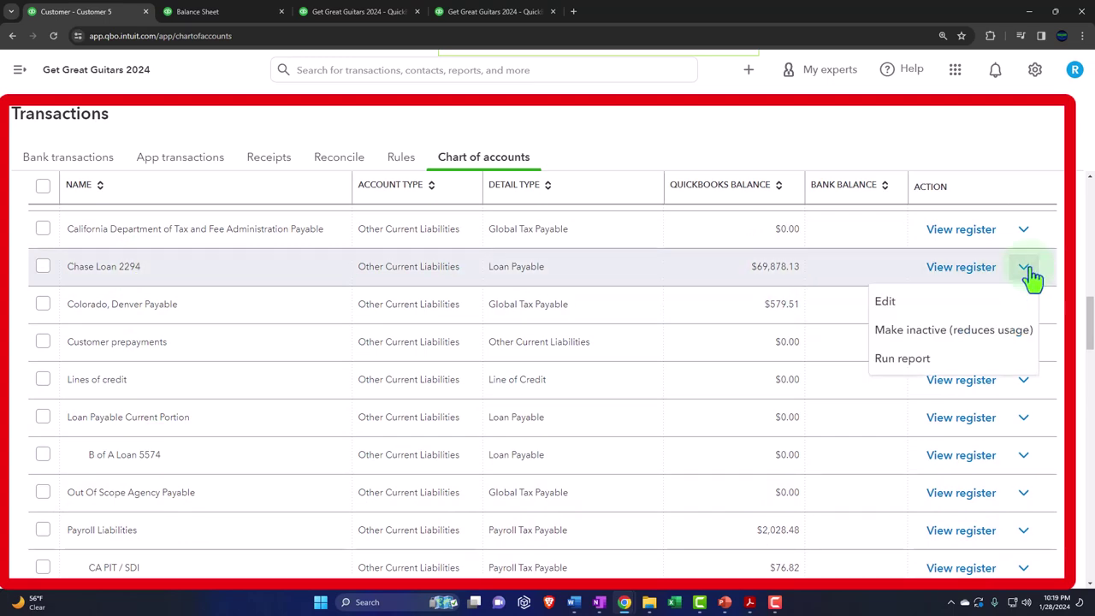
{"action": "left_click", "coordinate": [914, 304]}
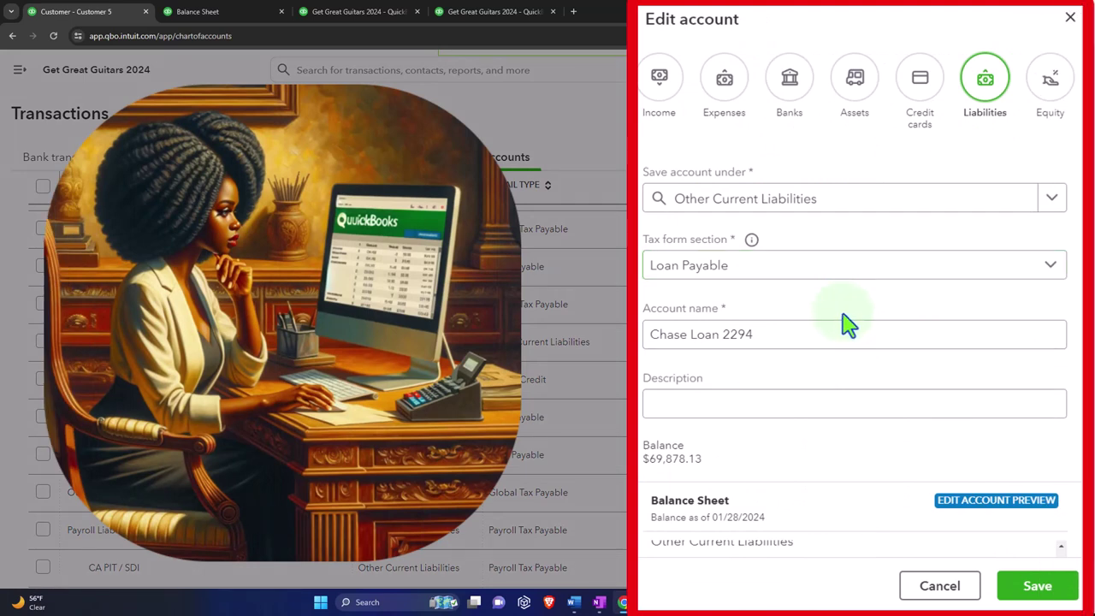
{"action": "left_click", "coordinate": [1052, 268]}
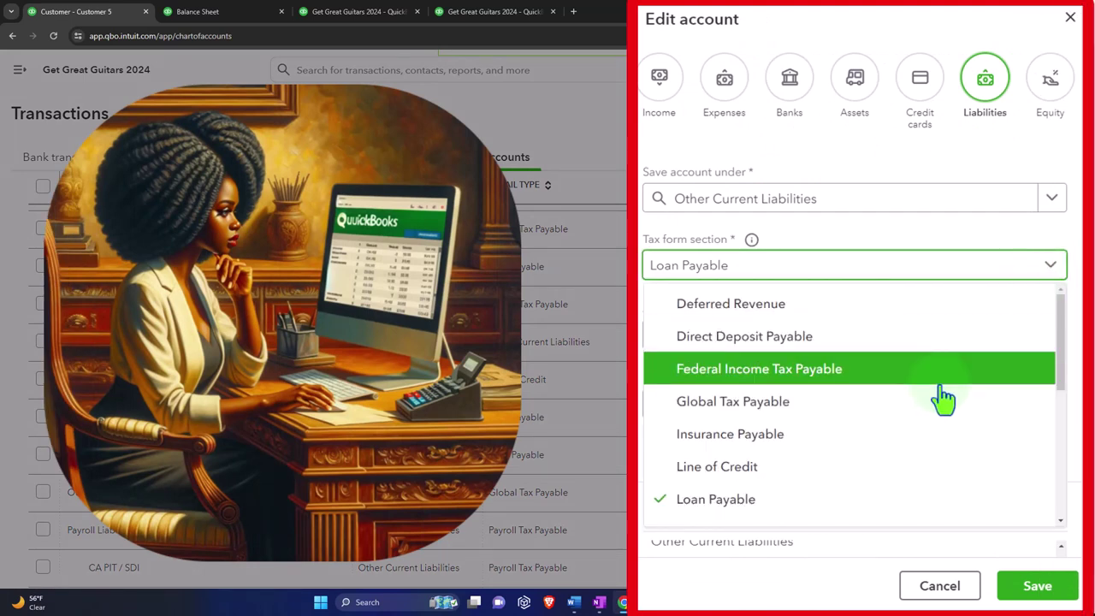
{"action": "scroll", "coordinate": [942, 399], "scroll_direction": "down", "scroll_amount": 1}
{"action": "scroll", "coordinate": [1016, 303], "scroll_direction": "up", "scroll_amount": 1}
{"action": "left_click", "coordinate": [1051, 268]}
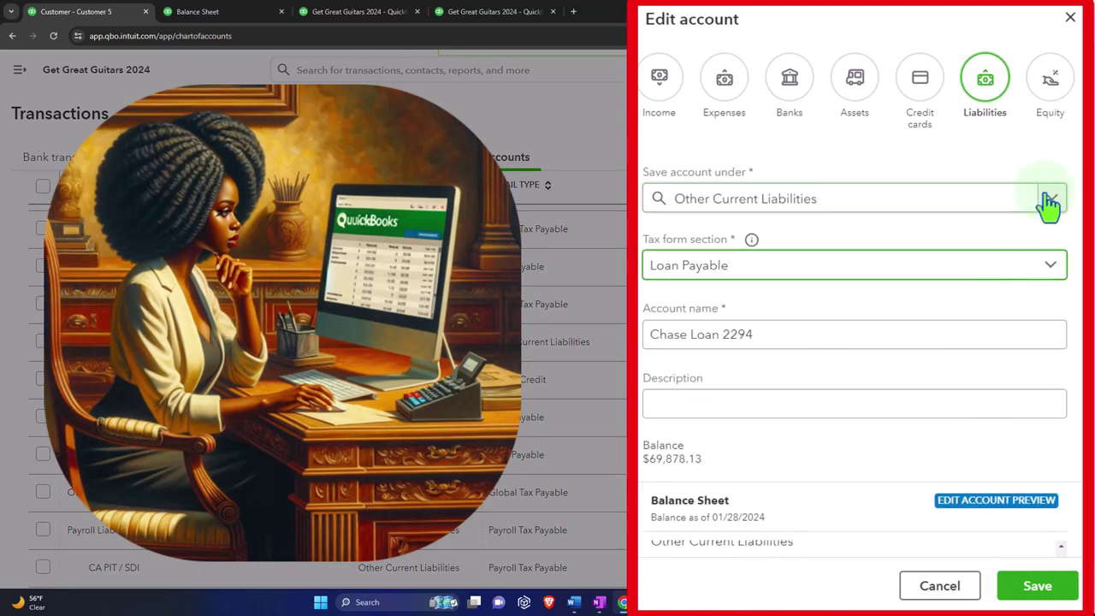
{"action": "left_click", "coordinate": [1051, 200]}
{"action": "scroll", "coordinate": [967, 366], "scroll_direction": "down", "scroll_amount": 3}
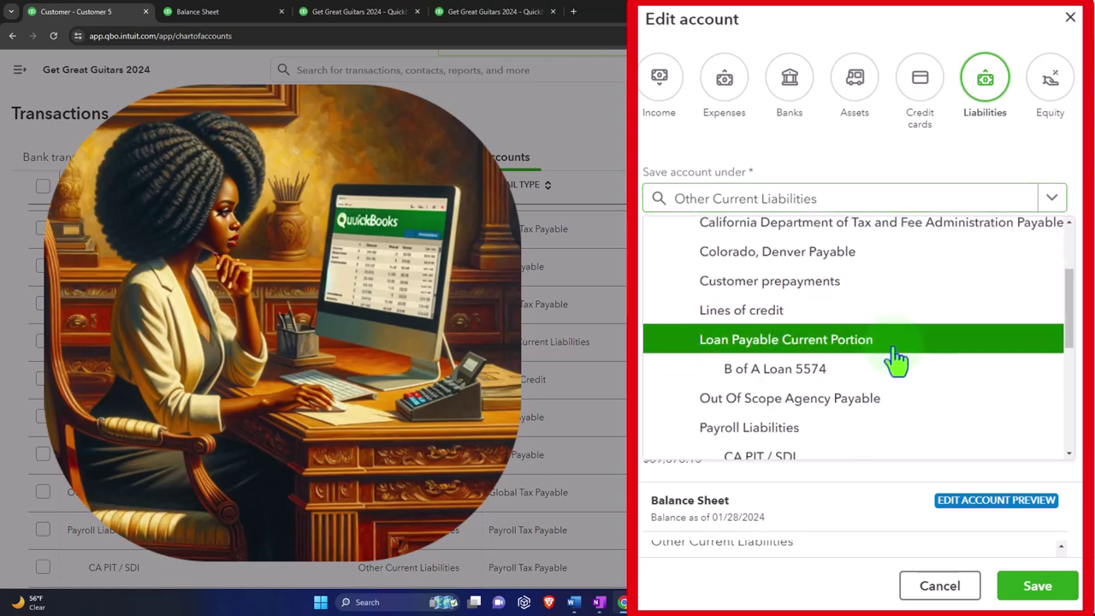
{"action": "left_click", "coordinate": [894, 360]}
{"action": "left_click", "coordinate": [1033, 591]}
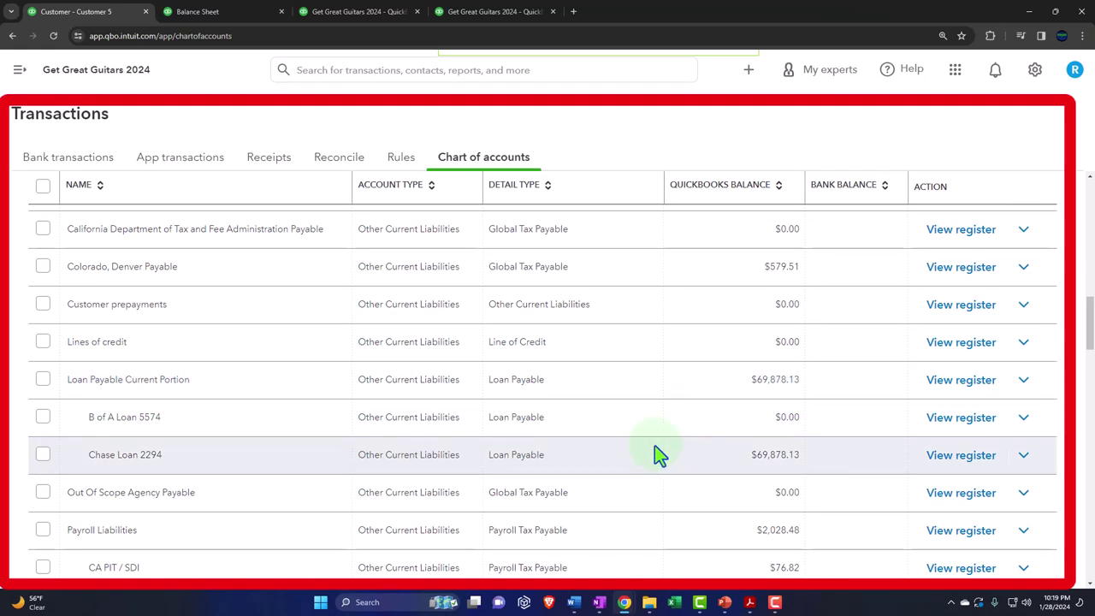
Rerun the Balance Sheet and zoom in on Liabilities showing Chase Loan 2294 under Loan Payable Current Portion
{"action": "left_click", "coordinate": [215, 15]}
{"action": "scroll", "coordinate": [300, 245], "scroll_direction": "up", "scroll_amount": 10}
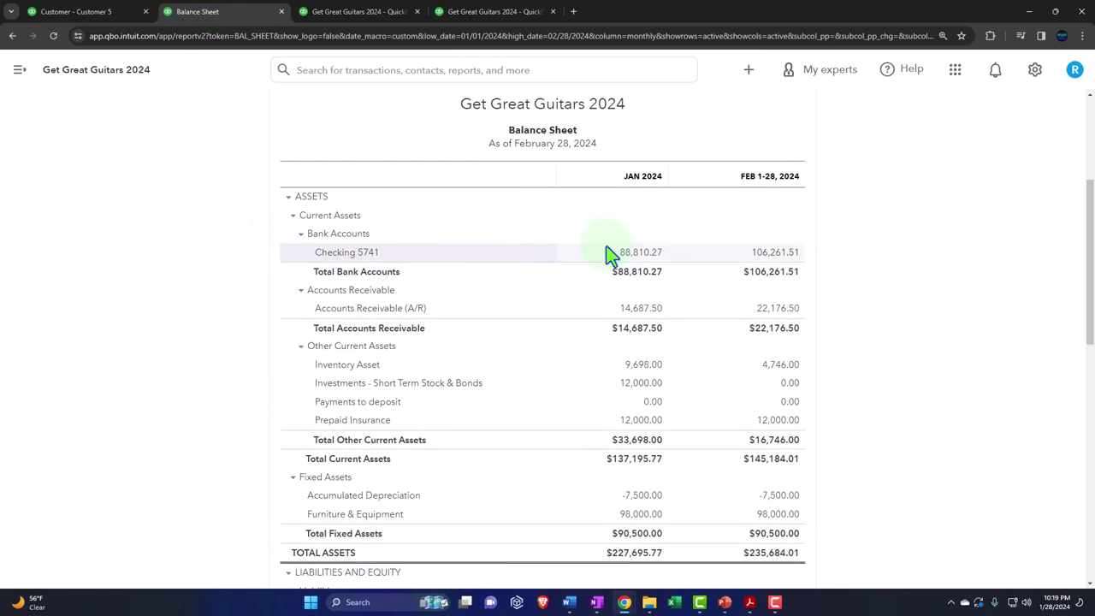
{"action": "left_click", "coordinate": [653, 229]}
{"action": "scroll", "coordinate": [289, 416], "scroll_direction": "down", "scroll_amount": 2}
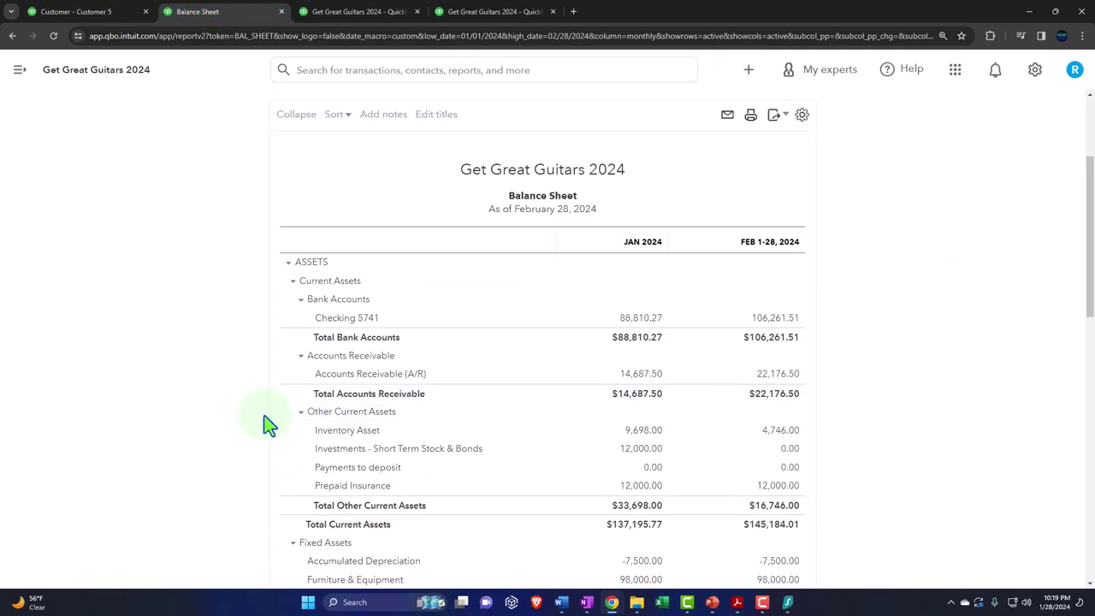
{"action": "scroll", "coordinate": [268, 425], "scroll_direction": "down", "scroll_amount": 4}
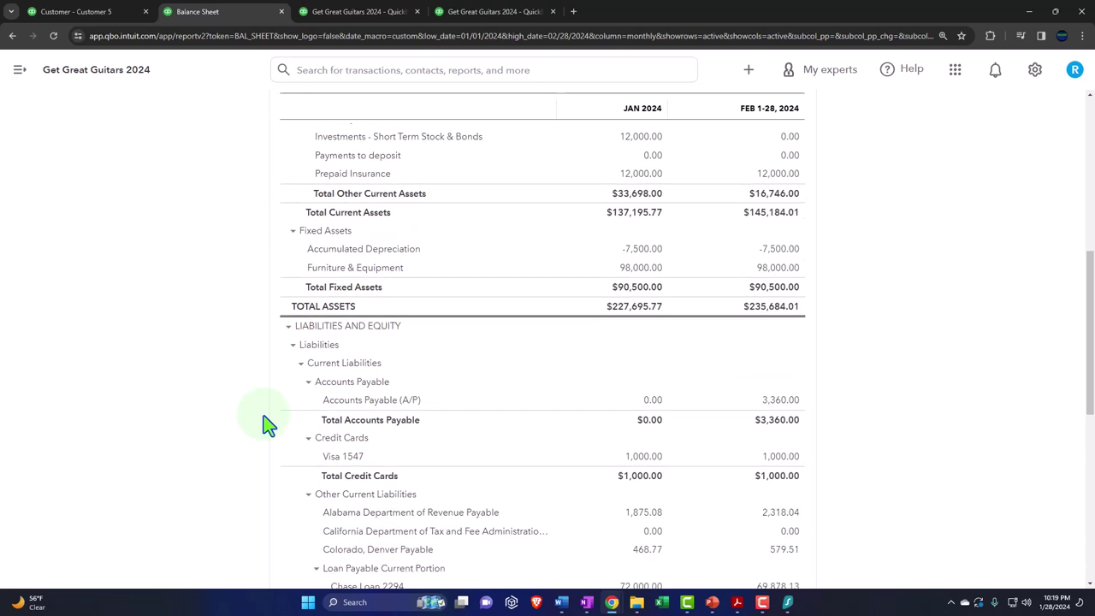
{"action": "scroll", "coordinate": [268, 425], "scroll_direction": "down", "scroll_amount": 3}
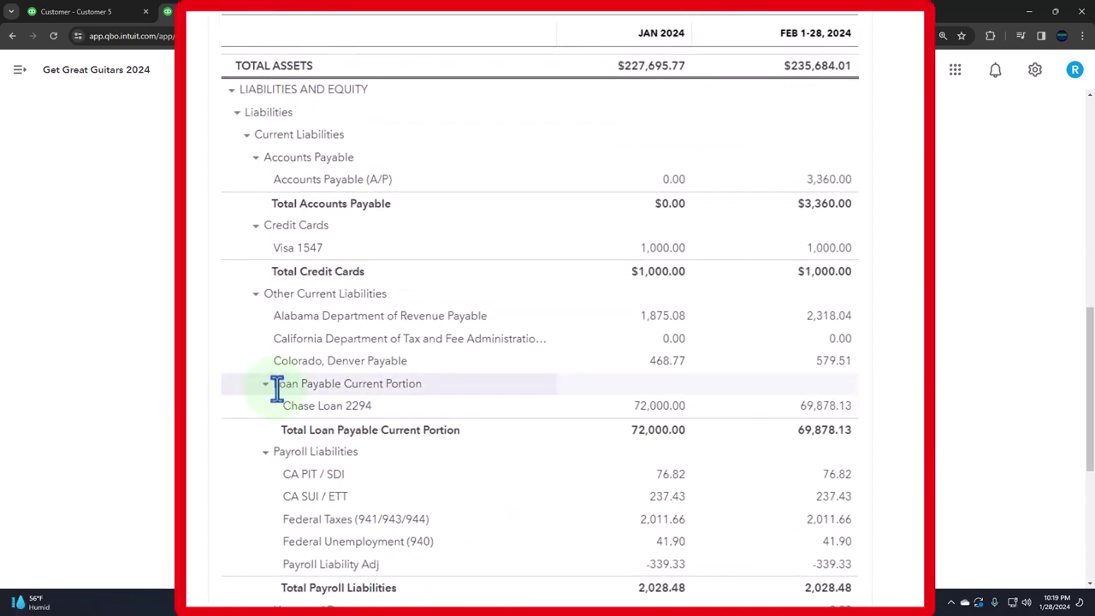
{"action": "key", "text": "ctrl+plus"}
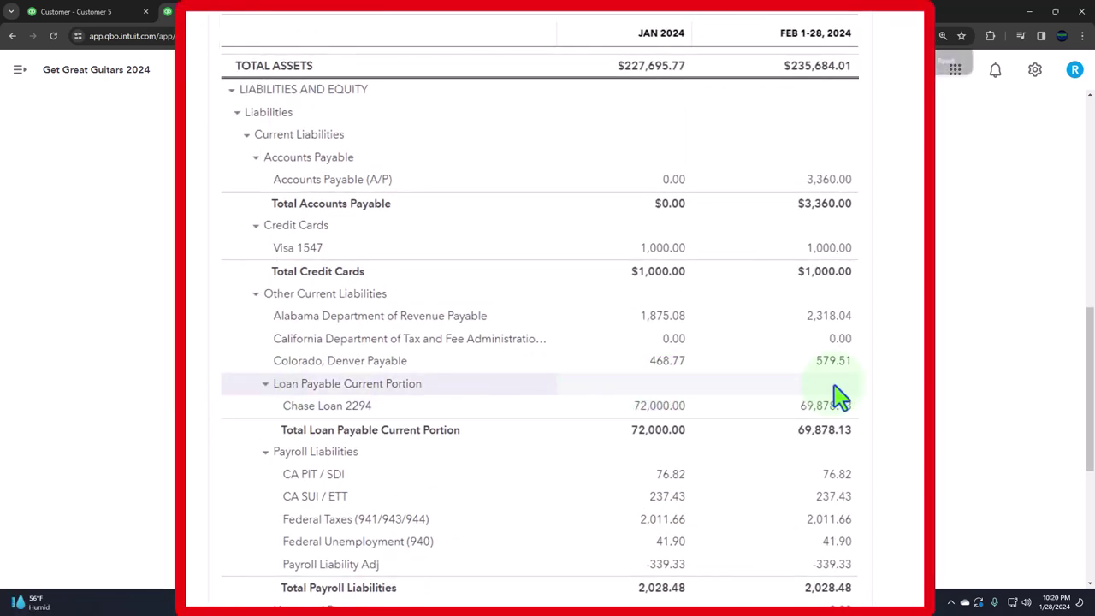
{"action": "scroll", "coordinate": [689, 394], "scroll_direction": "down", "scroll_amount": 2}
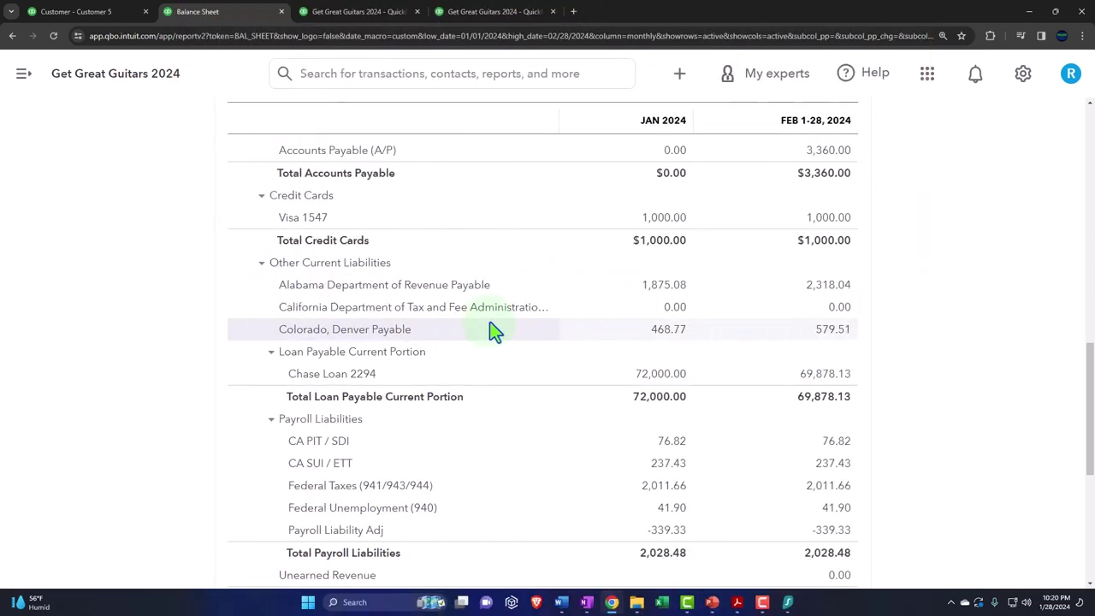
Back in the chart of accounts at normal zoom, scroll to B of A Loan 5574 under Loan Payable Current Portion
{"action": "left_click", "coordinate": [81, 11]}
{"action": "key", "text": "ctrl+minus"}
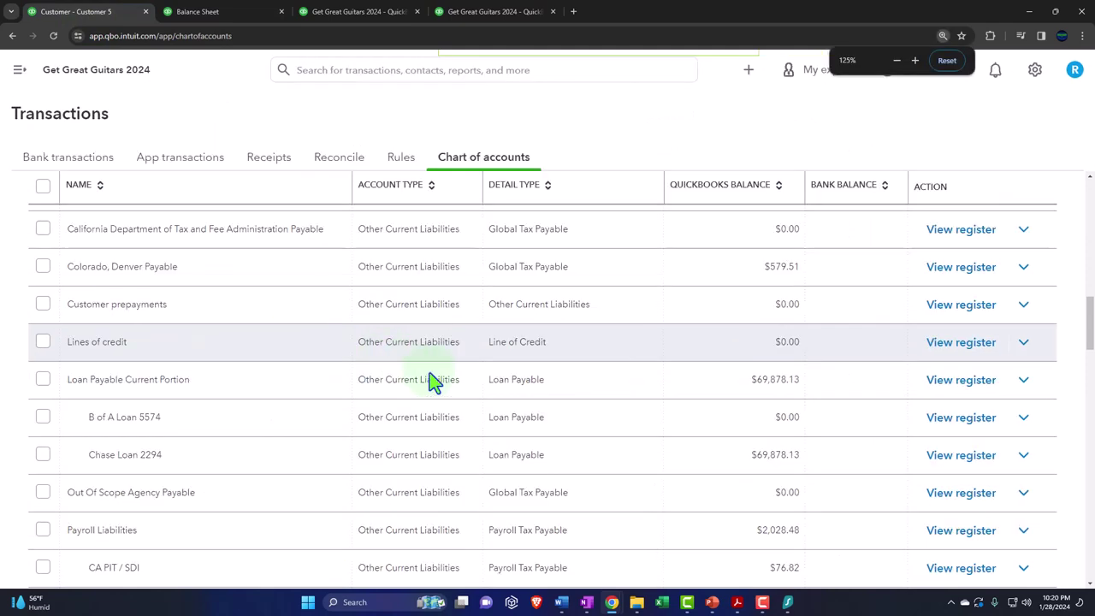
{"action": "scroll", "coordinate": [477, 416], "scroll_direction": "up", "scroll_amount": 3}
{"action": "scroll", "coordinate": [479, 408], "scroll_direction": "up", "scroll_amount": 6}
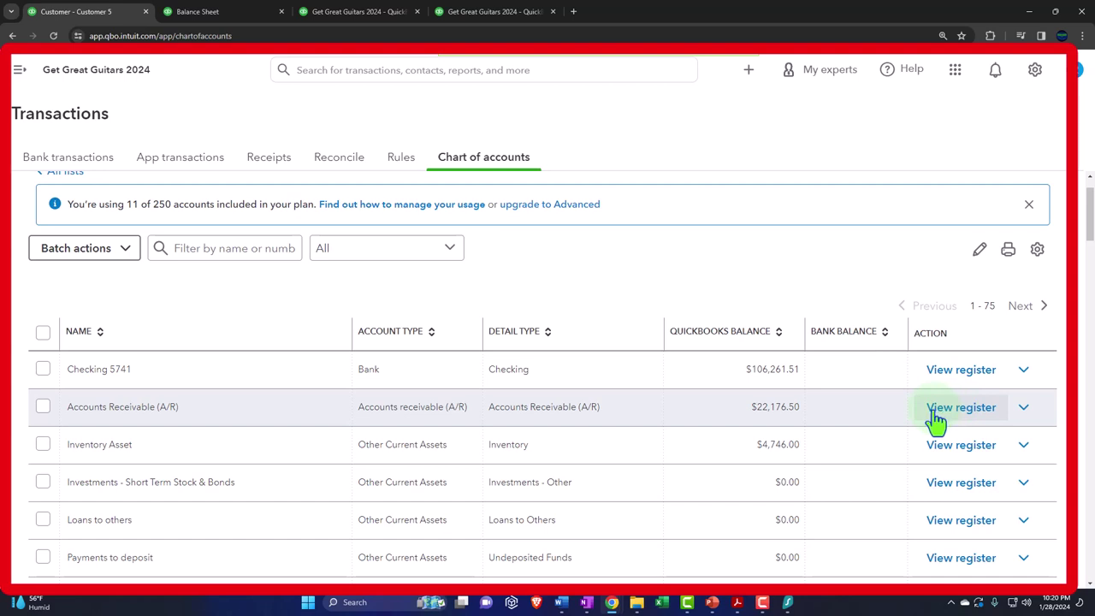
{"action": "scroll", "coordinate": [937, 419], "scroll_direction": "down", "scroll_amount": 3}
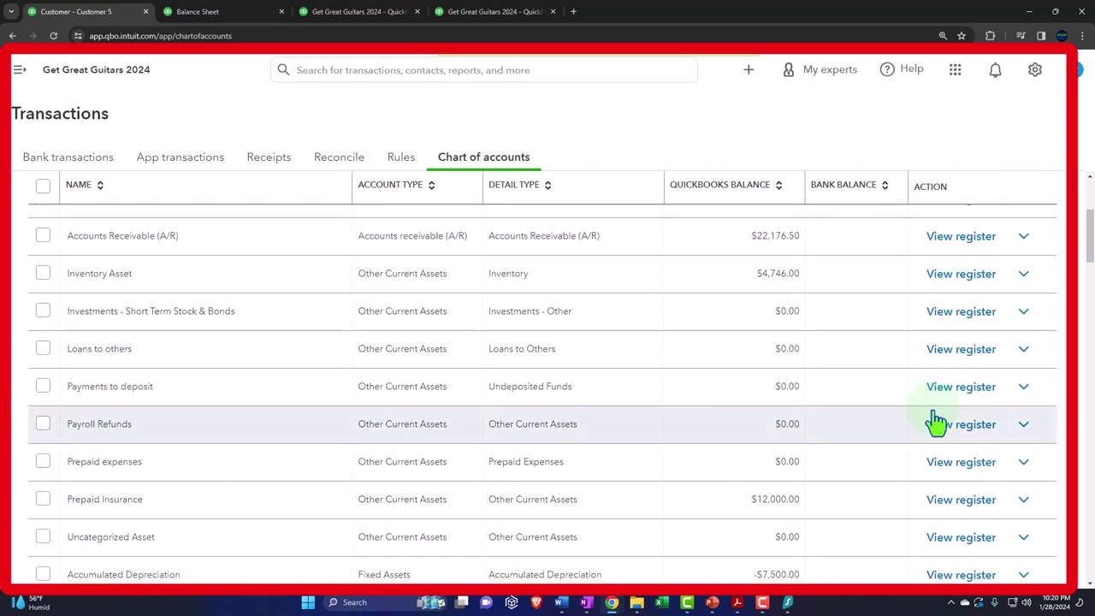
{"action": "scroll", "coordinate": [935, 419], "scroll_direction": "down", "scroll_amount": 5}
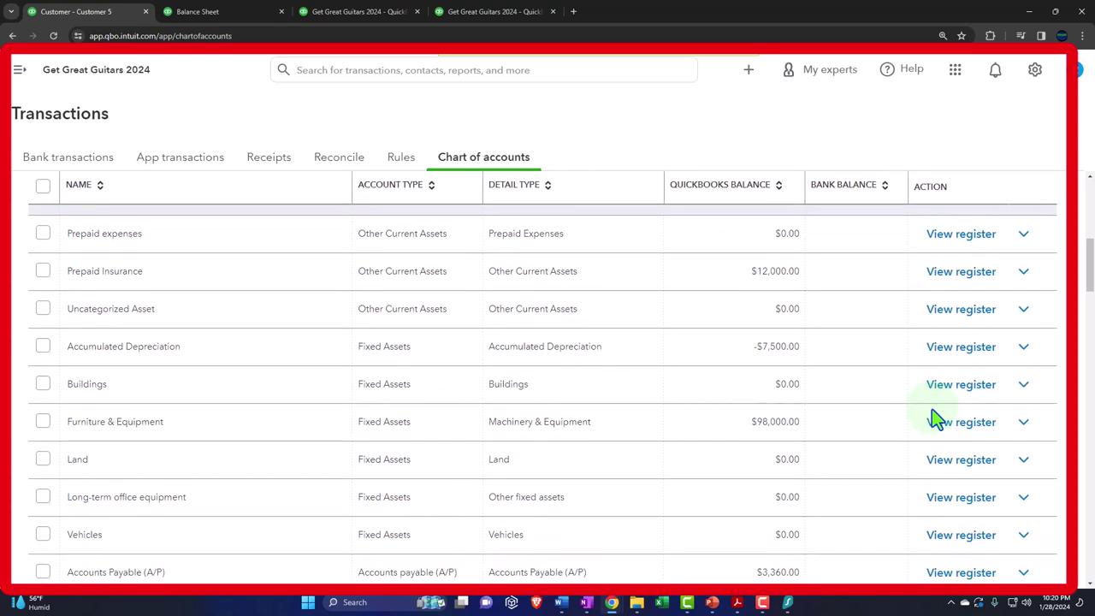
{"action": "scroll", "coordinate": [936, 419], "scroll_direction": "down", "scroll_amount": 5}
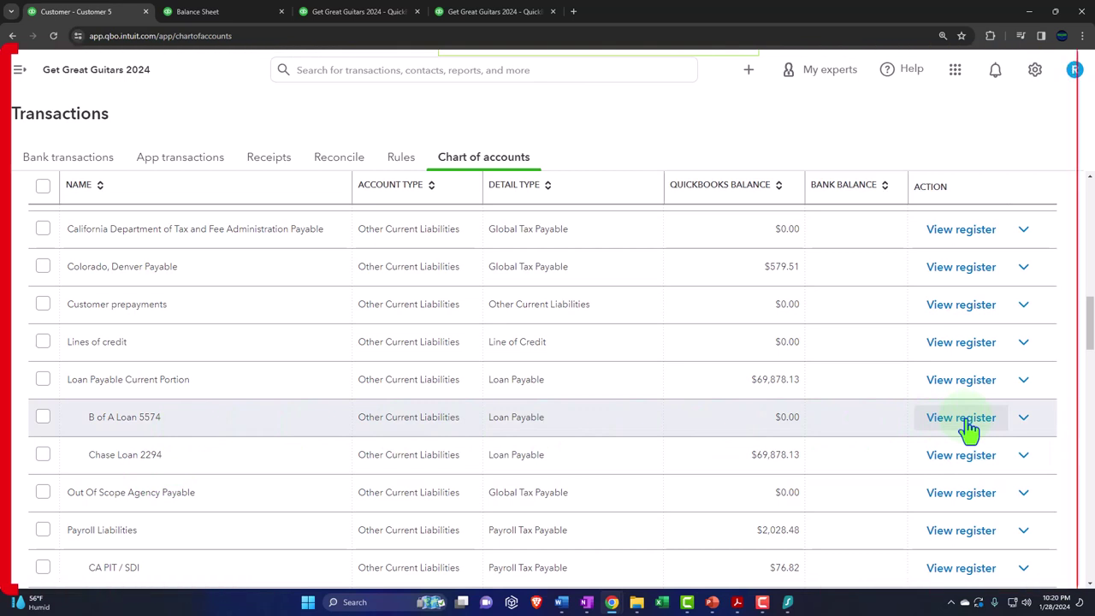
Open the B of A Loan 5574 register and add a new journal entry
{"action": "left_click", "coordinate": [961, 417]}
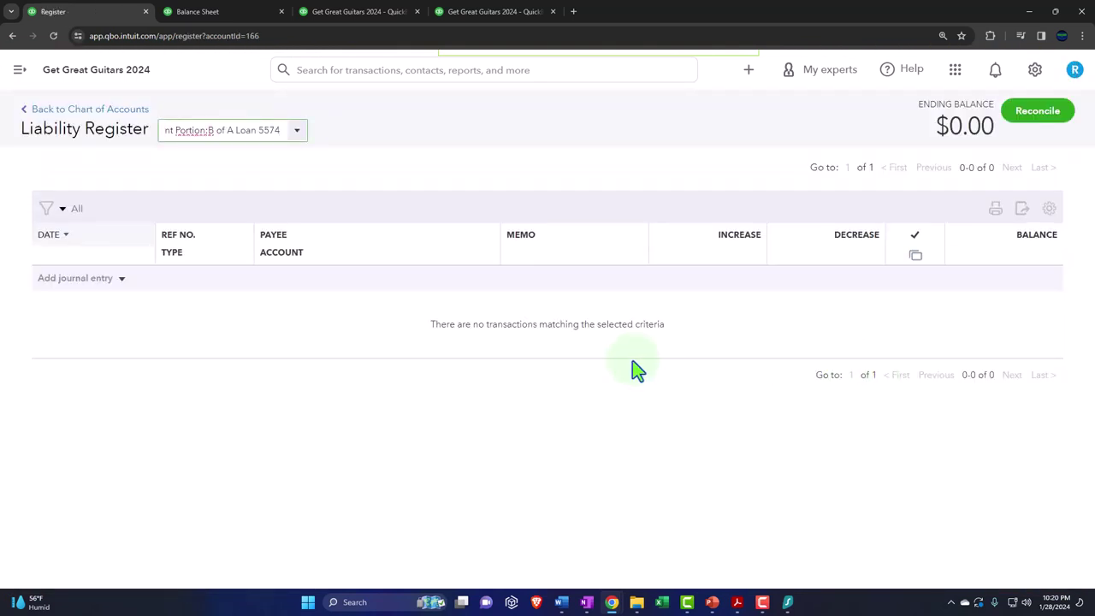
{"action": "left_click", "coordinate": [122, 280]}
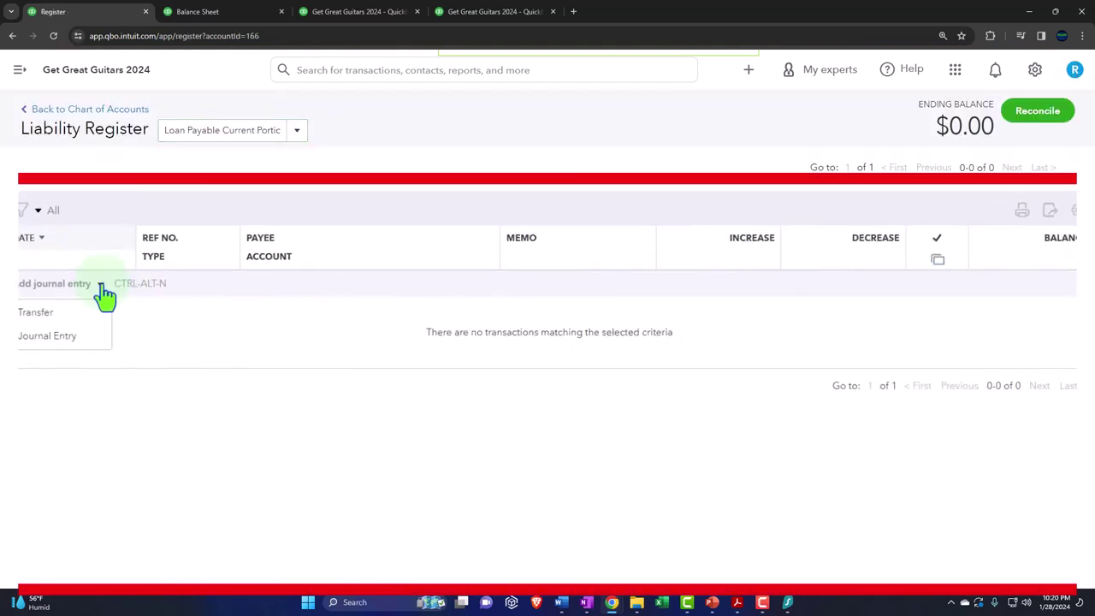
{"action": "left_click", "coordinate": [86, 339]}
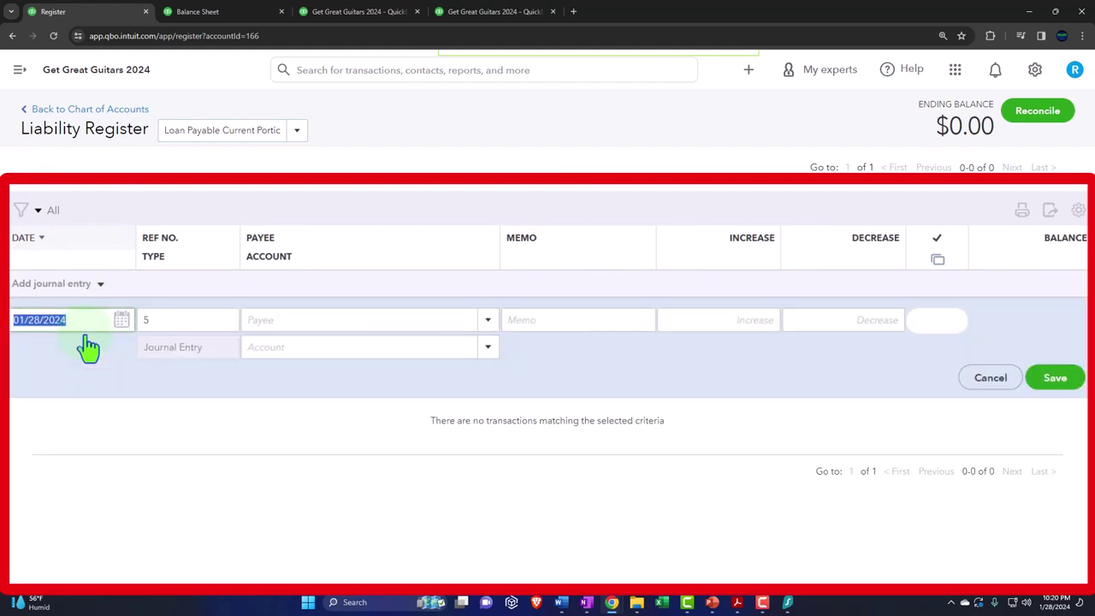
Date the journal entry 02/28/2024 and enter 'B of A Bank' as the payee
{"action": "type", "text": "0228"}
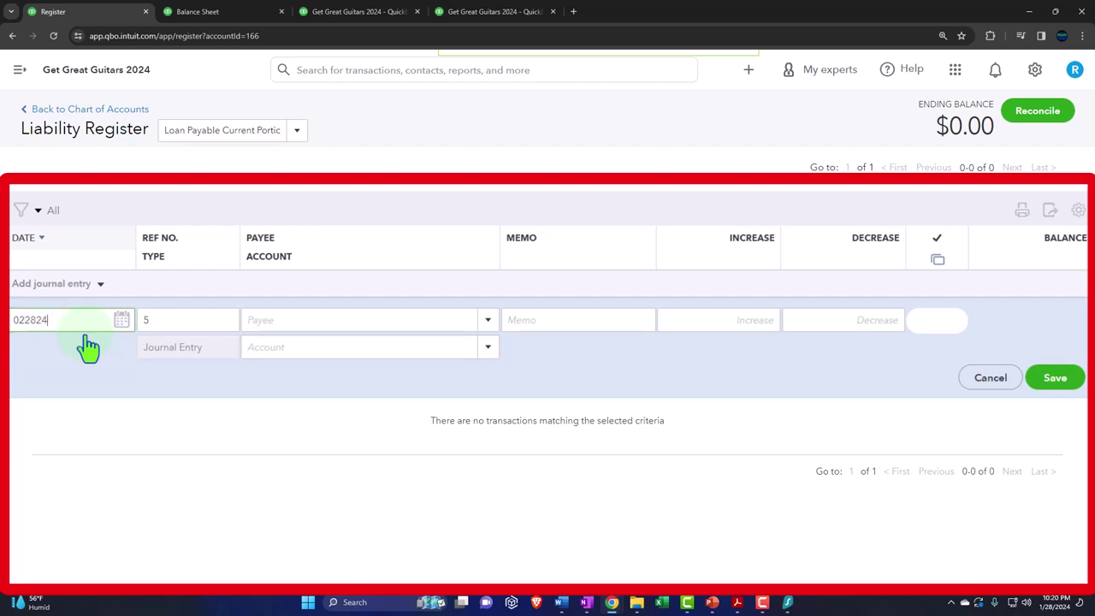
{"action": "key", "text": "Tab"}
{"action": "key", "text": "Tab"}
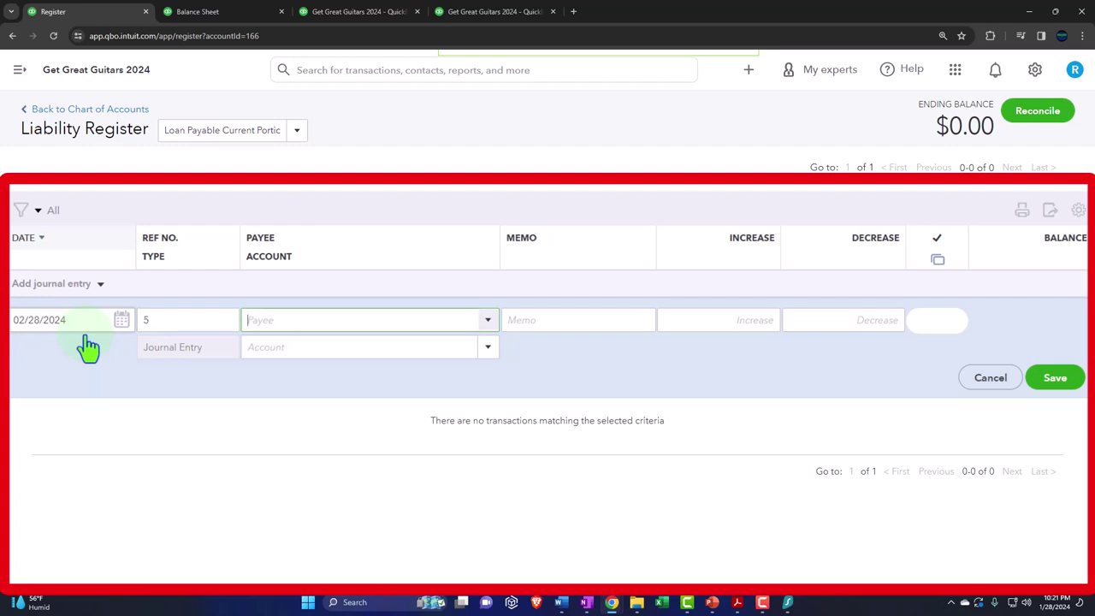
{"action": "left_click", "coordinate": [89, 347]}
{"action": "left_click", "coordinate": [304, 325]}
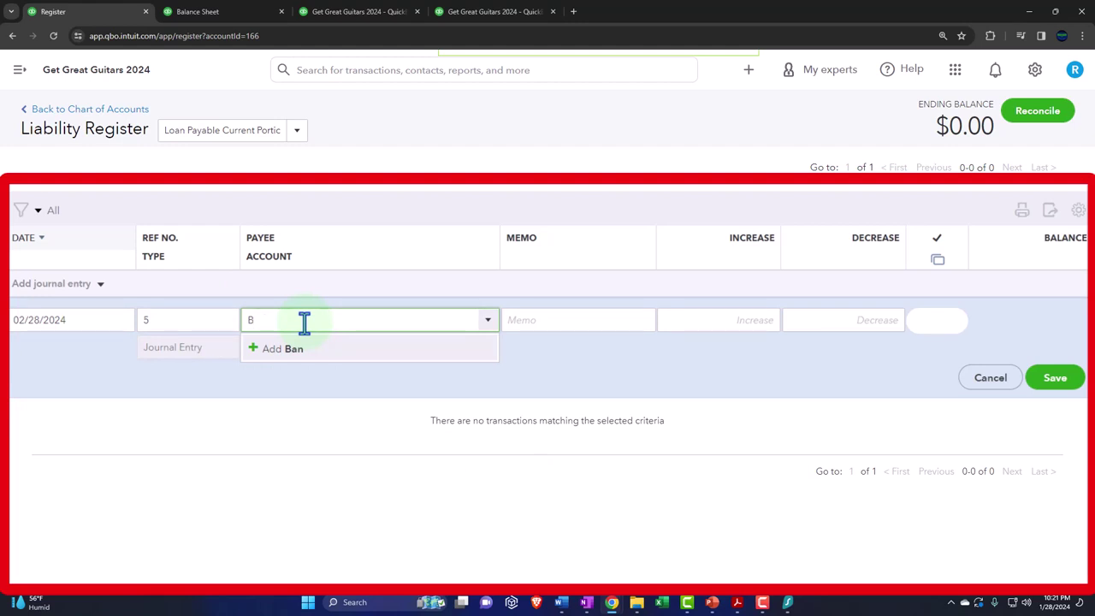
{"action": "key", "text": "BackSpace"}
{"action": "type", "text": "B of A"}
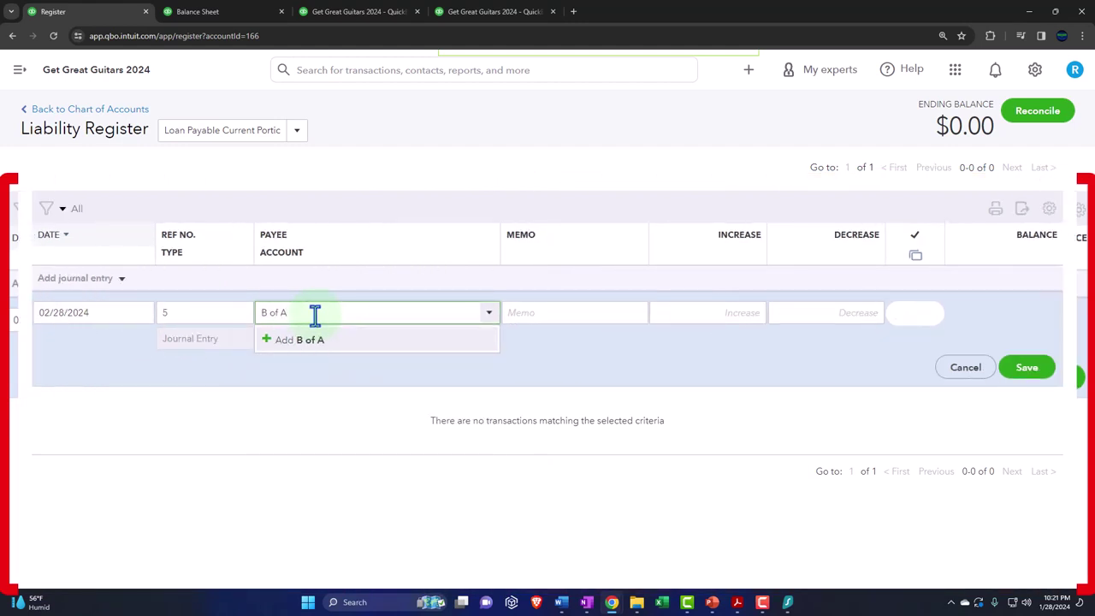
{"action": "type", "text": " Bank"}
Add B of A Bank as a new Vendor name and set it as the entry's payee
{"action": "key", "text": "Tab"}
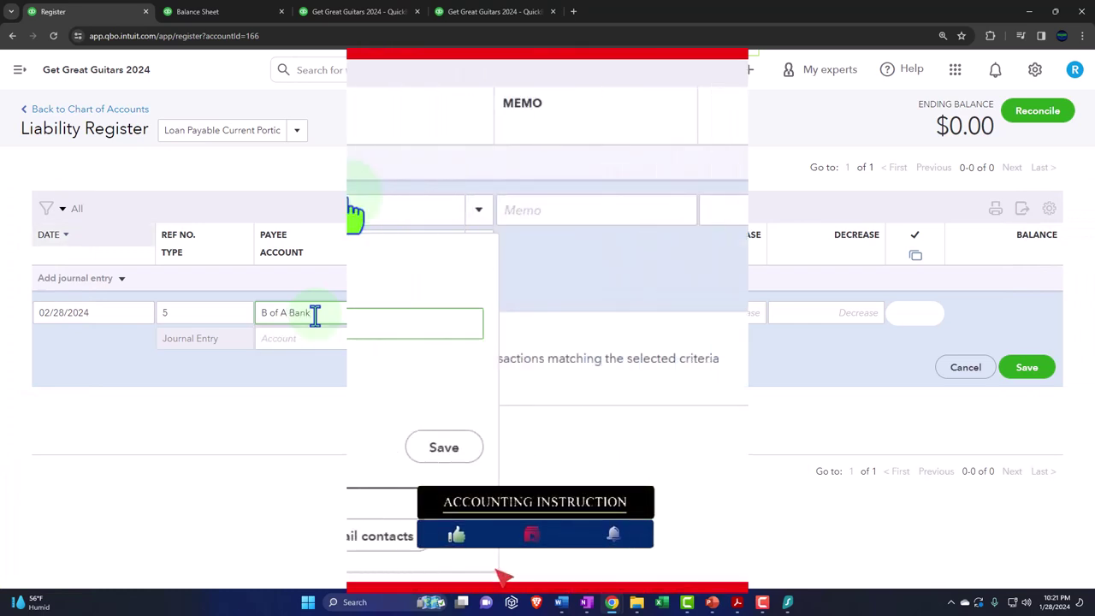
{"action": "left_click", "coordinate": [259, 396]}
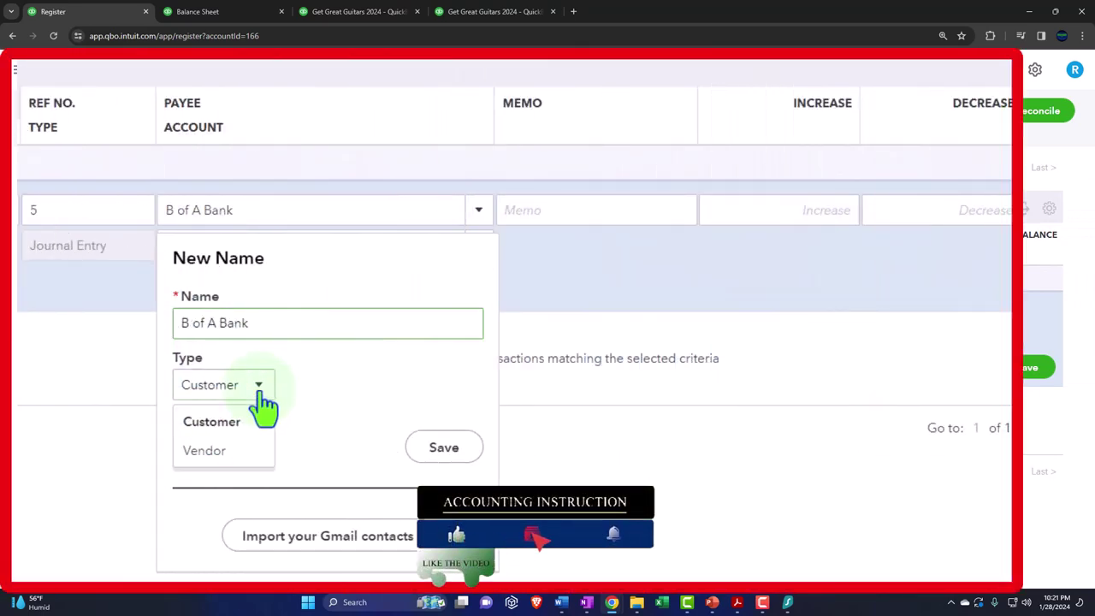
{"action": "left_click", "coordinate": [228, 462]}
{"action": "left_click", "coordinate": [443, 462]}
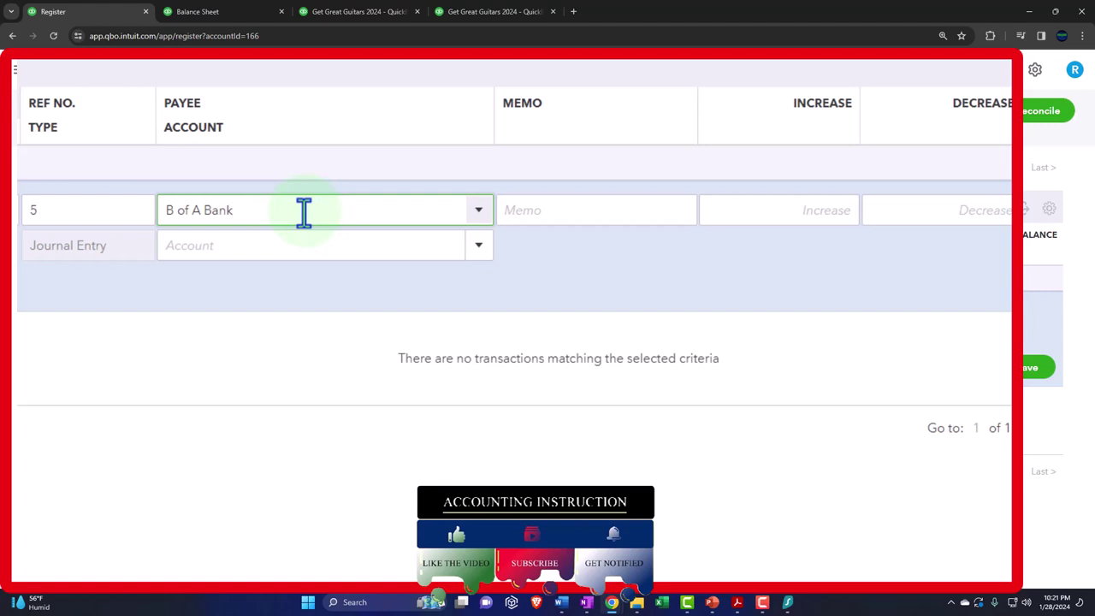
{"action": "key", "text": "Tab"}
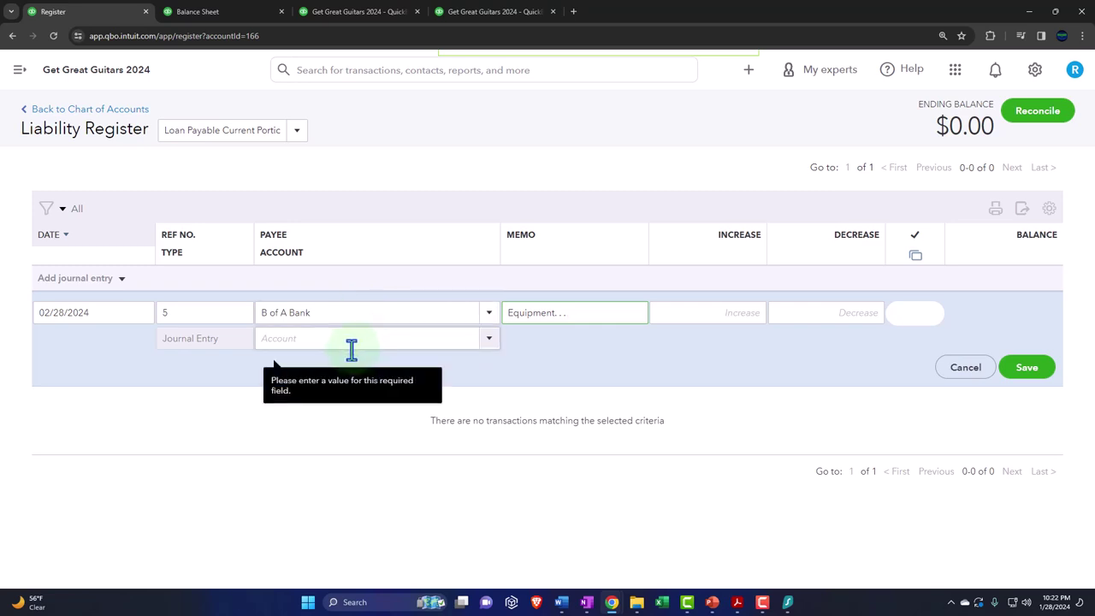
{"action": "left_click", "coordinate": [738, 603]}
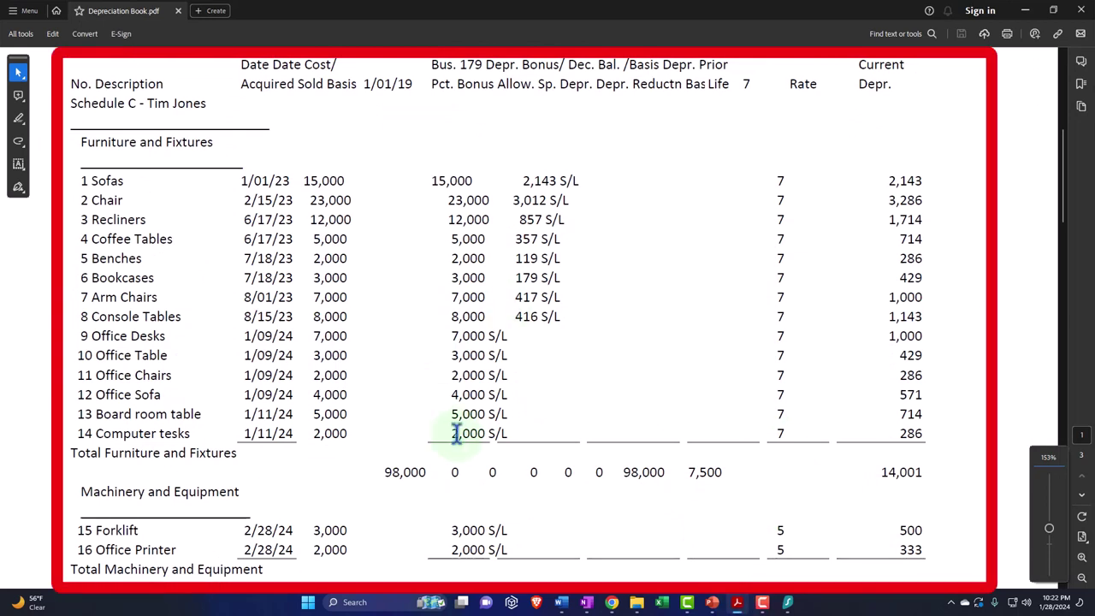
{"action": "left_click", "coordinate": [1025, 12]}
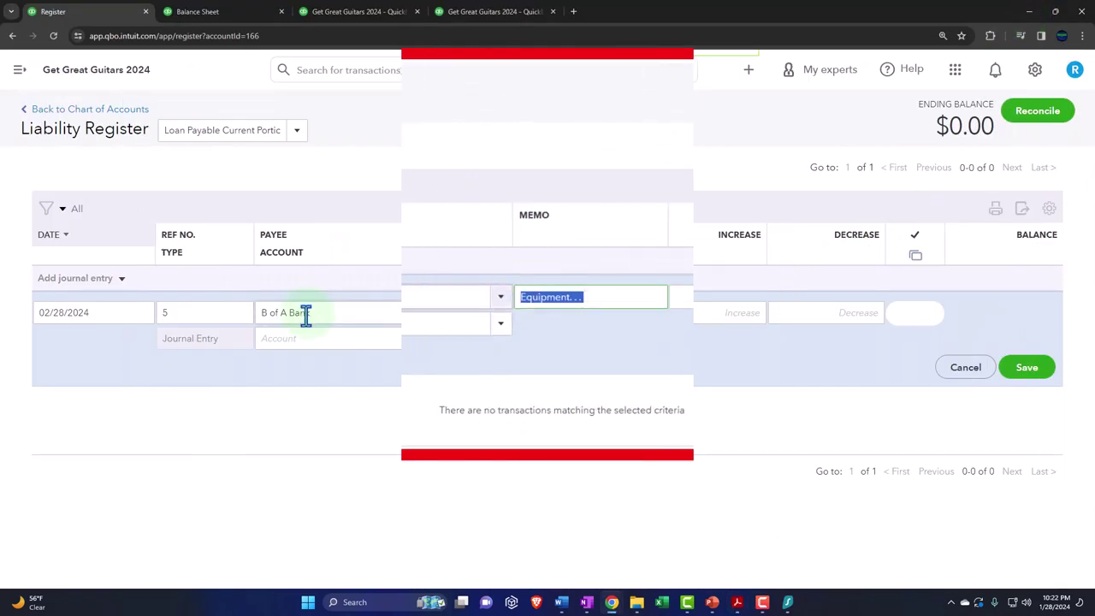
Keep the memo and enter a 5,000.00 increase on the register line
{"action": "left_click", "coordinate": [597, 293]}
{"action": "key", "text": "Tab"}
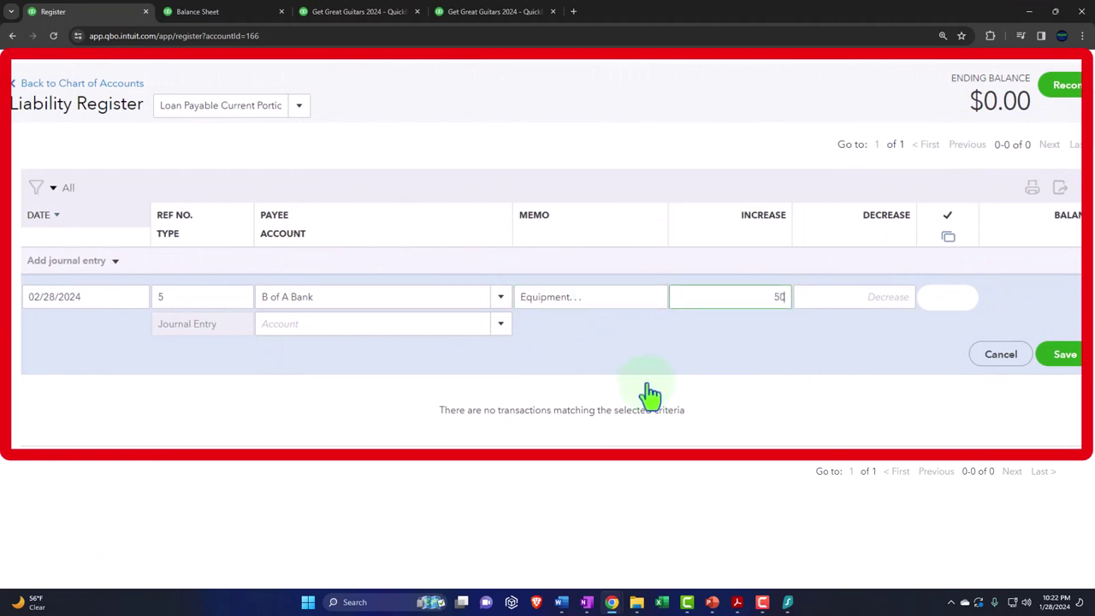
{"action": "key", "text": "Tab"}
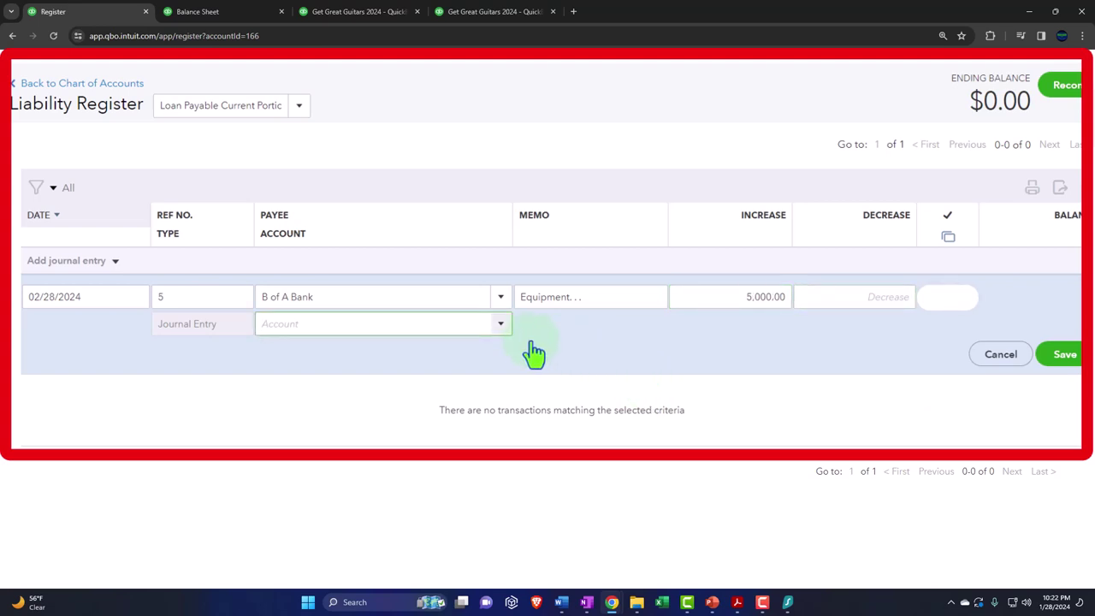
Charge the entry to Furniture & Equipment and save it
{"action": "left_click", "coordinate": [504, 331]}
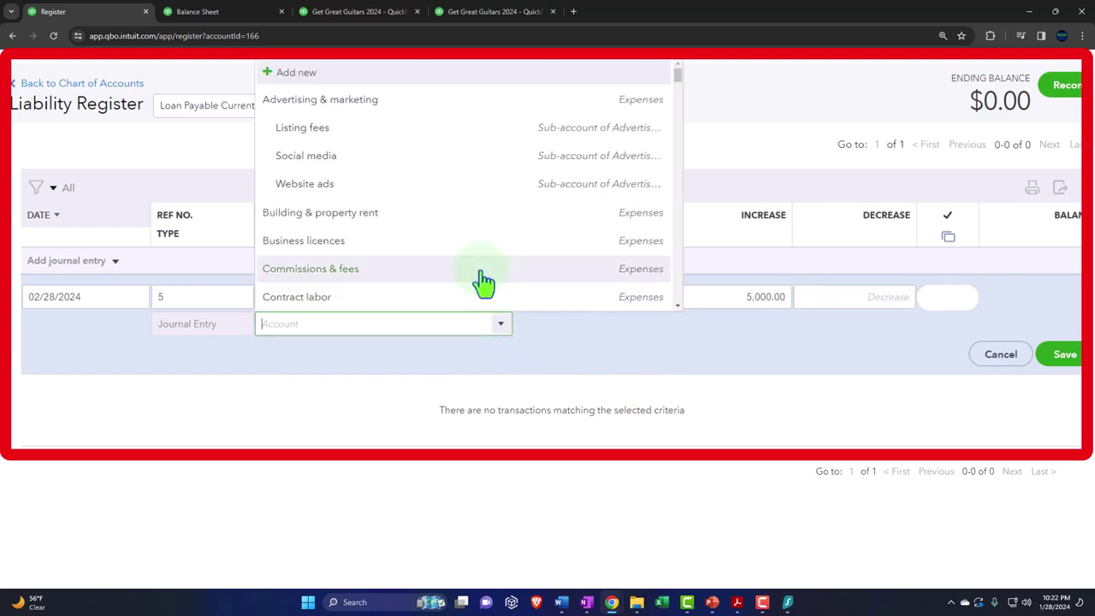
{"action": "scroll", "coordinate": [492, 265], "scroll_direction": "down", "scroll_amount": 3}
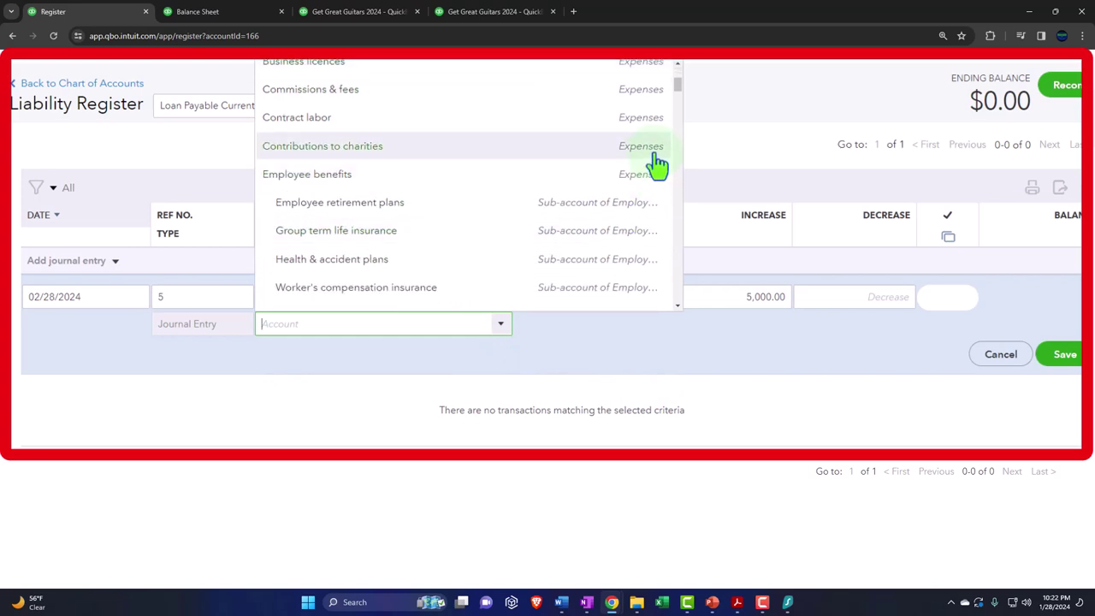
{"action": "scroll", "coordinate": [650, 171], "scroll_direction": "down", "scroll_amount": 6}
{"action": "scroll", "coordinate": [648, 193], "scroll_direction": "down", "scroll_amount": 5}
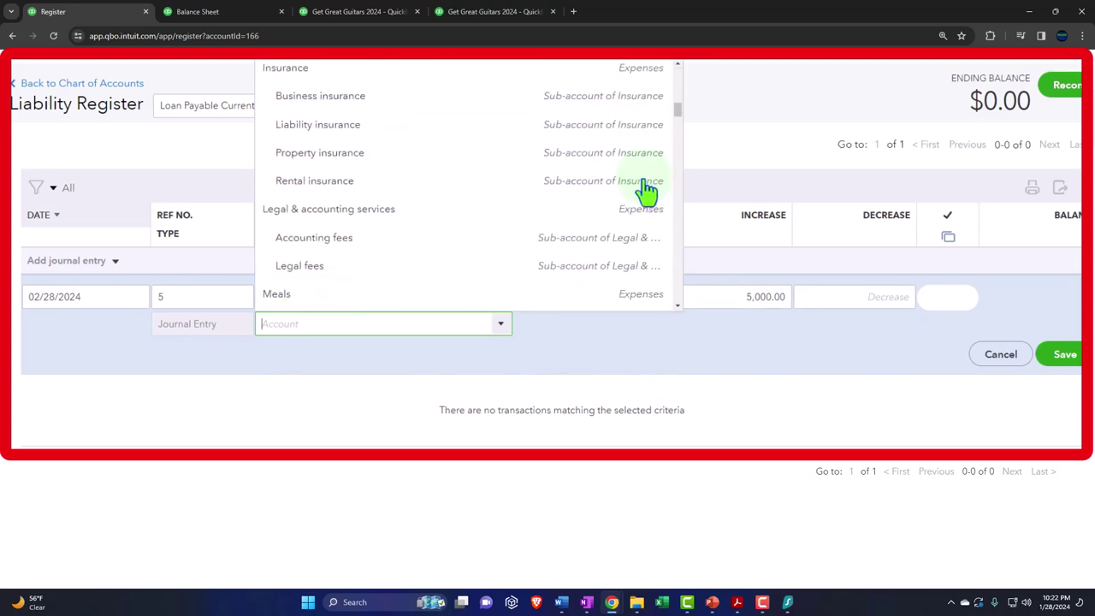
{"action": "scroll", "coordinate": [648, 193], "scroll_direction": "down", "scroll_amount": 6}
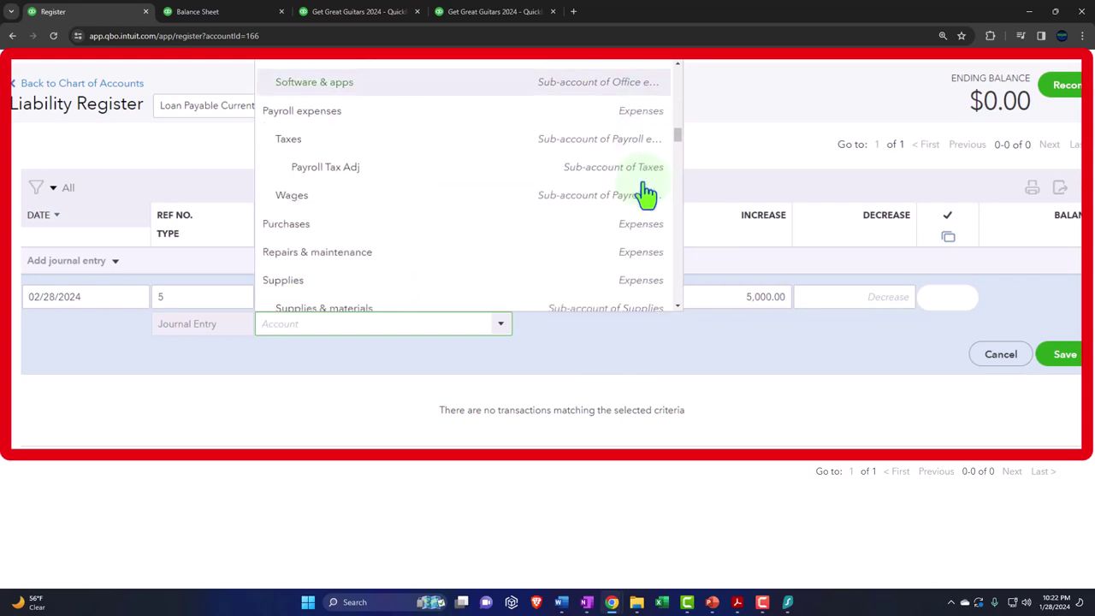
{"action": "scroll", "coordinate": [648, 194], "scroll_direction": "down", "scroll_amount": 6}
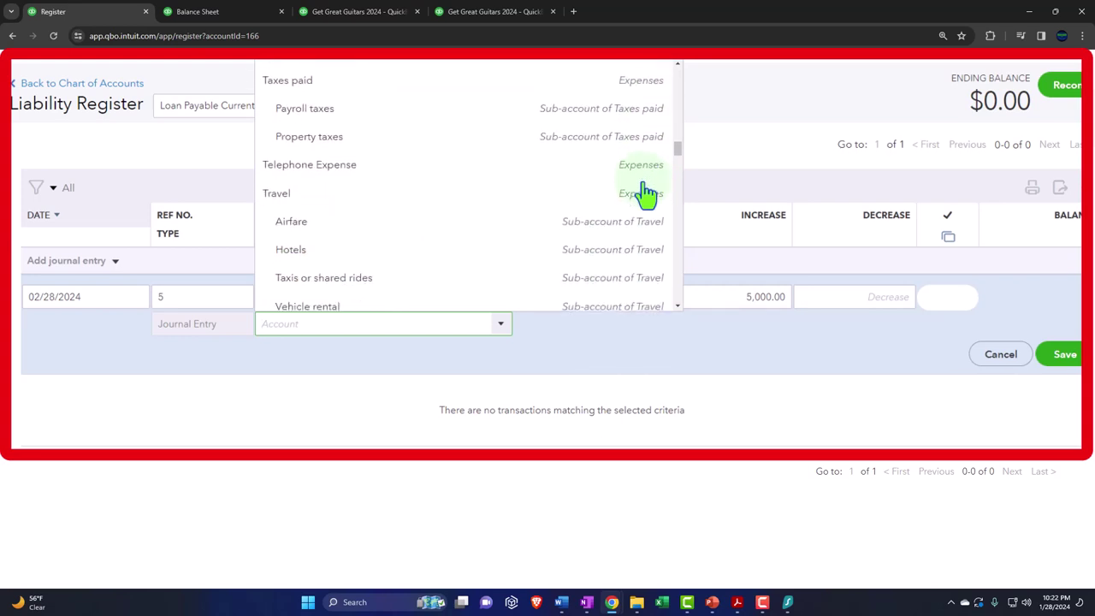
{"action": "scroll", "coordinate": [648, 195], "scroll_direction": "down", "scroll_amount": 5}
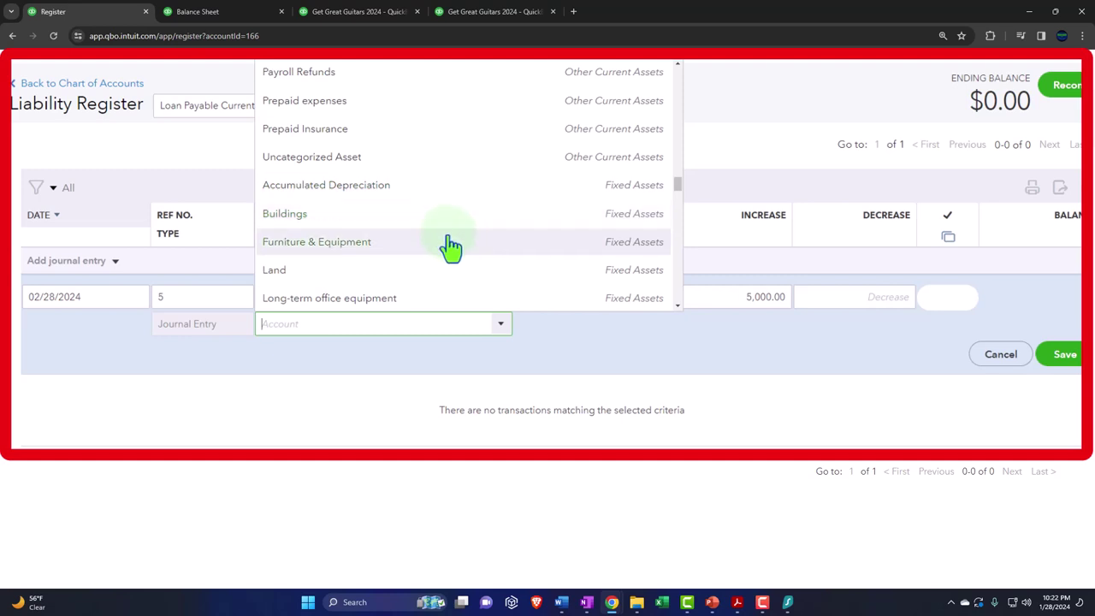
{"action": "left_click", "coordinate": [331, 244]}
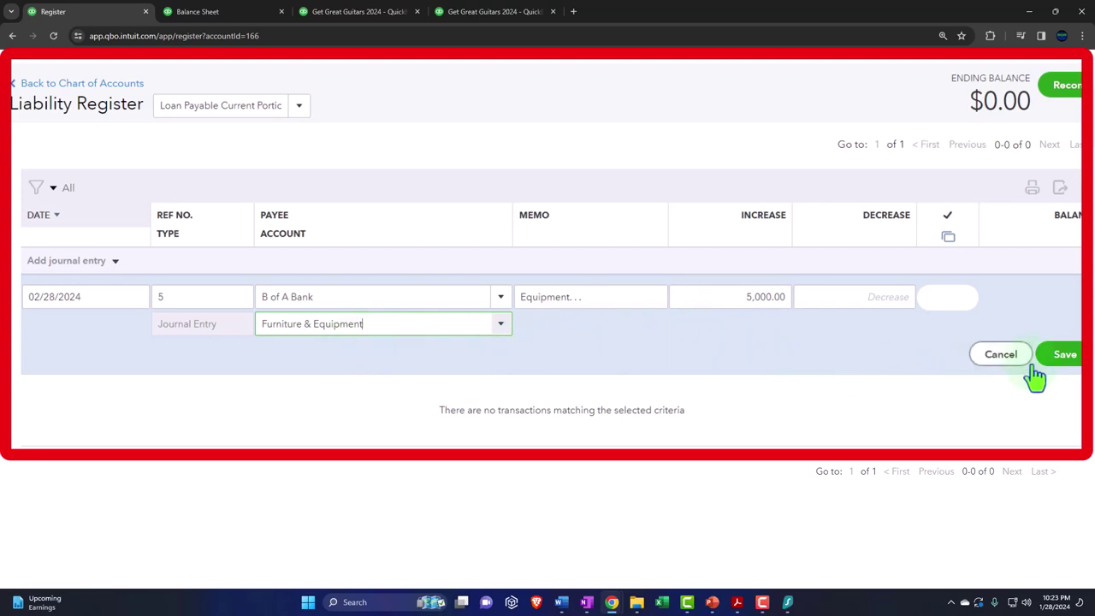
{"action": "left_click", "coordinate": [1061, 360]}
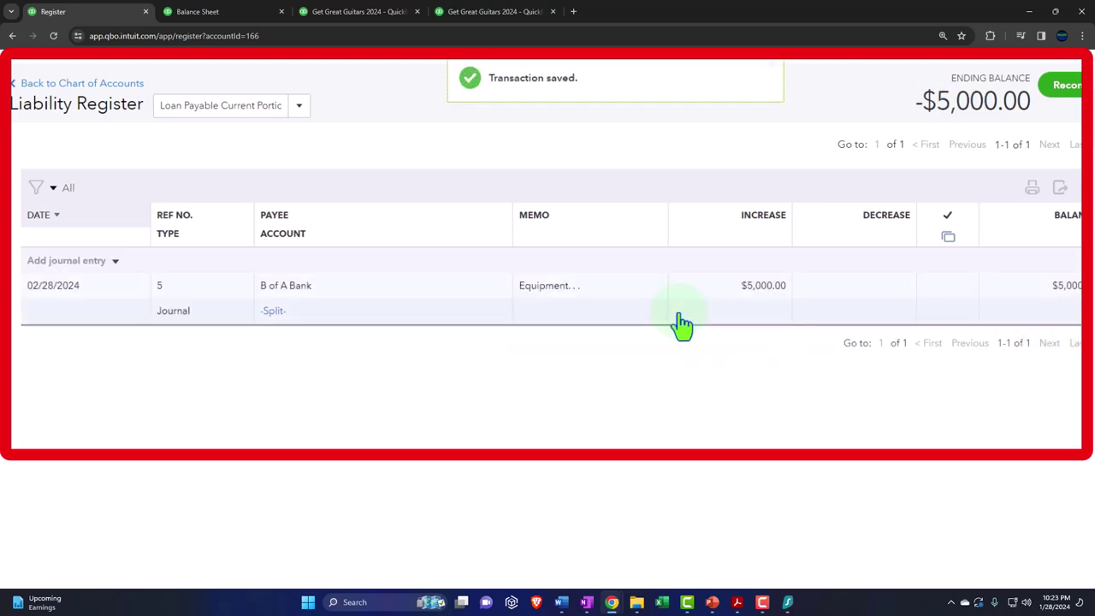
Reopen journal entry 5, copy the equipment description onto the Furniture & Equipment line, and save
{"action": "left_click", "coordinate": [311, 309]}
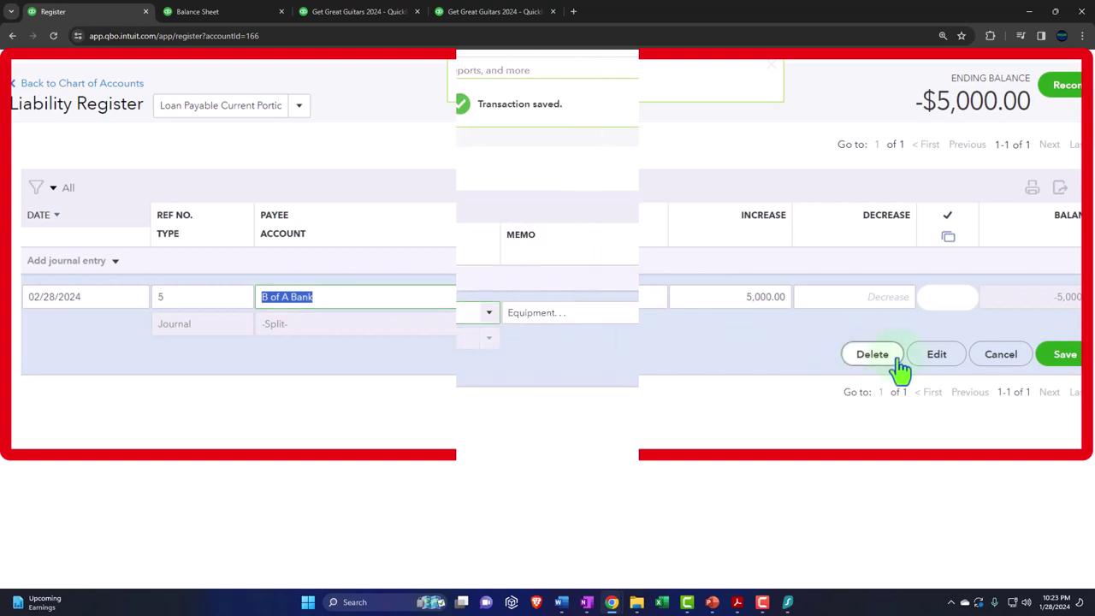
{"action": "left_click", "coordinate": [935, 360]}
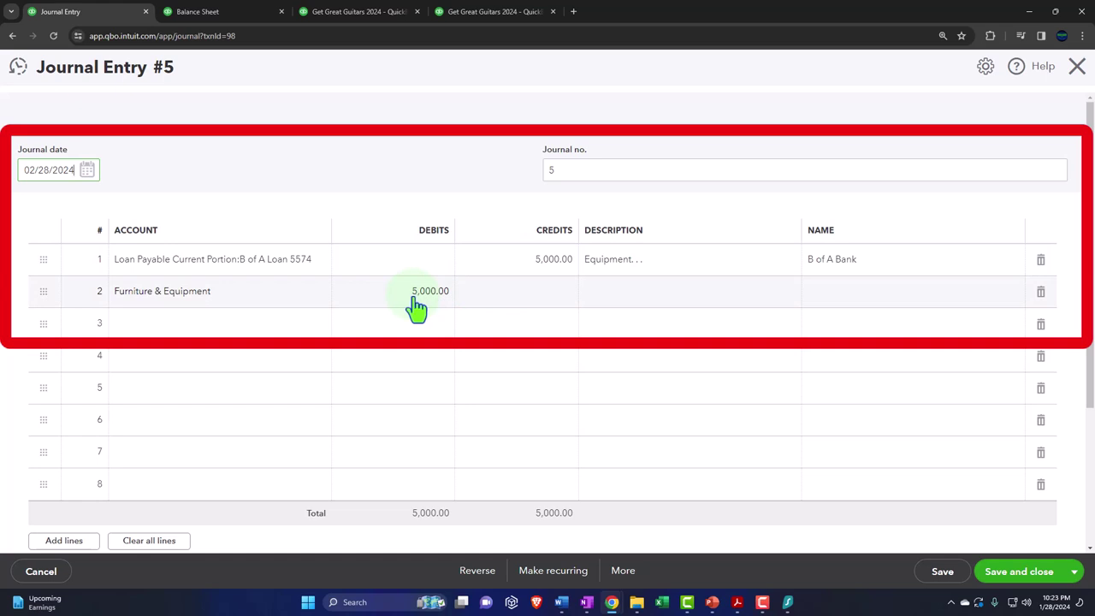
{"action": "left_click", "coordinate": [652, 266]}
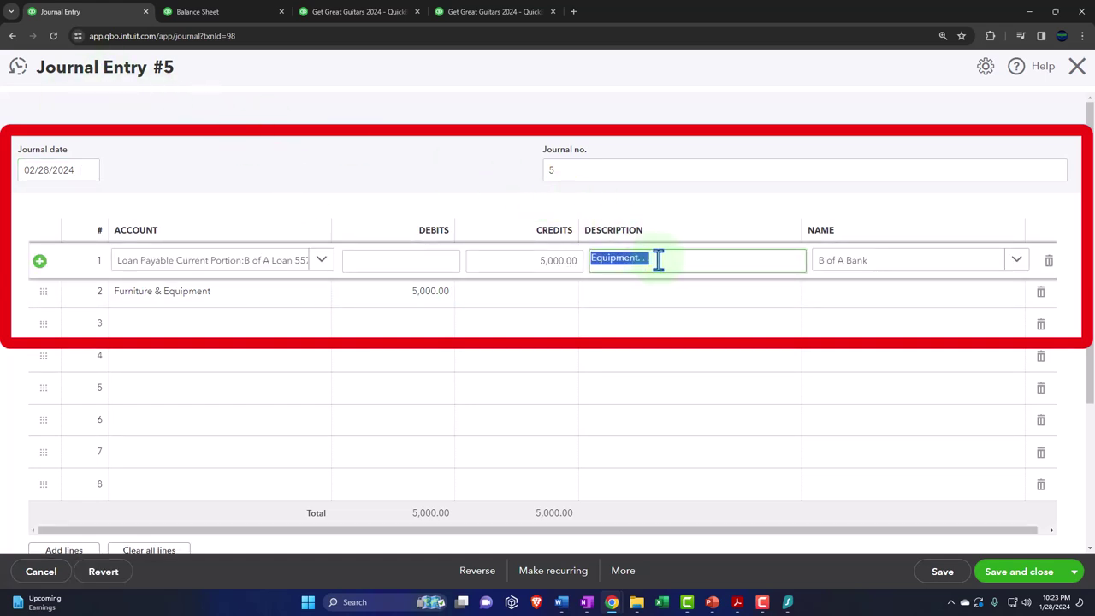
{"action": "left_click", "coordinate": [633, 310]}
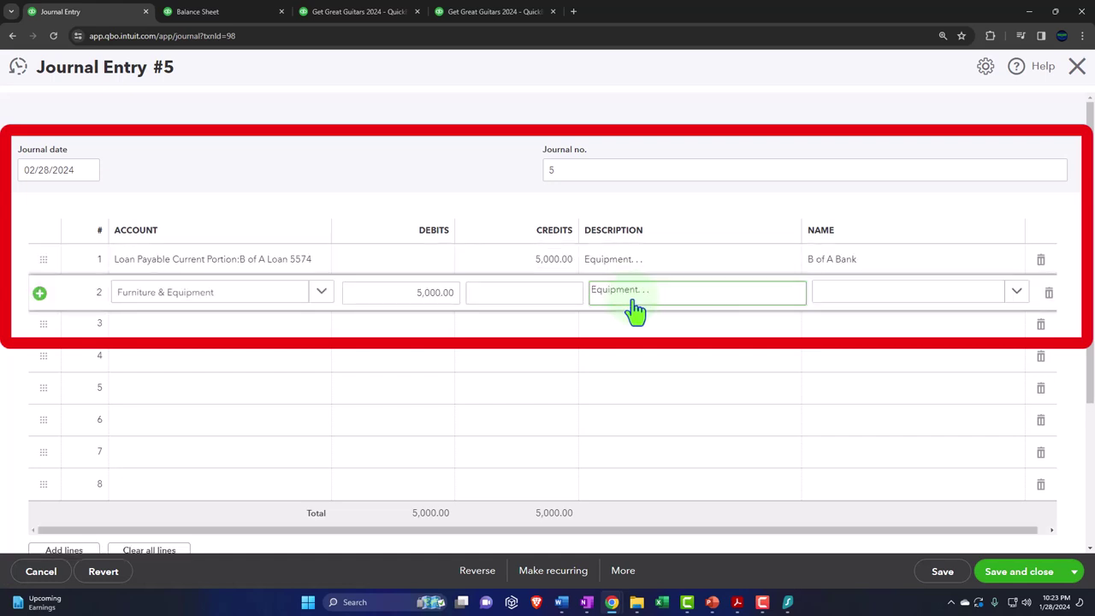
{"action": "key", "text": "Tab"}
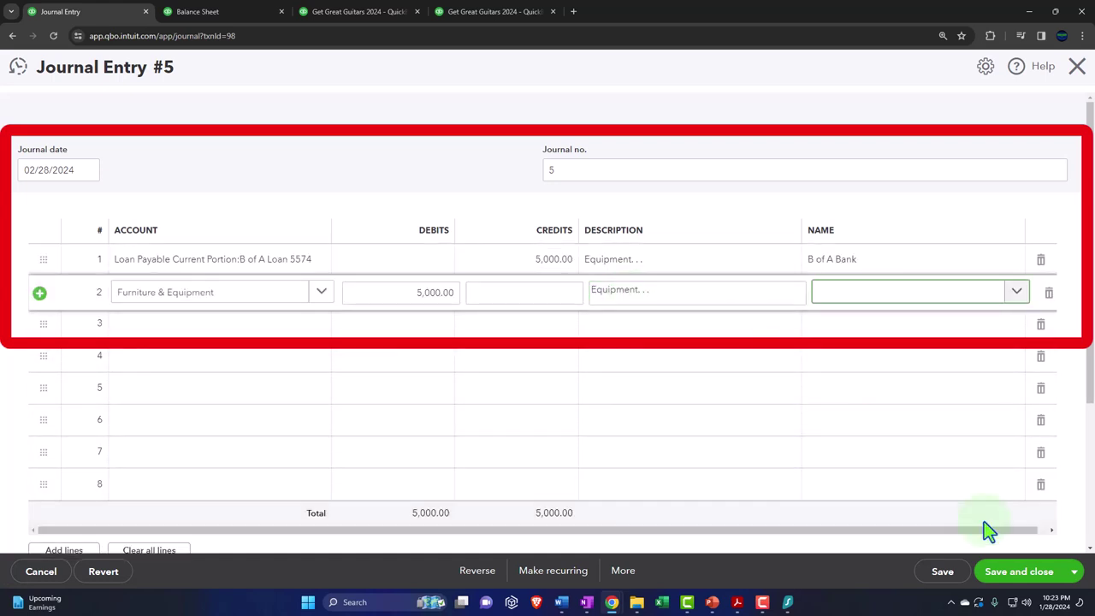
{"action": "left_click", "coordinate": [1034, 580]}
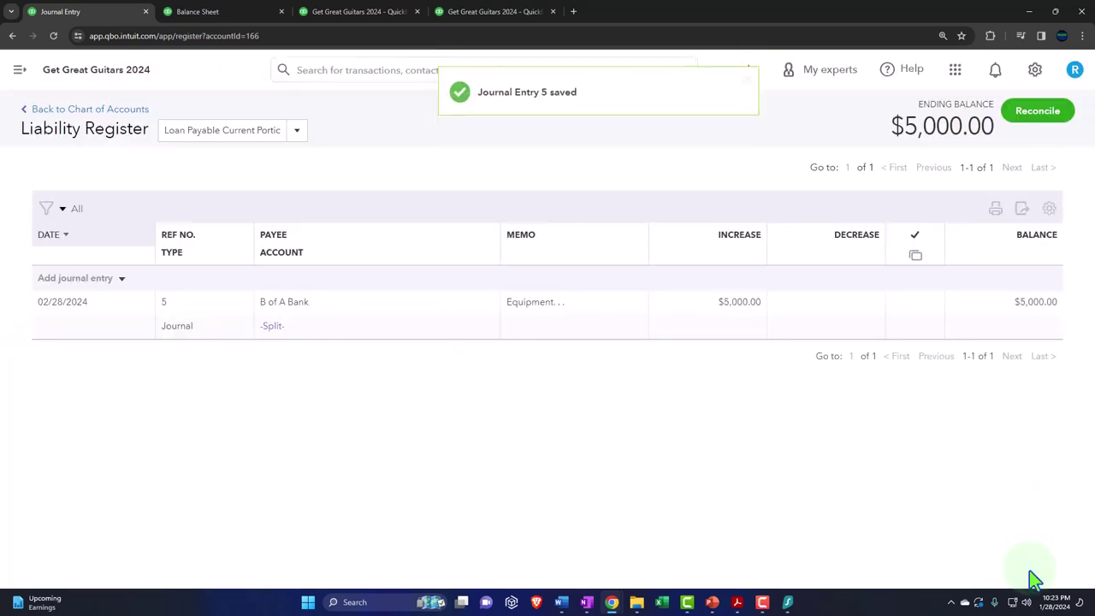
On the Balance Sheet, drill into February's 103,000.00 Furniture & Equipment amount
{"action": "left_click", "coordinate": [211, 18]}
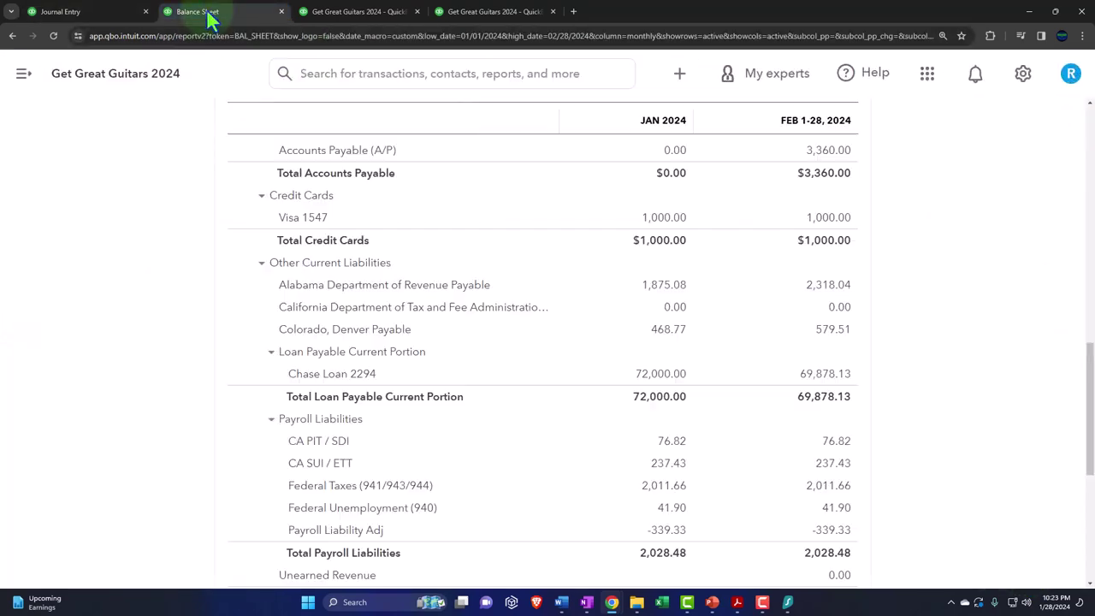
{"action": "scroll", "coordinate": [293, 137], "scroll_direction": "up", "scroll_amount": 3}
{"action": "scroll", "coordinate": [511, 388], "scroll_direction": "up", "scroll_amount": 6}
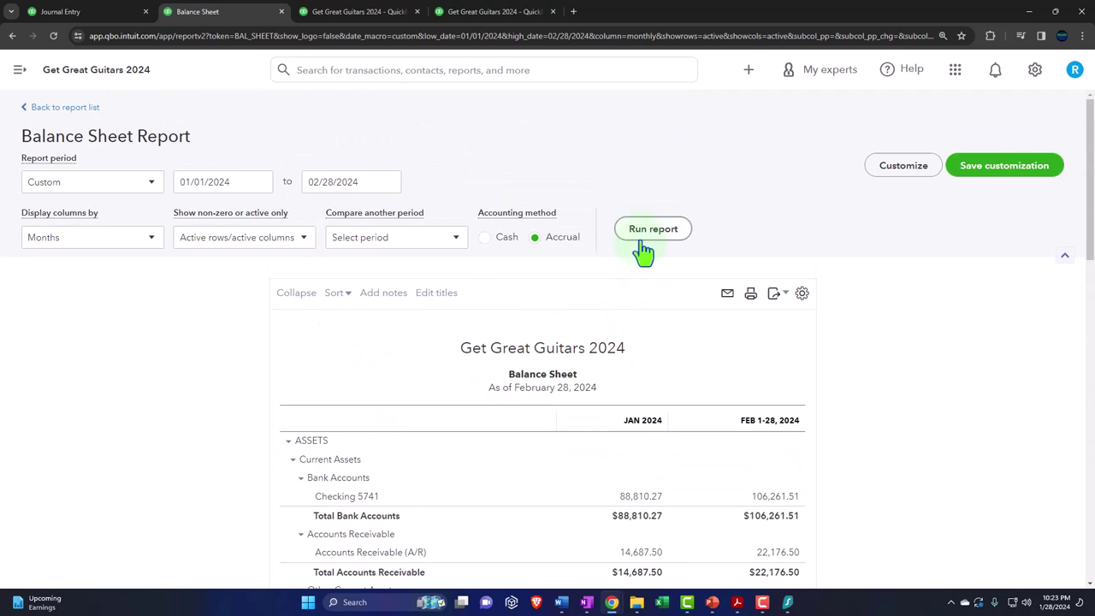
{"action": "scroll", "coordinate": [644, 250], "scroll_direction": "down", "scroll_amount": 2}
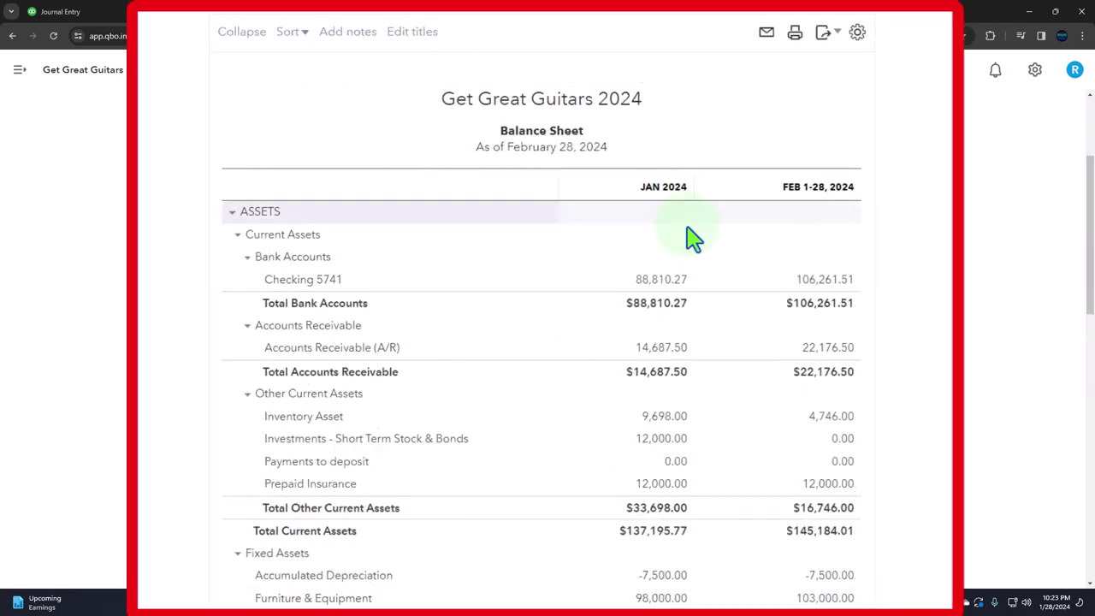
{"action": "key", "text": "ctrl+plus"}
{"action": "scroll", "coordinate": [724, 333], "scroll_direction": "down", "scroll_amount": 3}
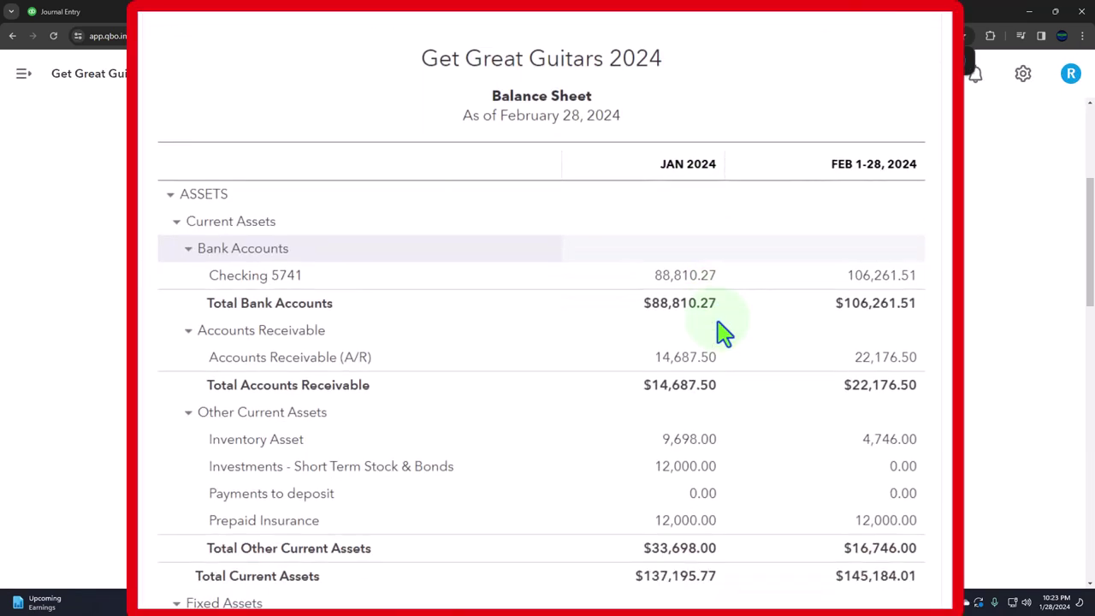
{"action": "scroll", "coordinate": [712, 342], "scroll_direction": "down", "scroll_amount": 1}
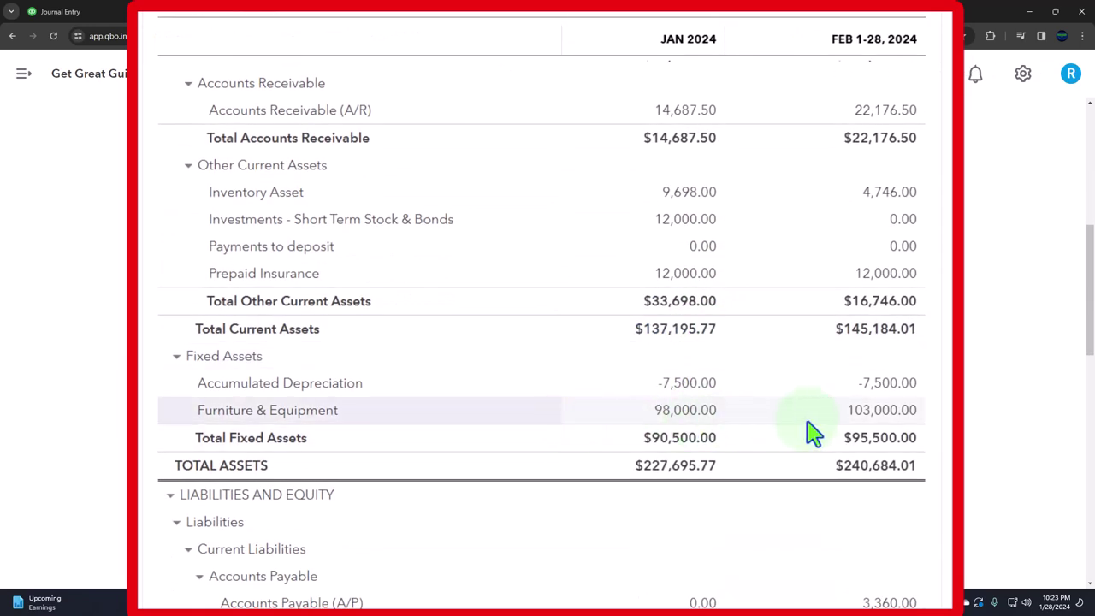
{"action": "left_click", "coordinate": [881, 414]}
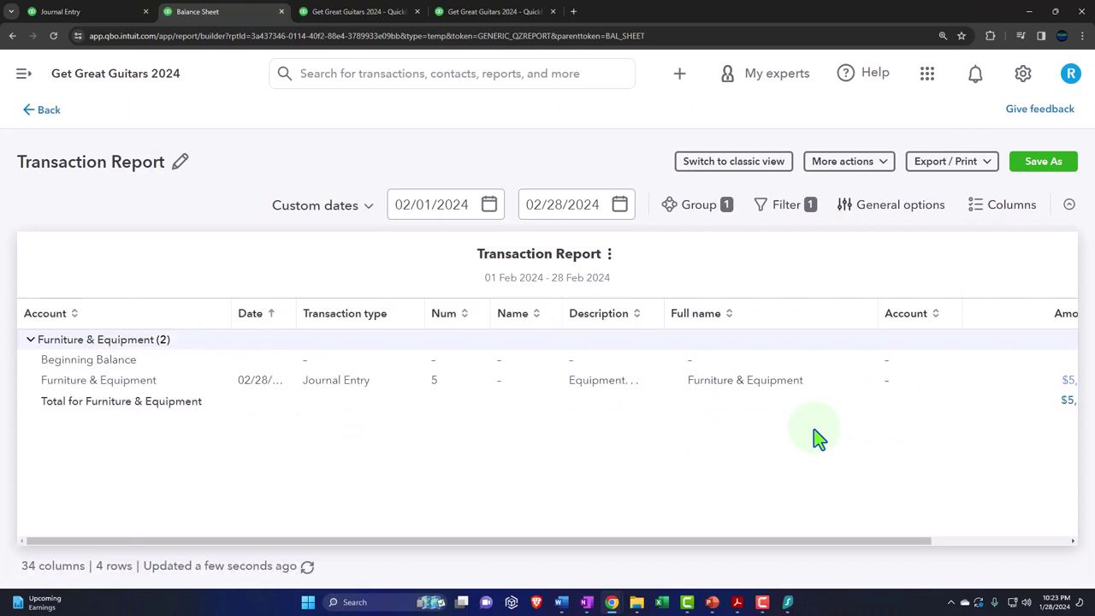
Zoom out and open journal entry 5 from the $5,000.00 transaction line
{"action": "key", "text": "ctrl+minus"}
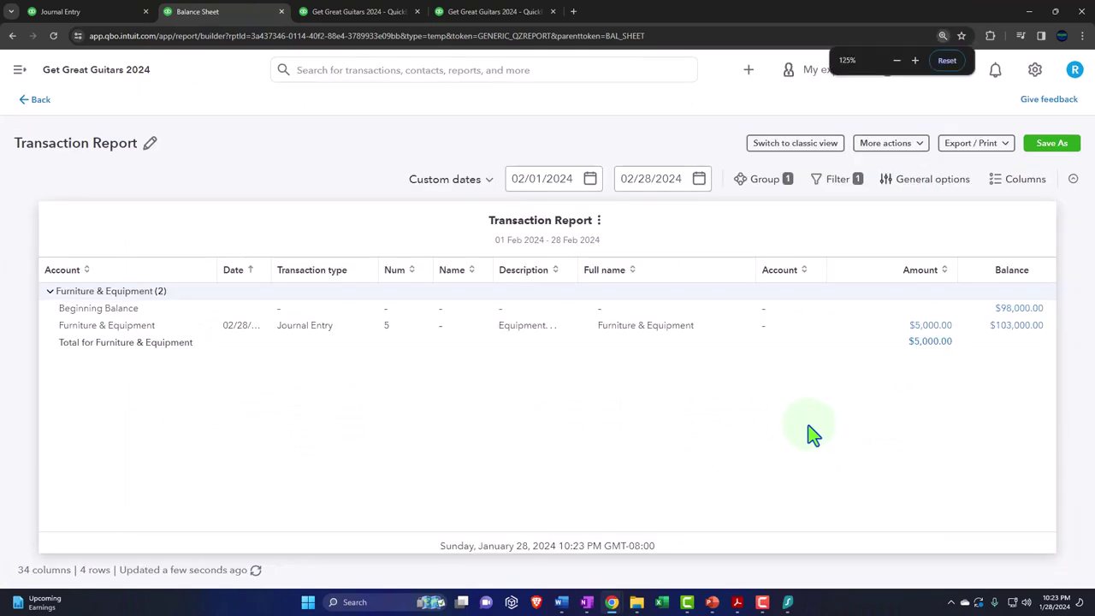
{"action": "left_click", "coordinate": [927, 334]}
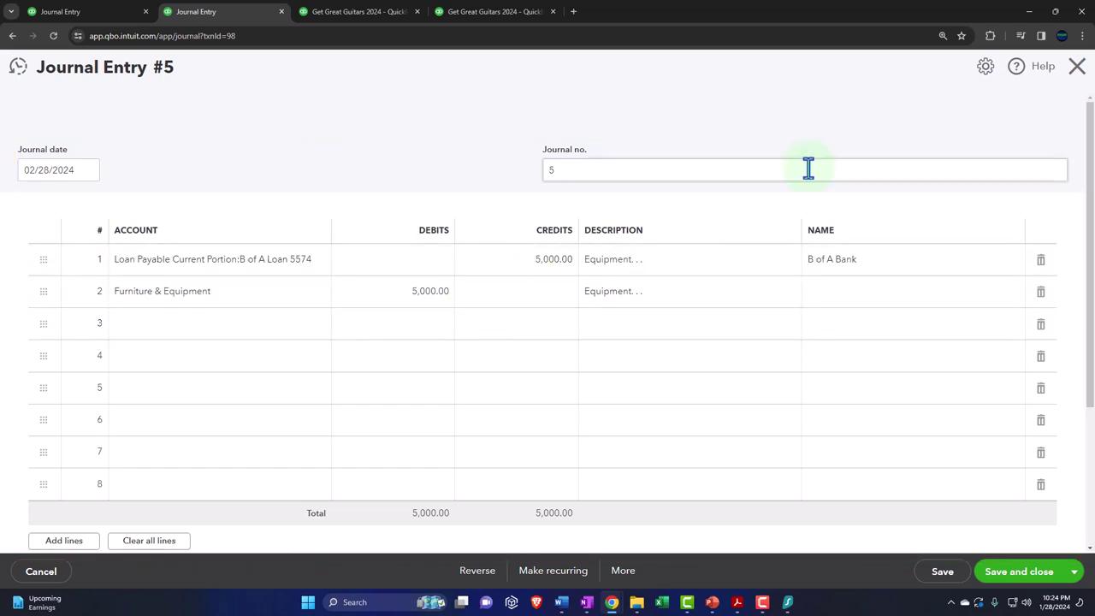
Close journal entry 5 and switch to Depreciation Book.pdf in Acrobat
{"action": "left_click", "coordinate": [1076, 68]}
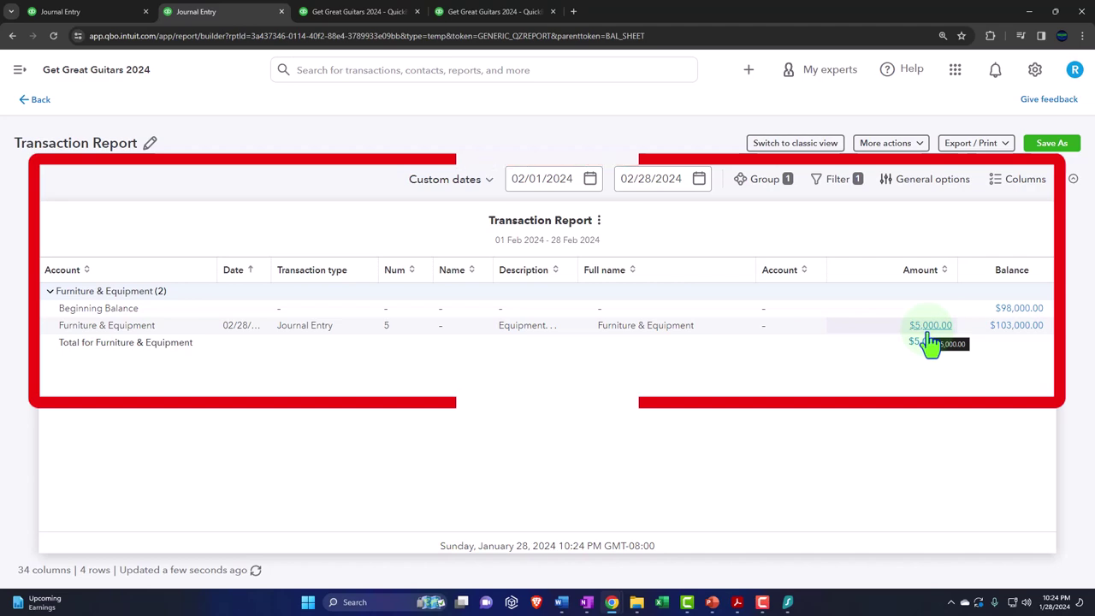
{"action": "left_click", "coordinate": [736, 604]}
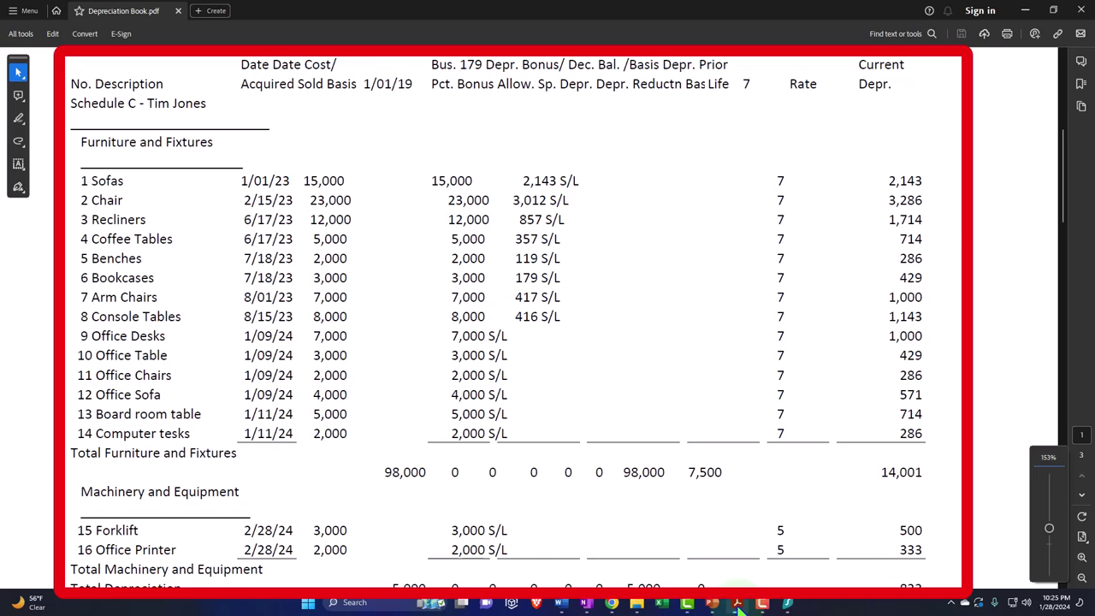
Go back to the QuickBooks Furniture & Equipment Transaction Report in Chrome
{"action": "left_click", "coordinate": [612, 602]}
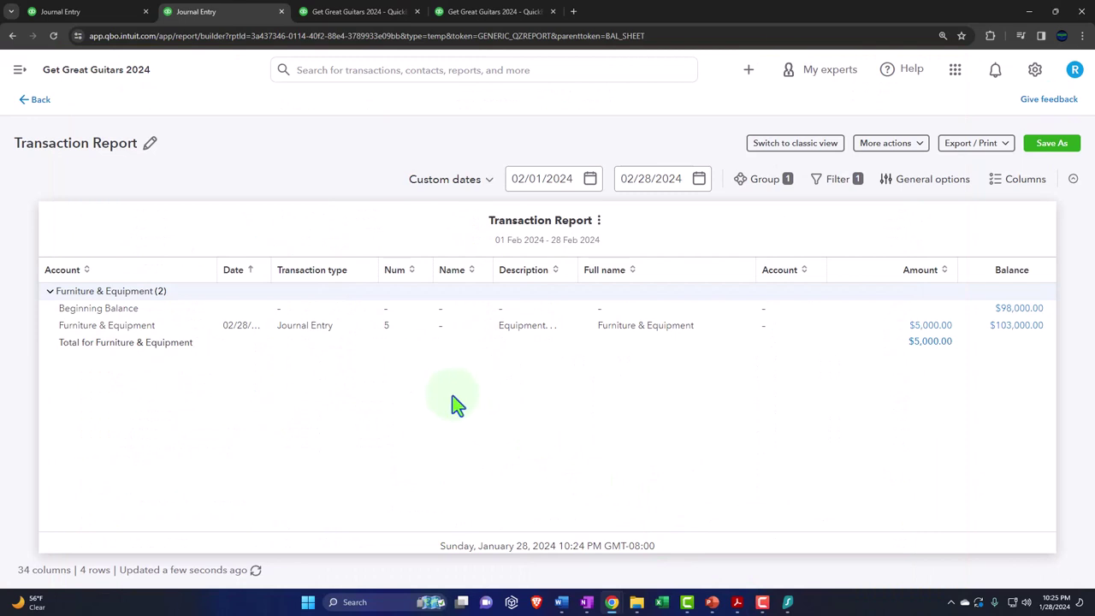
Back on the Balance Sheet, locate B of A Loan 5574 at 5,000.00 under Loan Payable Current Portion
{"action": "left_click", "coordinate": [42, 105]}
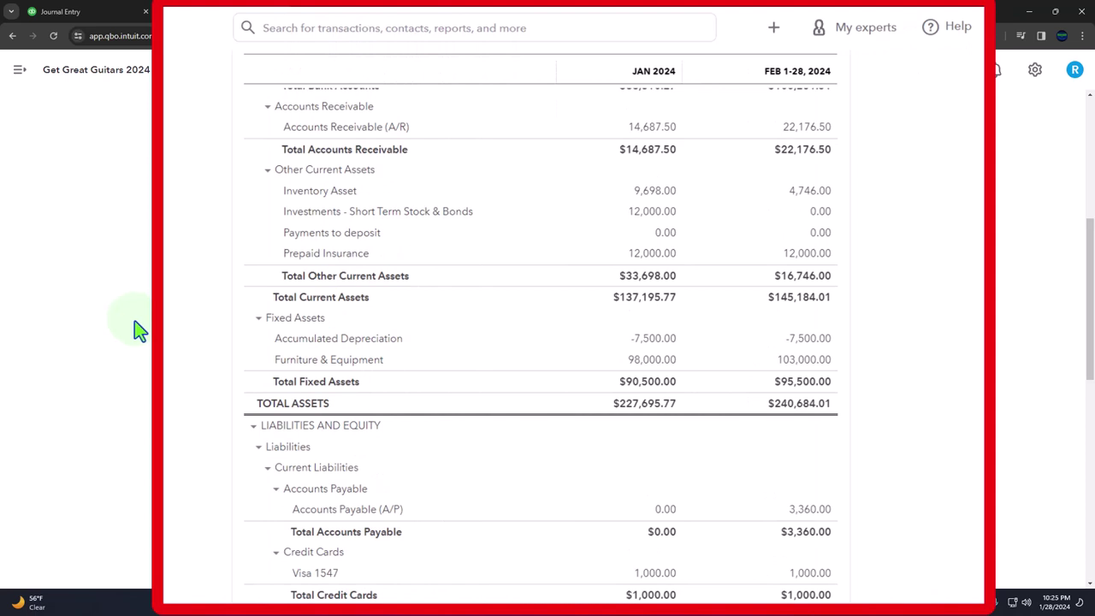
{"action": "scroll", "coordinate": [135, 322], "scroll_direction": "down", "scroll_amount": 3}
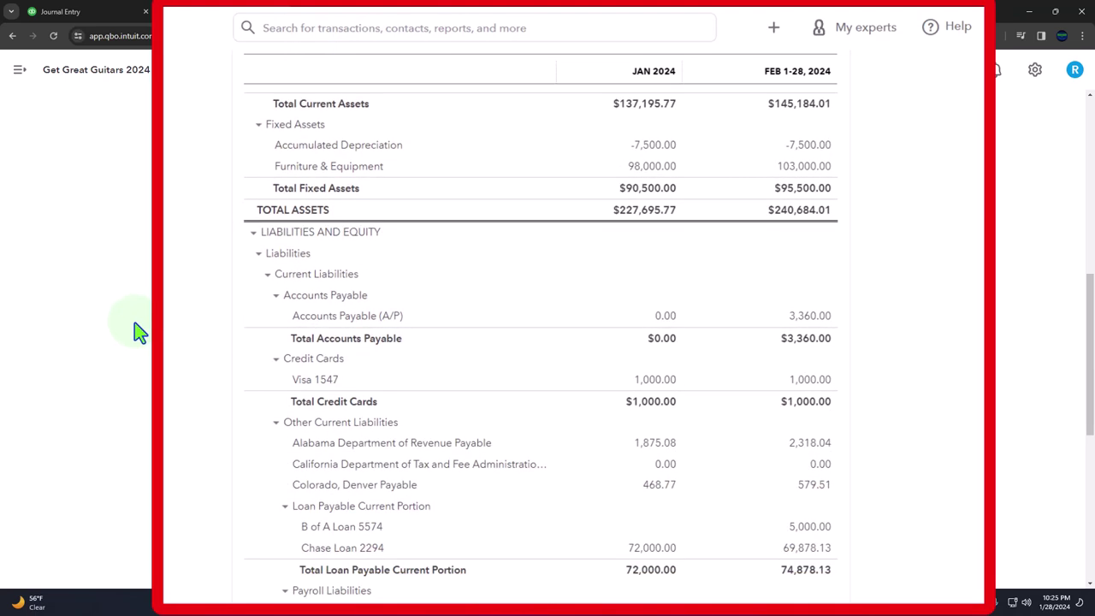
{"action": "key", "text": "ctrl+plus"}
{"action": "scroll", "coordinate": [134, 325], "scroll_direction": "down", "scroll_amount": 4}
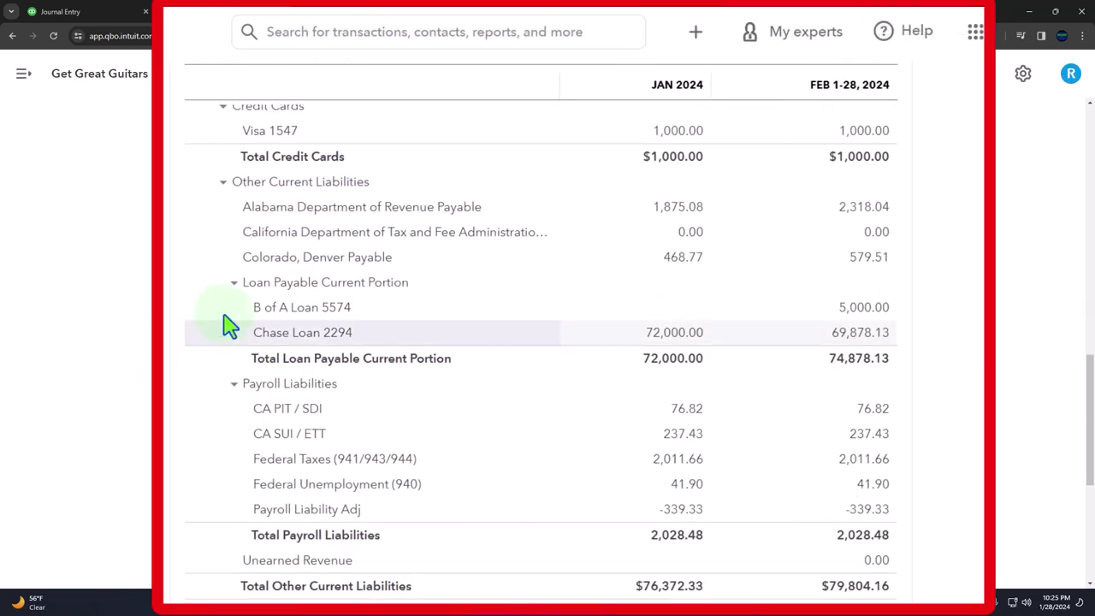
{"action": "left_click", "coordinate": [236, 289]}
{"action": "left_click", "coordinate": [237, 291]}
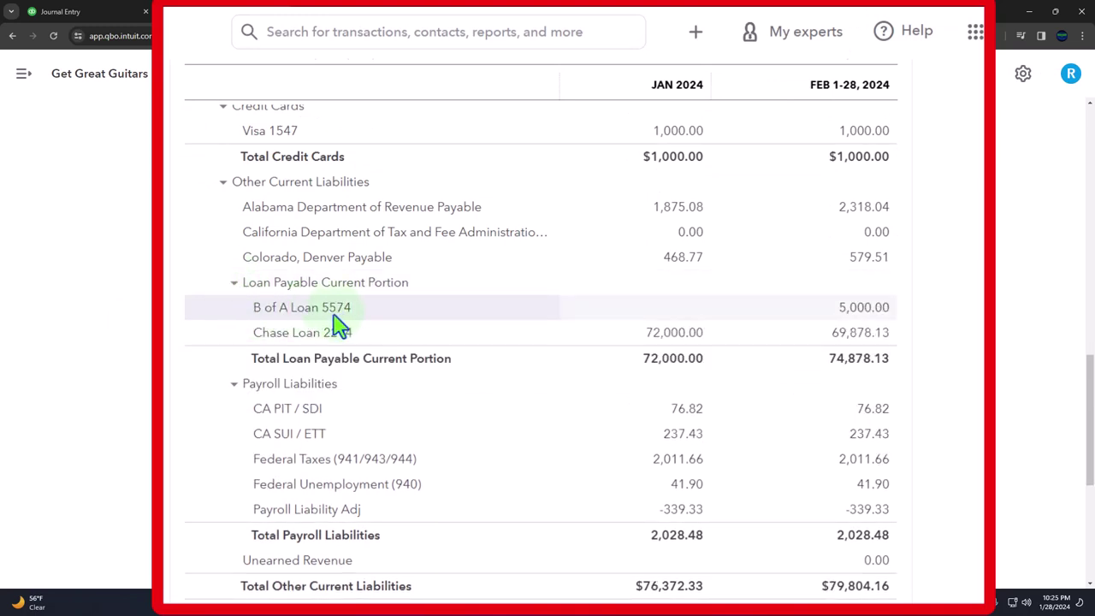
{"action": "scroll", "coordinate": [166, 353], "scroll_direction": "up", "scroll_amount": 1, "text": "ctrl"}
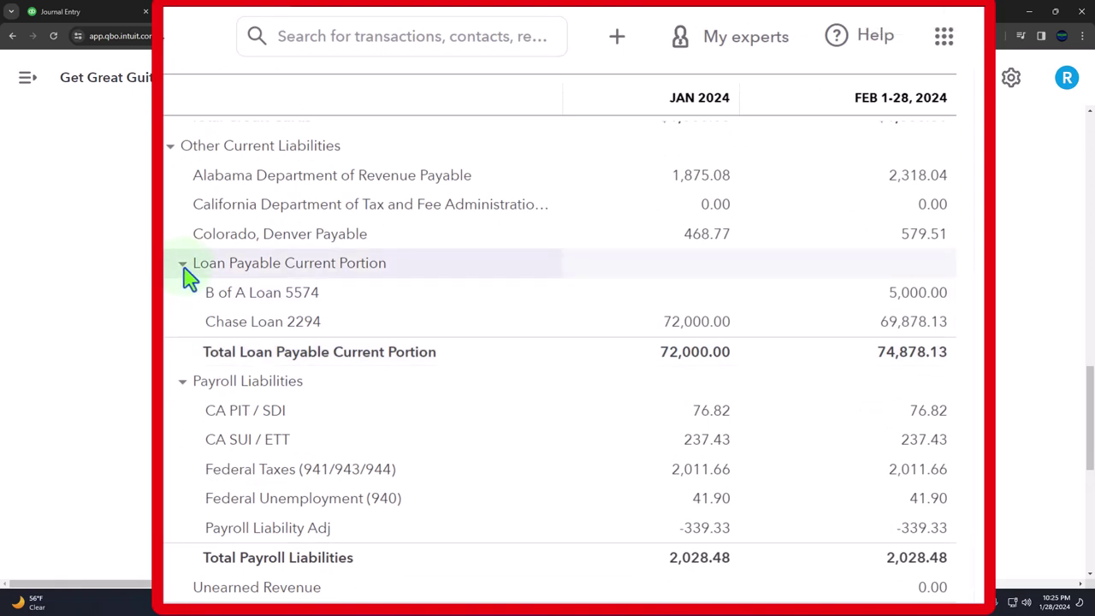
{"action": "left_click", "coordinate": [182, 264]}
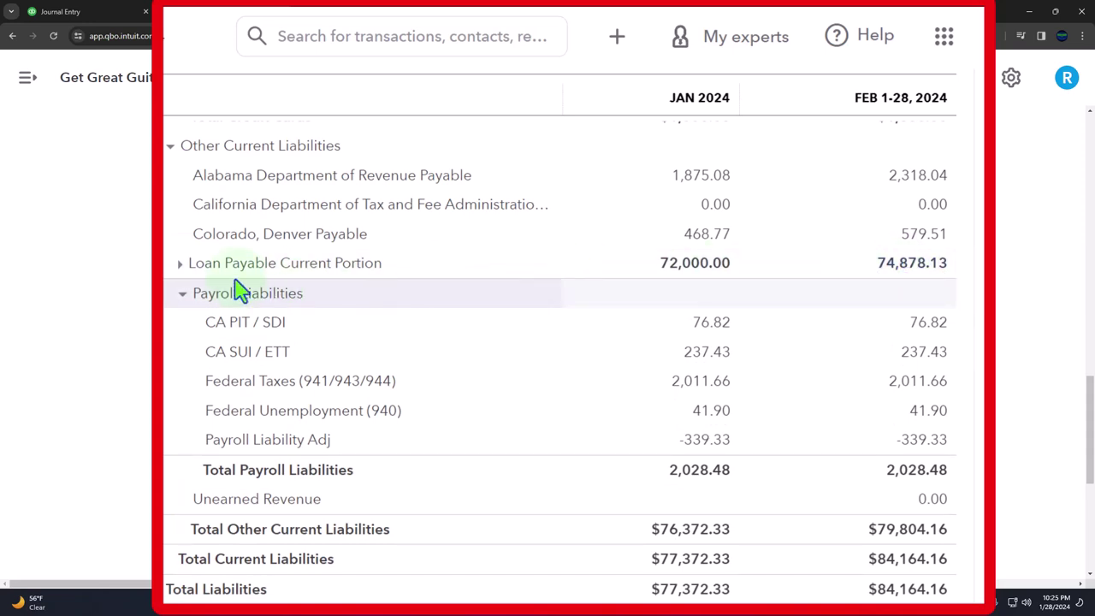
{"action": "left_click", "coordinate": [181, 265]}
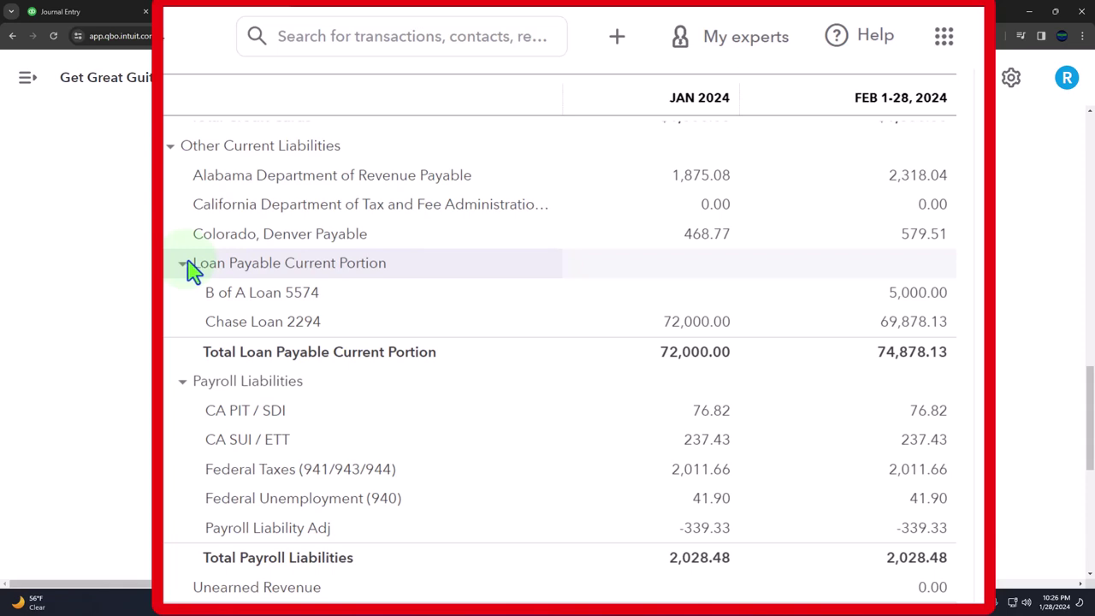
{"action": "scroll", "coordinate": [190, 270], "scroll_direction": "down", "scroll_amount": 3}
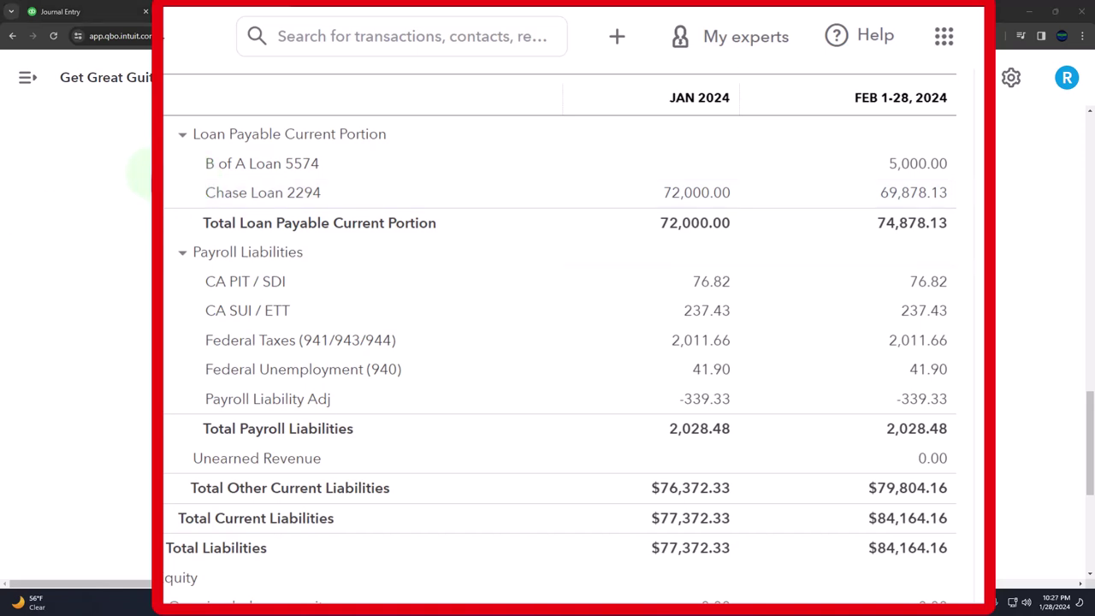
{"action": "scroll", "coordinate": [560, 342], "scroll_direction": "up", "scroll_amount": 10}
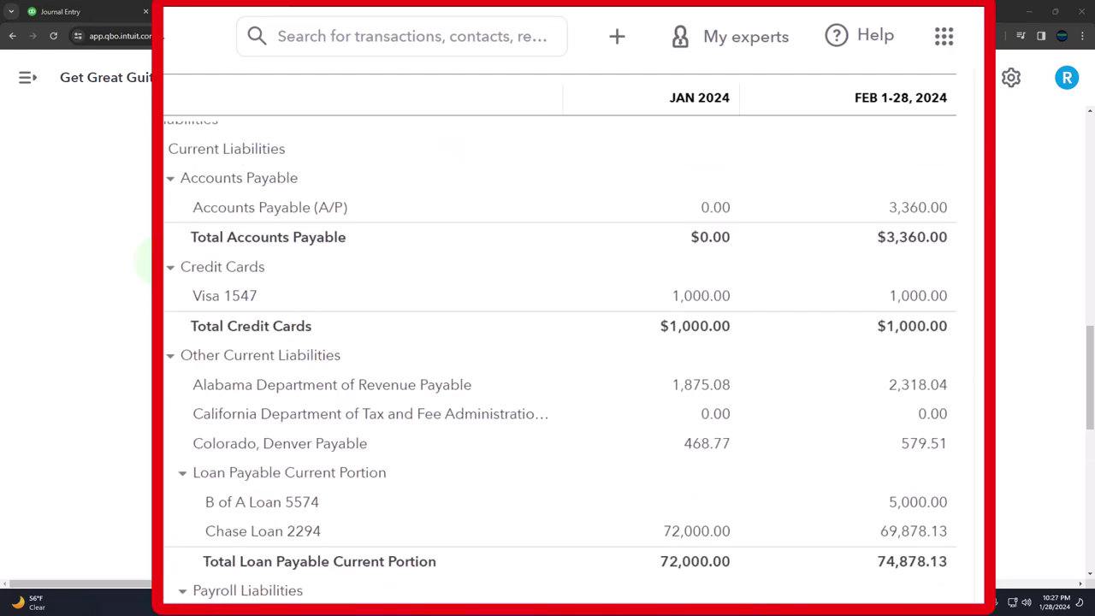
{"action": "scroll", "coordinate": [141, 261], "scroll_direction": "up", "scroll_amount": 2}
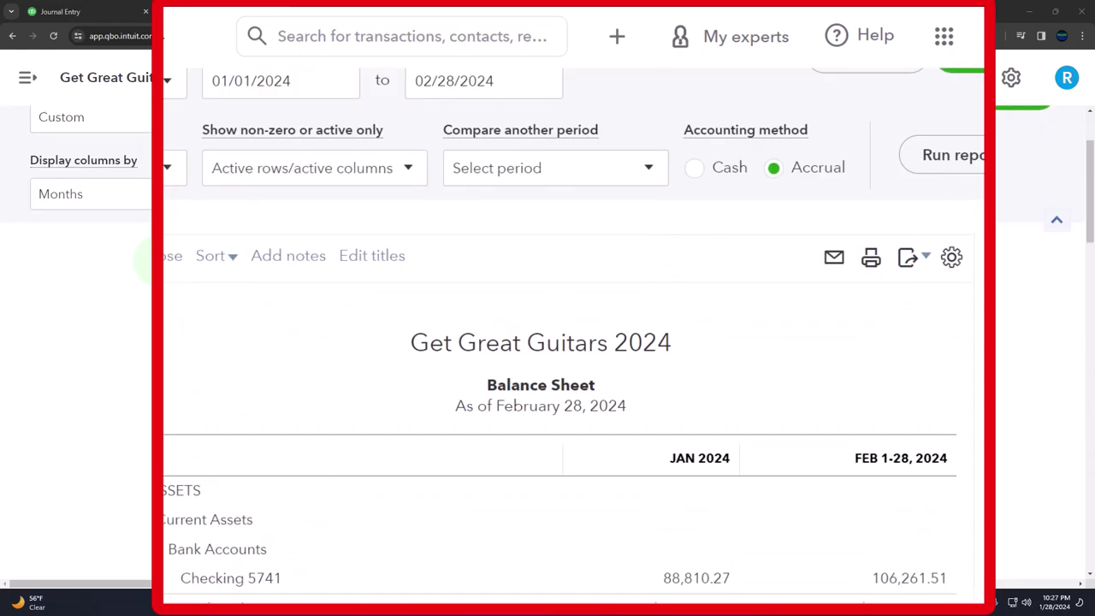
{"action": "scroll", "coordinate": [145, 298], "scroll_direction": "down", "scroll_amount": 10}
{"action": "scroll", "coordinate": [221, 224], "scroll_direction": "down", "scroll_amount": 4}
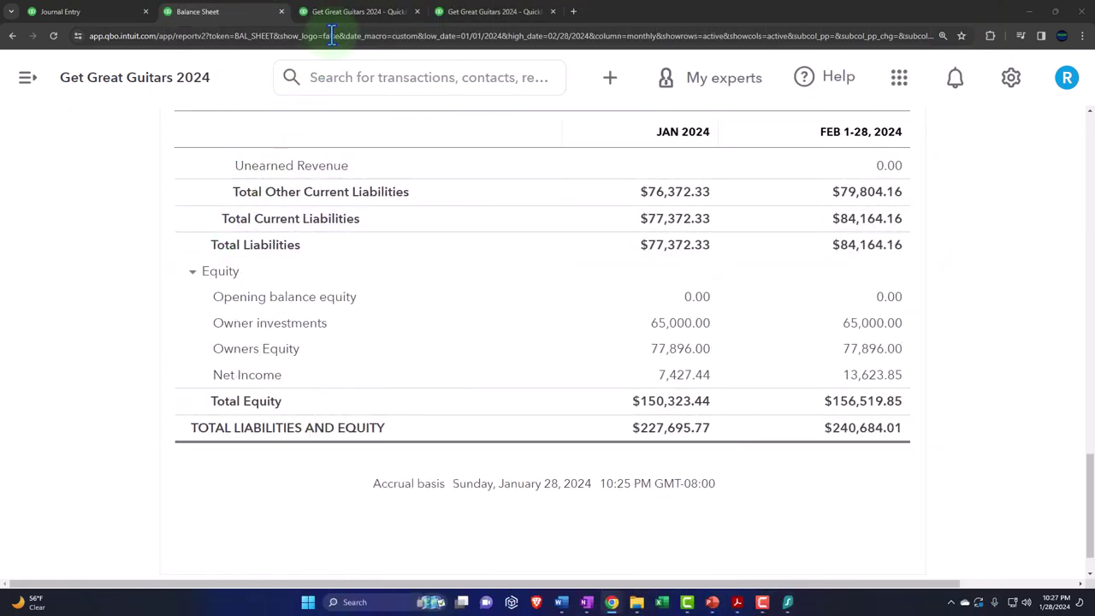
Rerun the Jan–Feb 2024 Profit and Loss and review the $595.59 interest expense and net income
{"action": "left_click", "coordinate": [335, 13]}
{"action": "scroll", "coordinate": [266, 320], "scroll_direction": "up", "scroll_amount": 7}
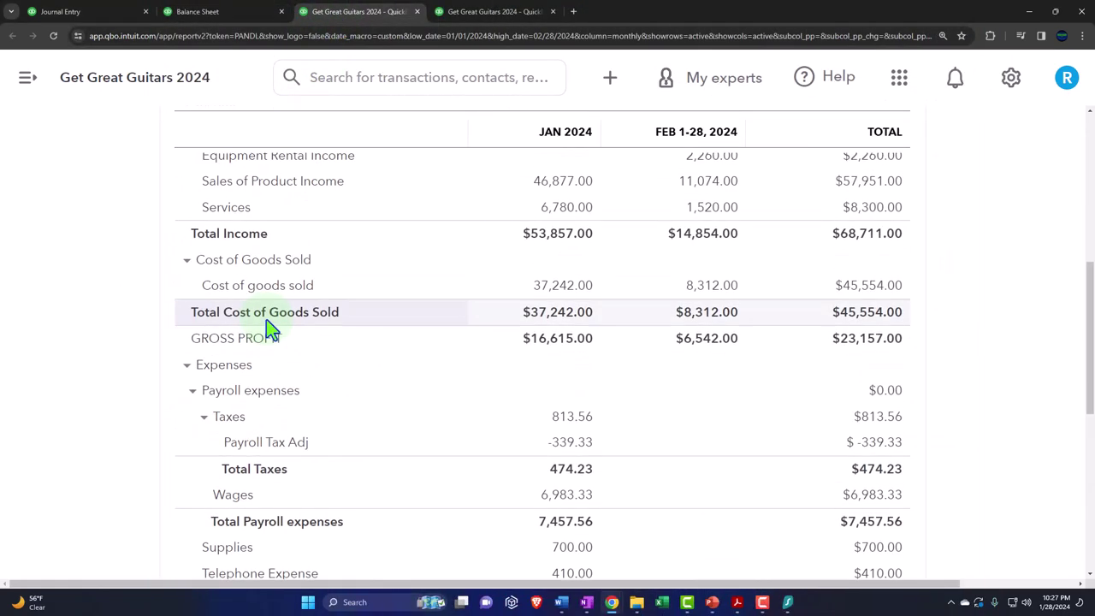
{"action": "scroll", "coordinate": [714, 372], "scroll_direction": "up", "scroll_amount": 2}
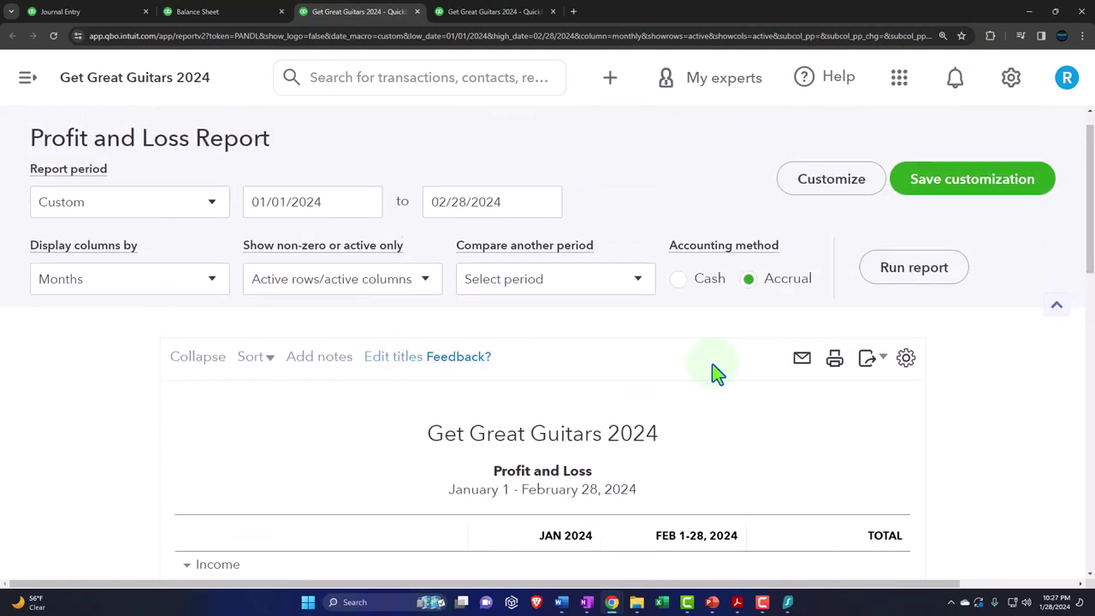
{"action": "left_click", "coordinate": [929, 278]}
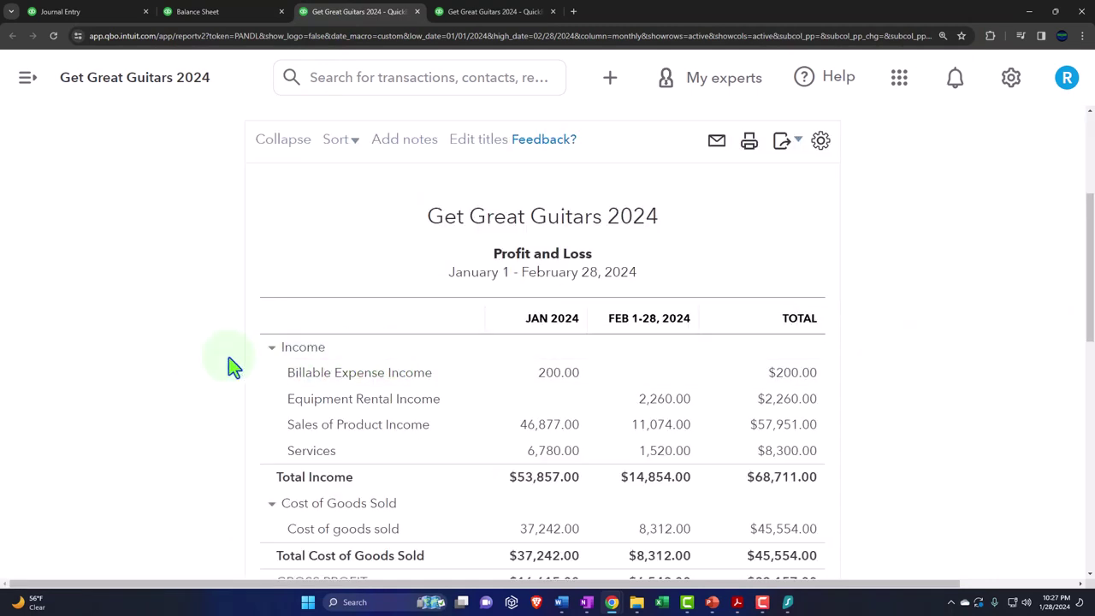
{"action": "scroll", "coordinate": [222, 351], "scroll_direction": "down", "scroll_amount": 1}
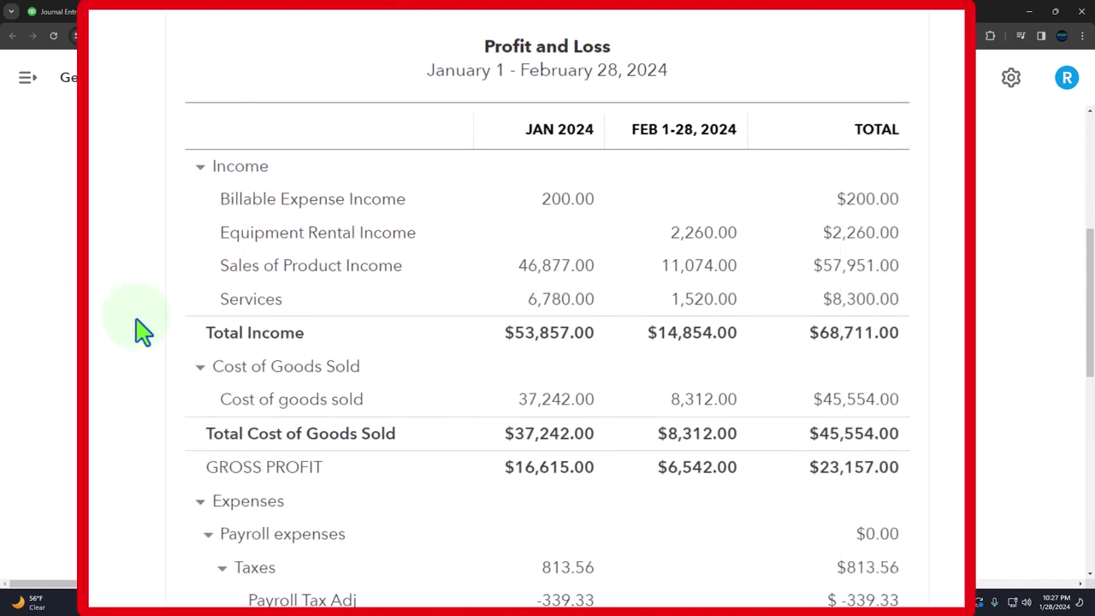
{"action": "scroll", "coordinate": [142, 332], "scroll_direction": "down", "scroll_amount": 4}
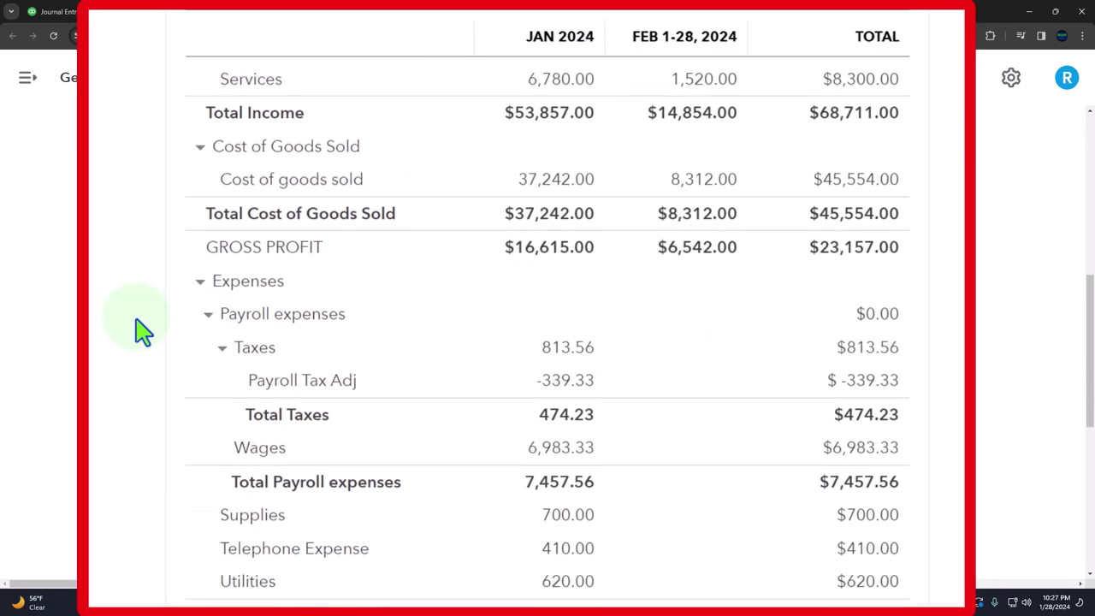
{"action": "scroll", "coordinate": [141, 332], "scroll_direction": "down", "scroll_amount": 3}
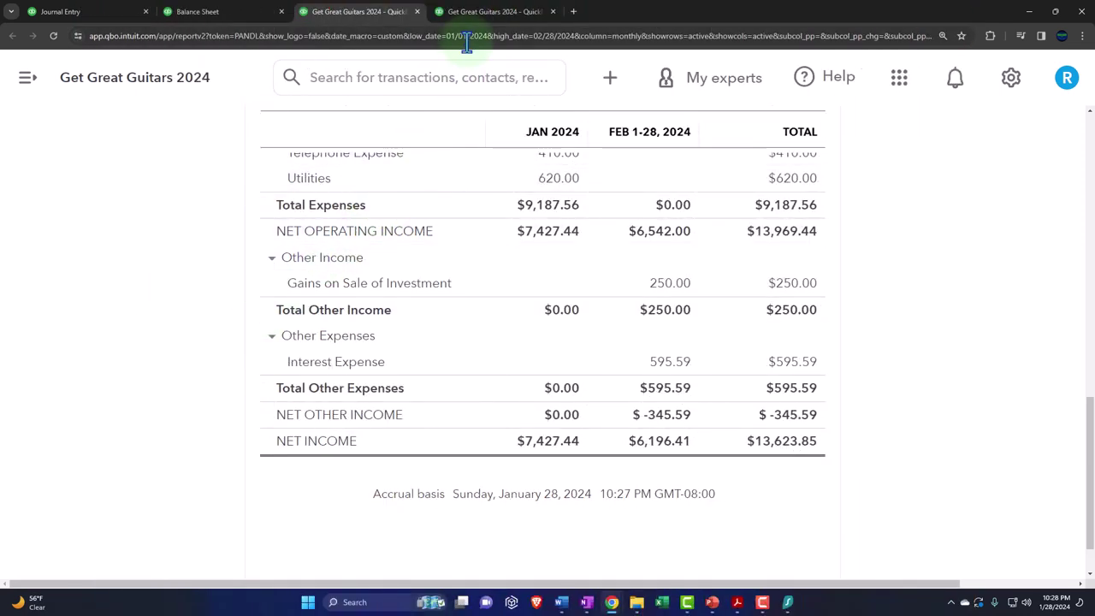
{"action": "left_click", "coordinate": [478, 17]}
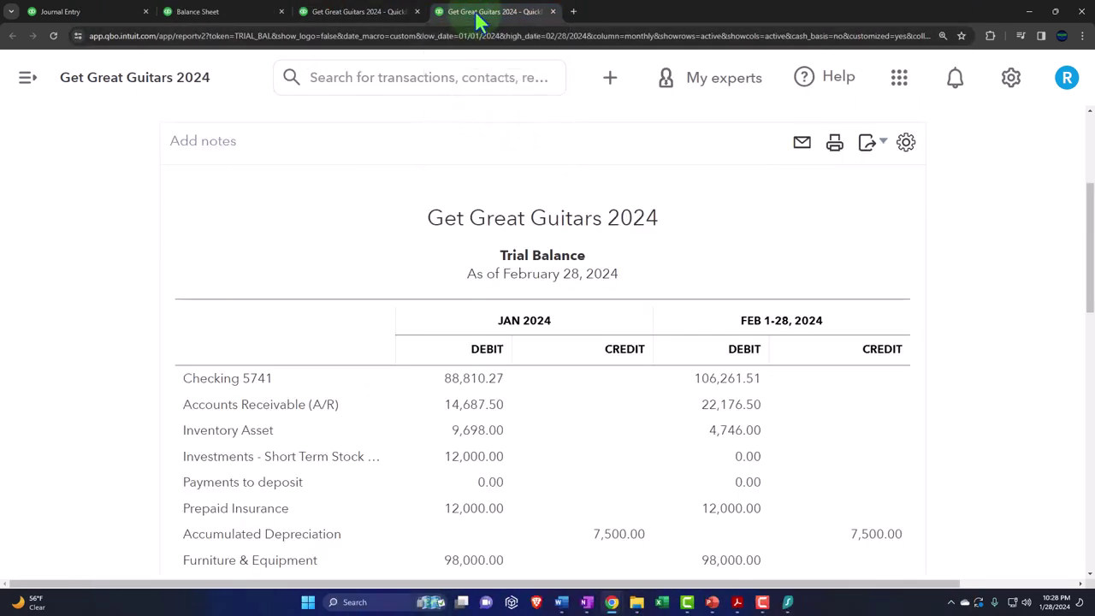
Rerun the 01/01/2024–02/28/2024 Trial Balance to include the new loan and equipment entries
{"action": "scroll", "coordinate": [454, 276], "scroll_direction": "up", "scroll_amount": 1}
{"action": "left_click", "coordinate": [697, 310]}
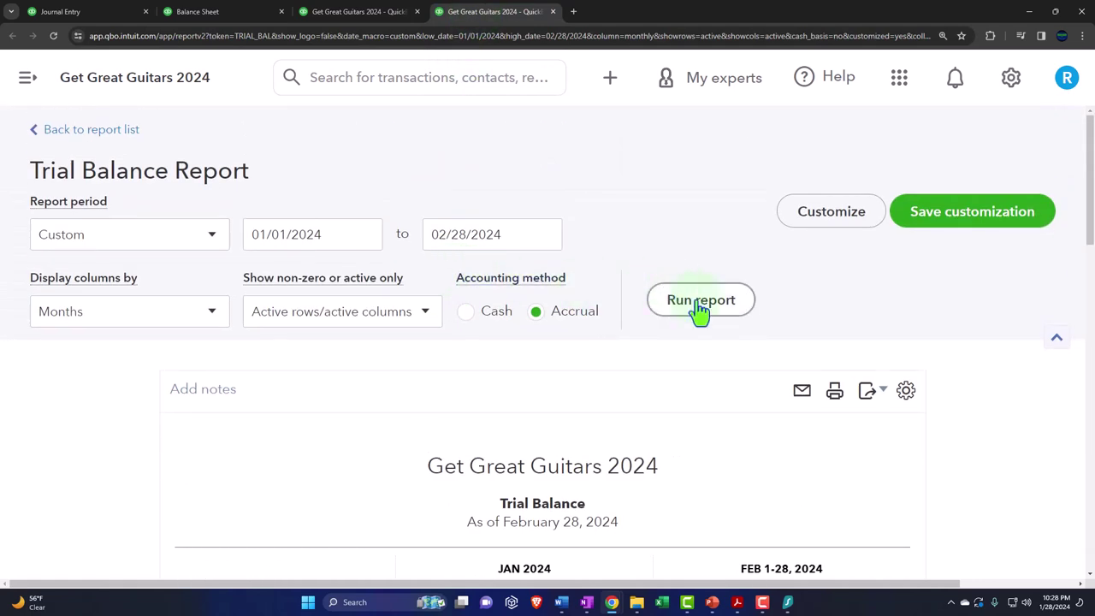
{"action": "scroll", "coordinate": [675, 317], "scroll_direction": "down", "scroll_amount": 3}
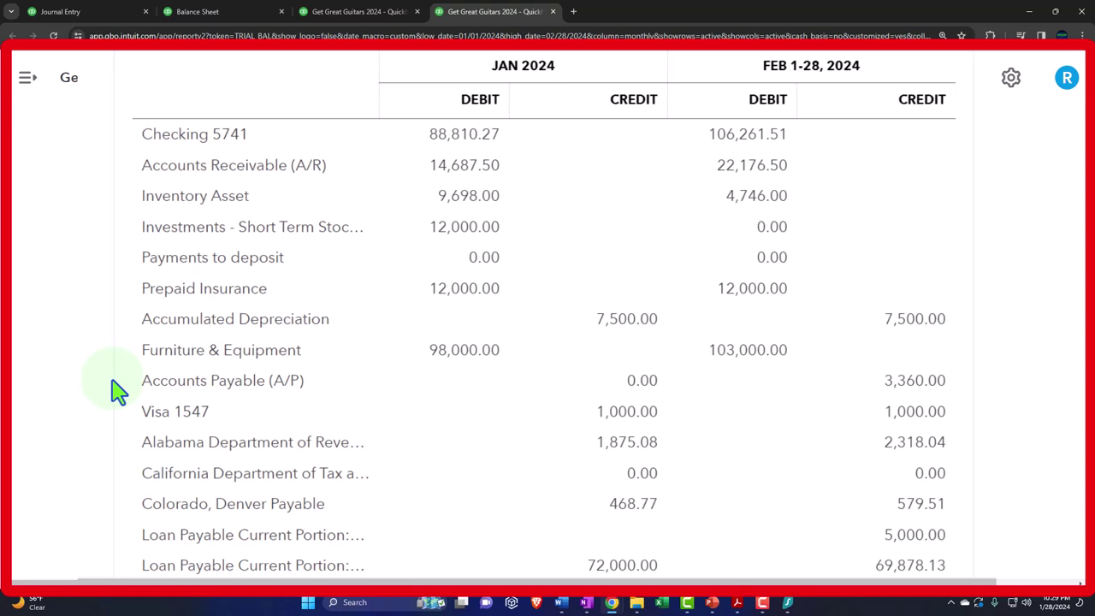
{"action": "scroll", "coordinate": [118, 392], "scroll_direction": "down", "scroll_amount": 2}
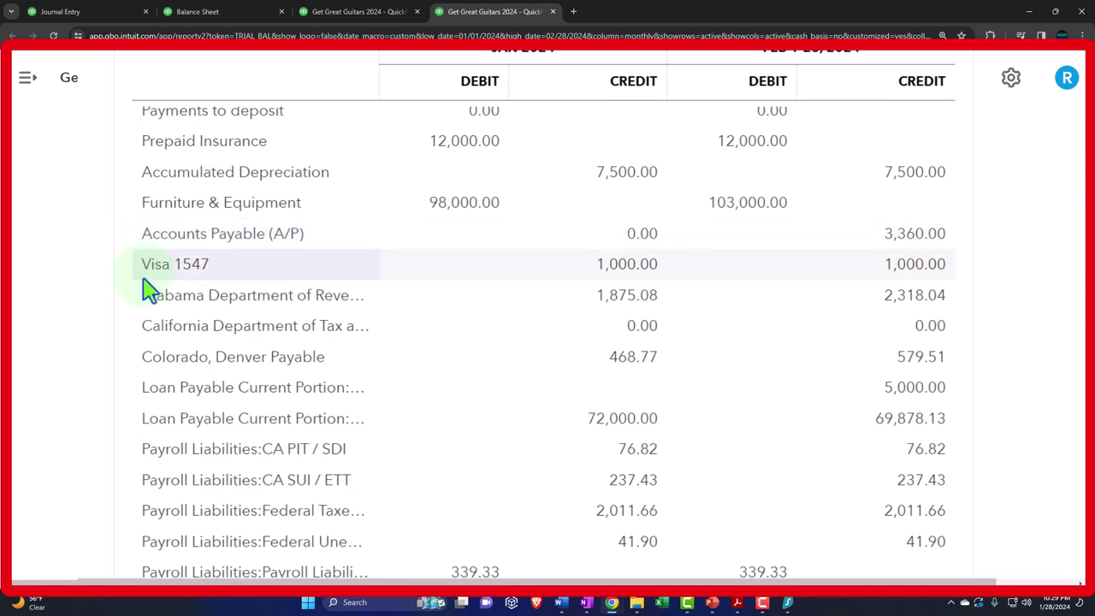
{"action": "scroll", "coordinate": [143, 297], "scroll_direction": "down", "scroll_amount": 1}
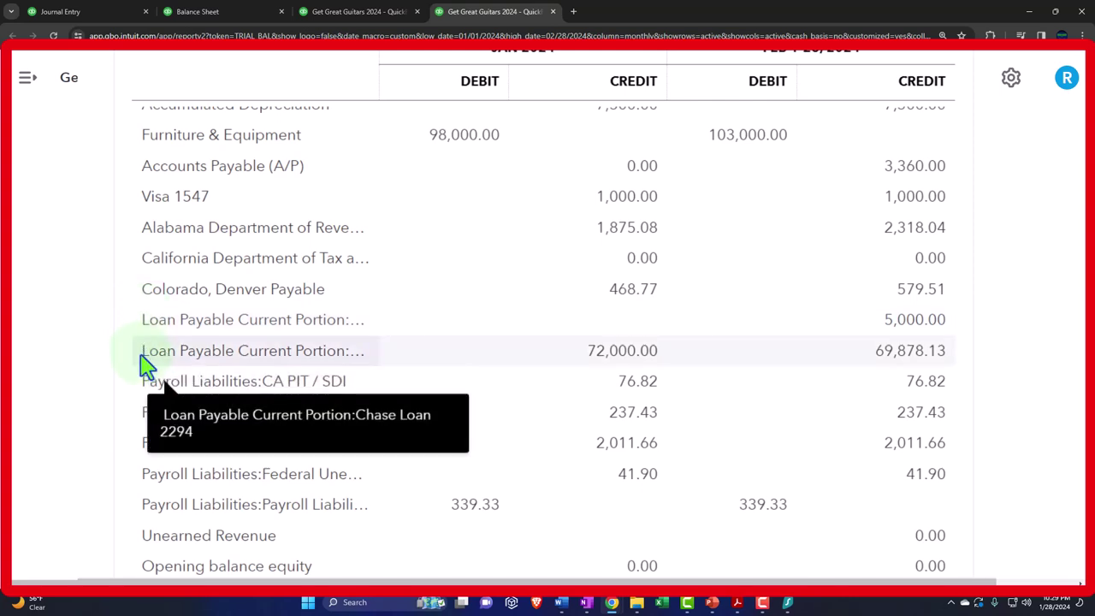
{"action": "scroll", "coordinate": [146, 364], "scroll_direction": "down", "scroll_amount": 1}
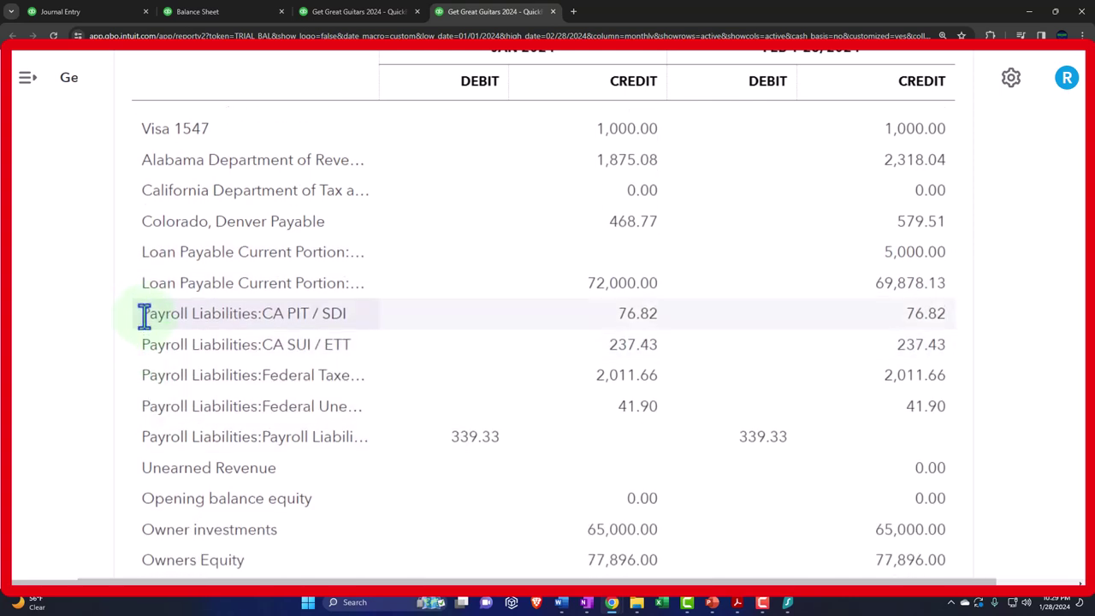
{"action": "scroll", "coordinate": [143, 313], "scroll_direction": "down", "scroll_amount": 1}
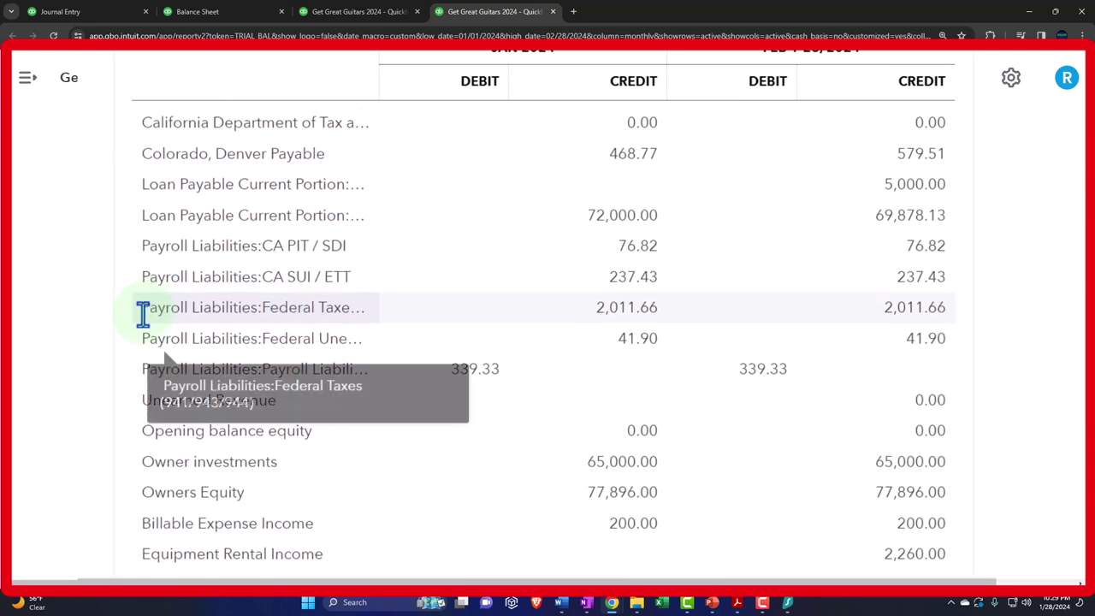
{"action": "scroll", "coordinate": [143, 313], "scroll_direction": "down", "scroll_amount": 1}
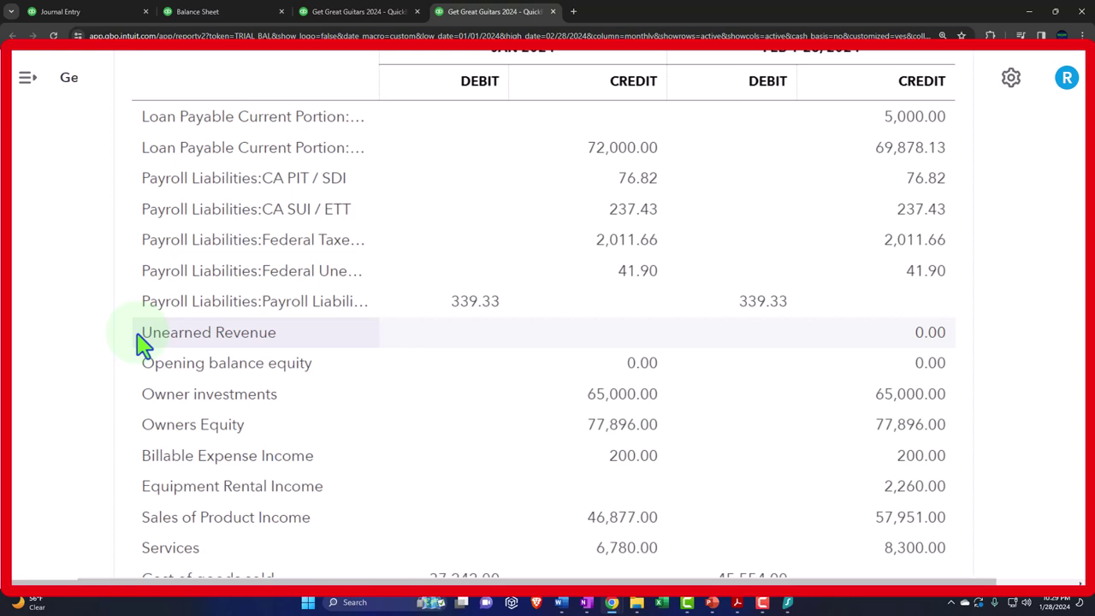
{"action": "scroll", "coordinate": [142, 345], "scroll_direction": "down", "scroll_amount": 1}
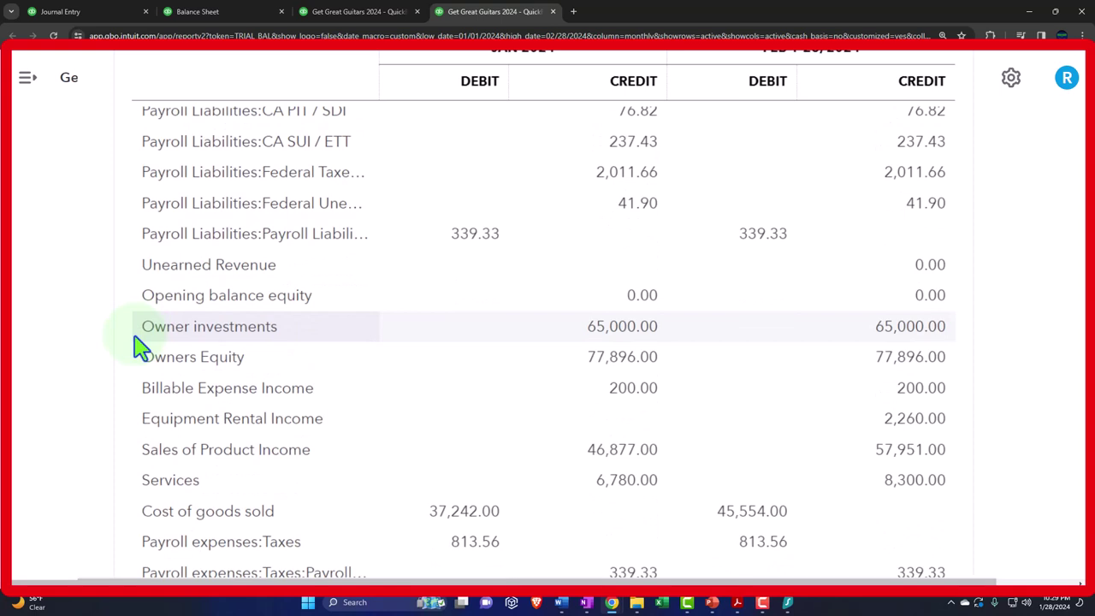
{"action": "scroll", "coordinate": [134, 336], "scroll_direction": "down", "scroll_amount": 1}
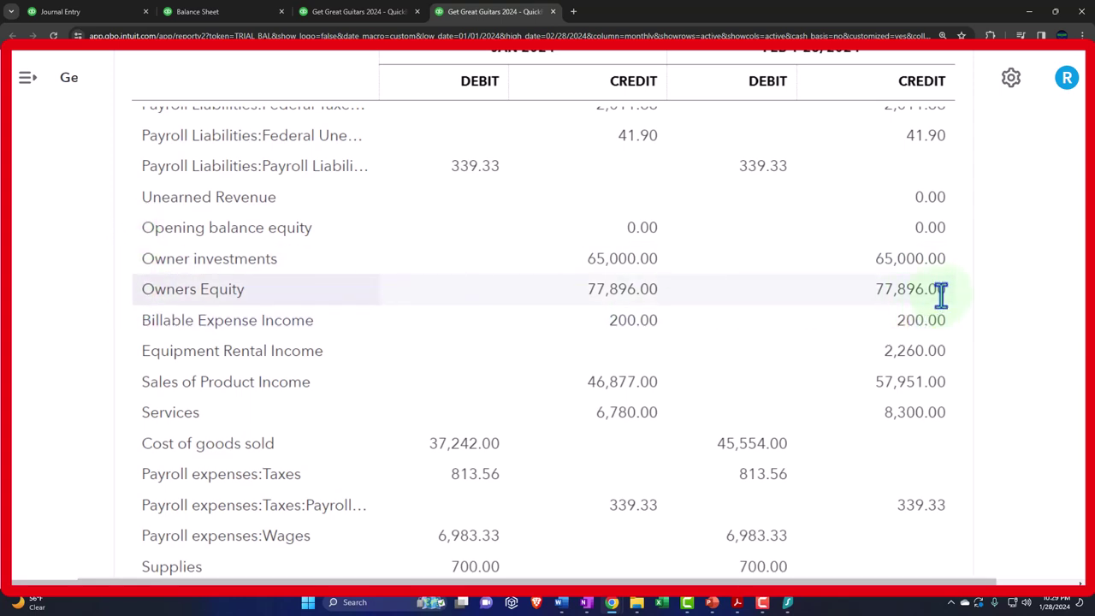
{"action": "scroll", "coordinate": [941, 295], "scroll_direction": "down", "scroll_amount": 3}
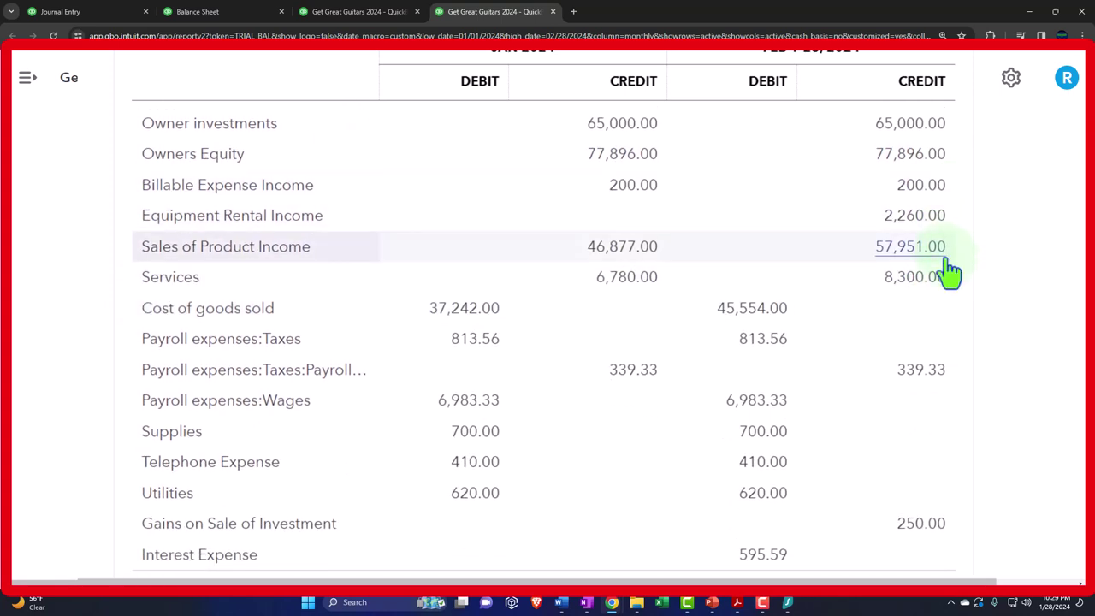
{"action": "scroll", "coordinate": [949, 265], "scroll_direction": "down", "scroll_amount": 2}
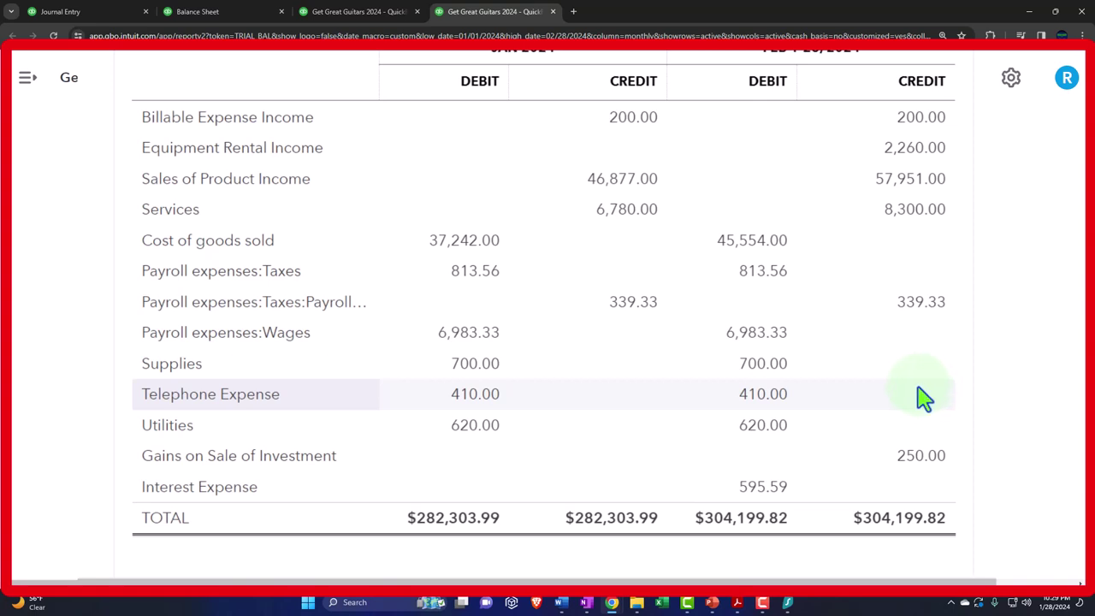
{"action": "scroll", "coordinate": [926, 406], "scroll_direction": "up", "scroll_amount": 1}
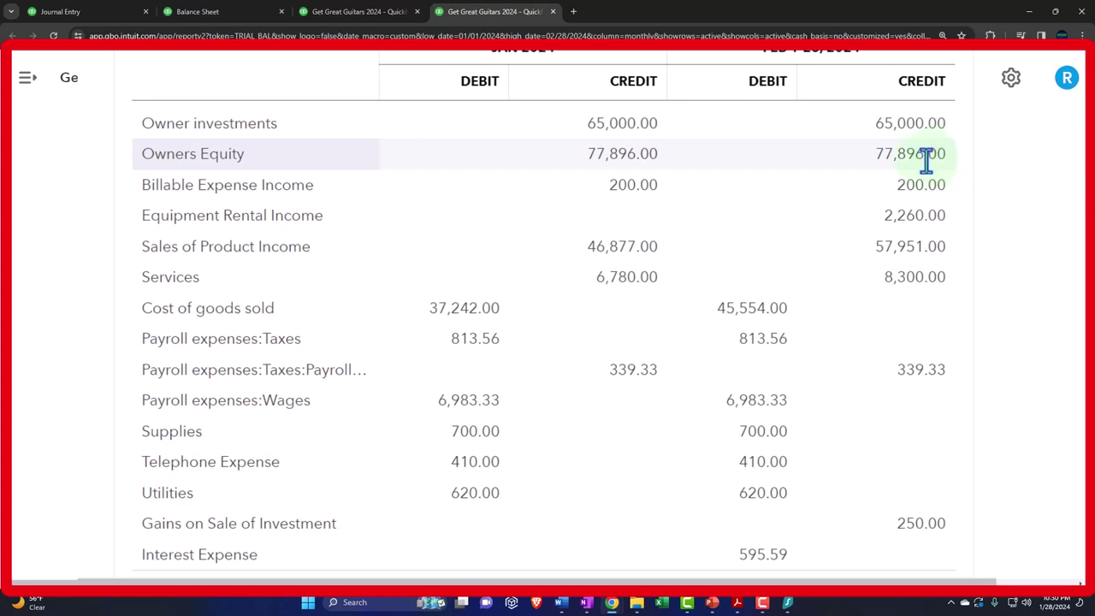
{"action": "scroll", "coordinate": [70, 299], "scroll_direction": "up", "scroll_amount": 5}
{"action": "scroll", "coordinate": [70, 305], "scroll_direction": "up", "scroll_amount": 10}
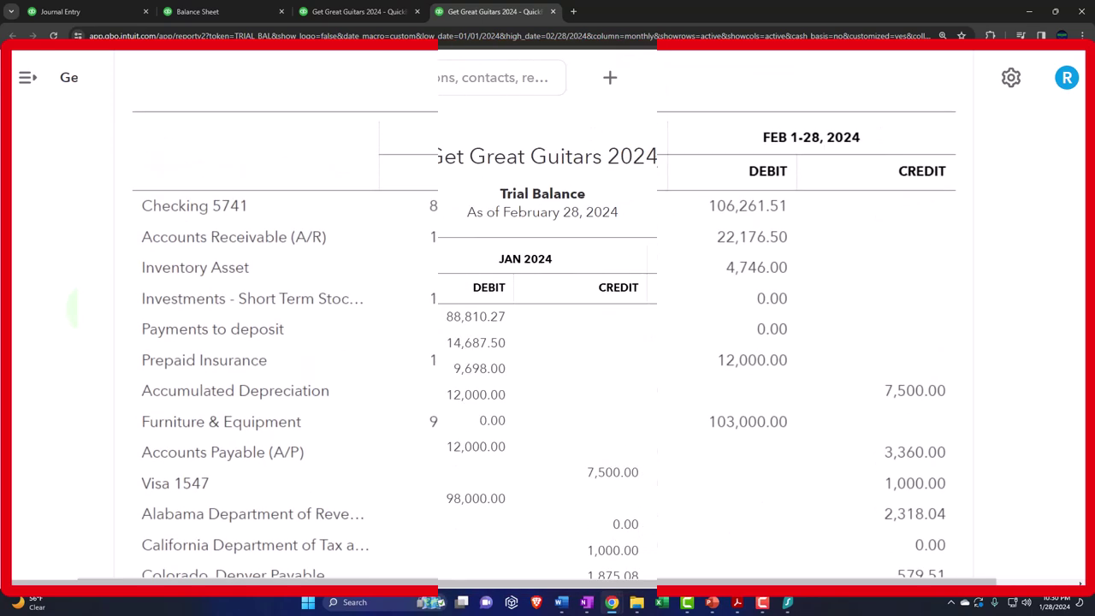
Set the Trial Balance period to 01/01/2025–01/01/2025, rerun it, and check the totals
{"action": "triple_click", "coordinate": [323, 214]}
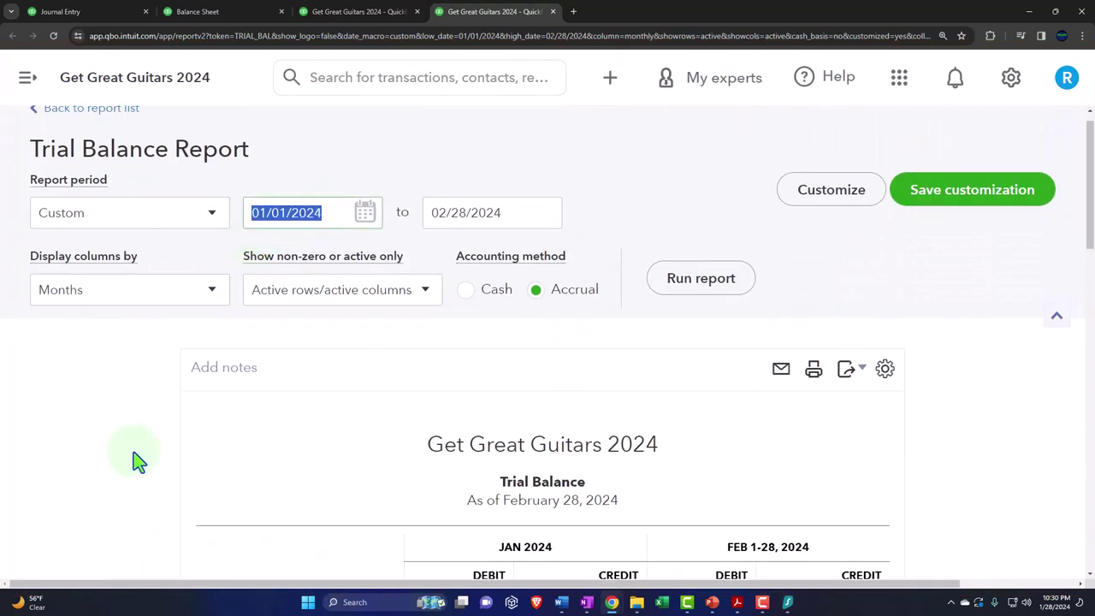
{"action": "type", "text": "010125"}
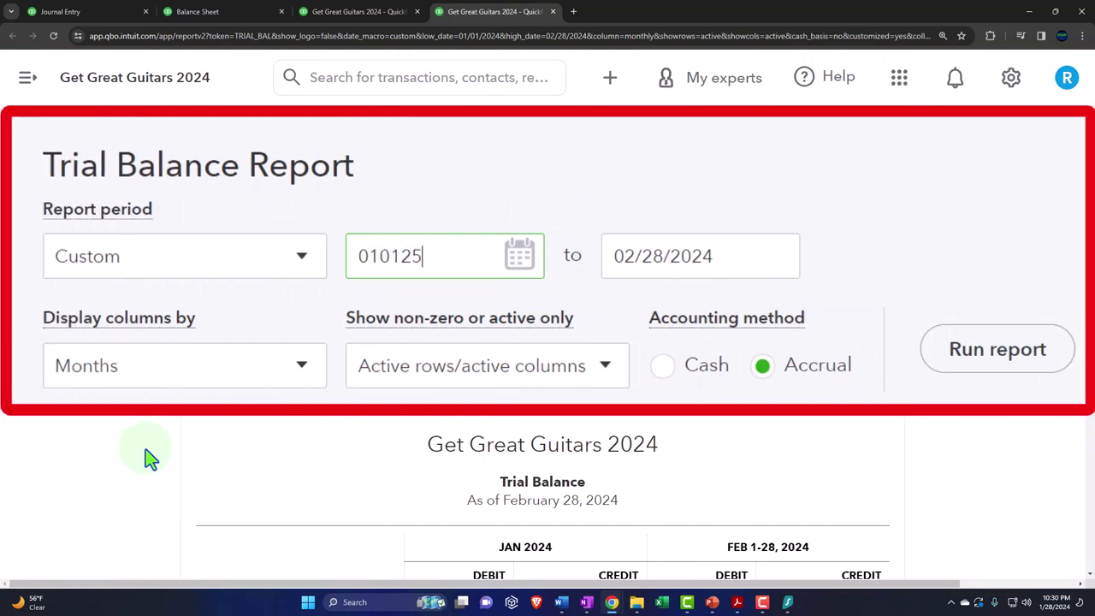
{"action": "key", "text": "Tab"}
{"action": "type", "text": "01012"}
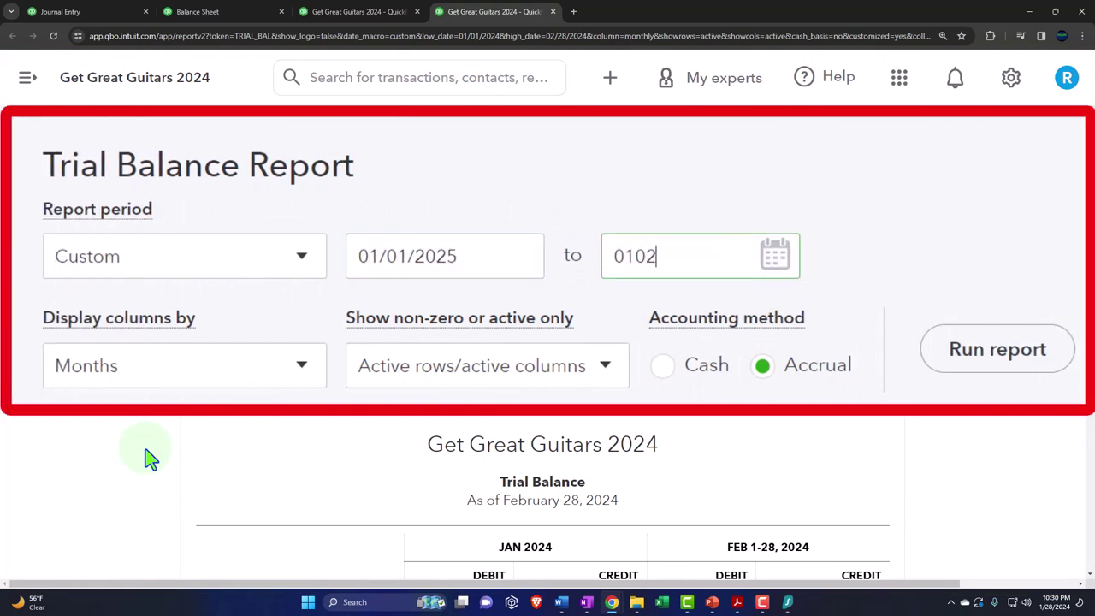
{"action": "key", "text": "BackSpace"}
{"action": "type", "text": "125"}
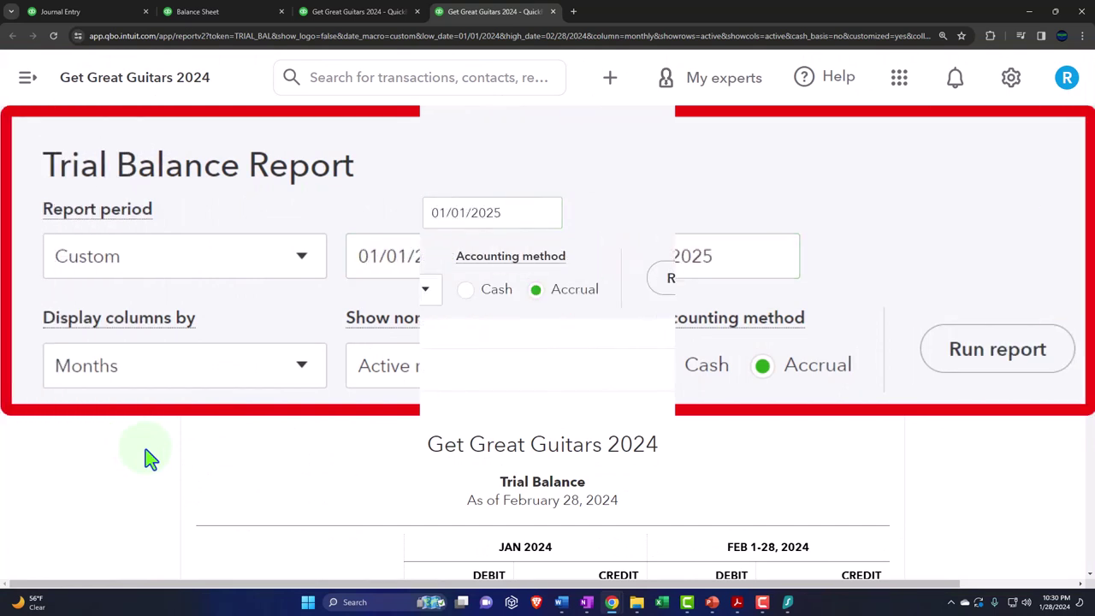
{"action": "left_click", "coordinate": [669, 272]}
{"action": "scroll", "coordinate": [669, 301], "scroll_direction": "down", "scroll_amount": 3}
{"action": "scroll", "coordinate": [670, 308], "scroll_direction": "down", "scroll_amount": 10}
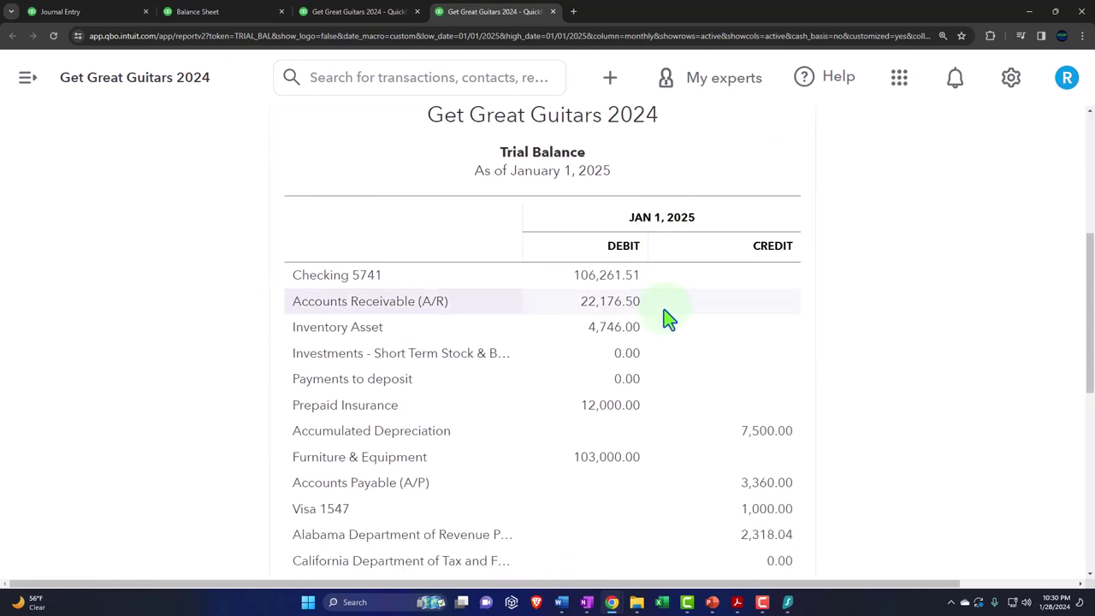